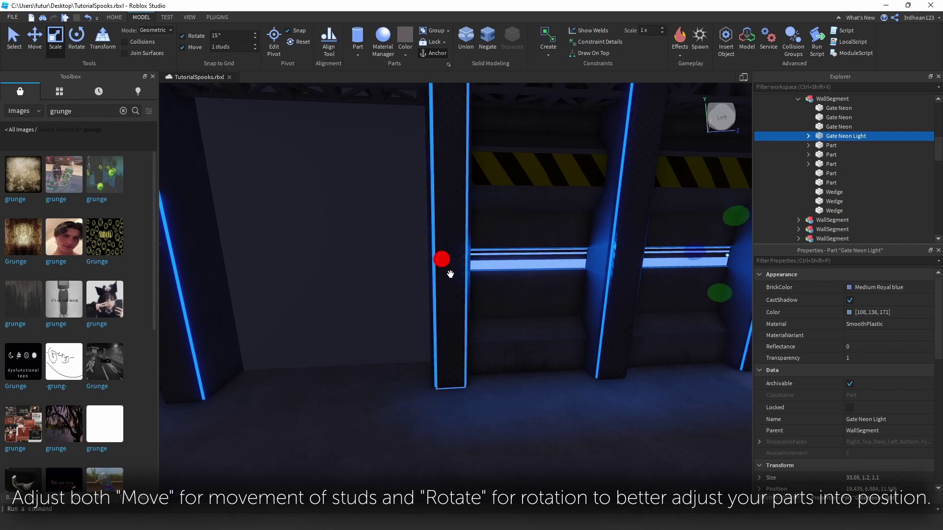
# Resize the Gate Neon Light part and its copy to span the wall segment beside the blank doorway.
pyautogui.moveTo(522, 276); pyautogui.dragTo(405, 296)
pyautogui.press('w')
pyautogui.press('d')
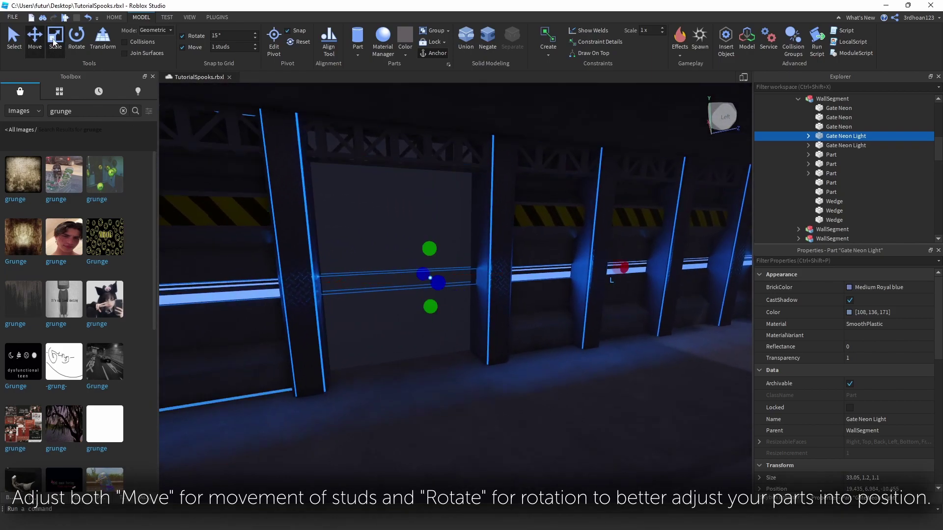
pyautogui.moveTo(612, 272); pyautogui.dragTo(386, 313)
pyautogui.click(443, 290)
# Move the three Gate Neon parts from the Neon folder into the first WallSegment model.
pyautogui.press('s')
pyautogui.moveTo(443, 289); pyautogui.dragTo(526, 290, button='right')
pyautogui.press('w')
pyautogui.press('s')
pyautogui.scroll(8, 926, 218)
pyautogui.click(798, 155)
pyautogui.click(798, 164)
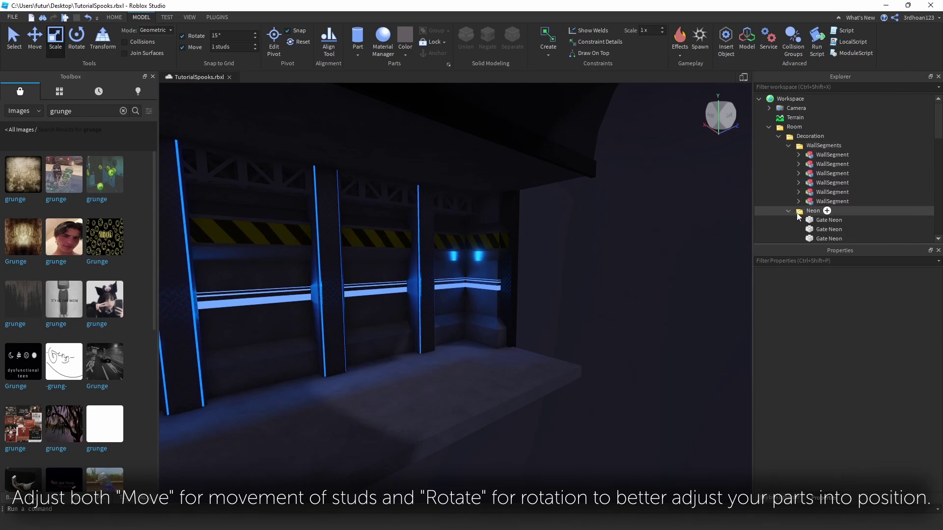
pyautogui.scroll(-3, 801, 218)
pyautogui.click(815, 150)
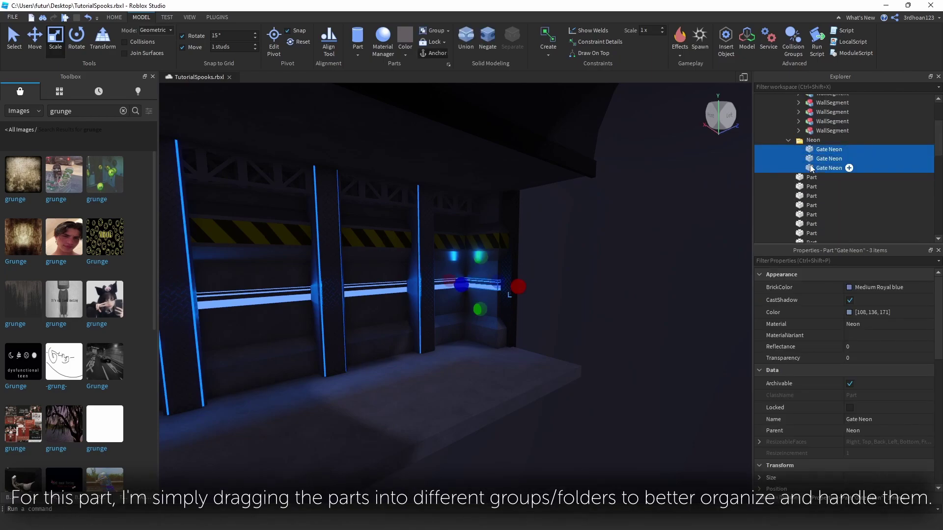
pyautogui.scroll(3, 810, 168)
pyautogui.click(808, 155)
pyautogui.click(819, 221)
pyautogui.keyDown('shift'); pyautogui.click(815, 239); pyautogui.keyUp('shift')
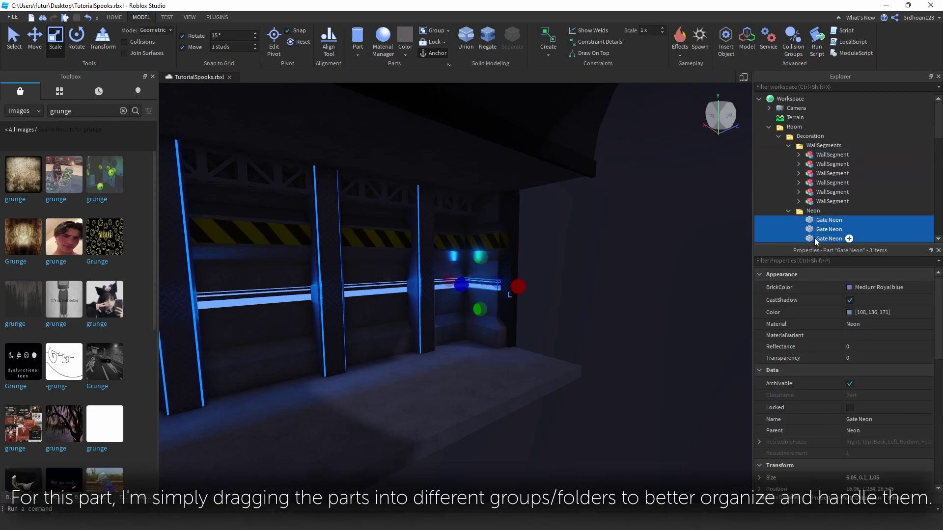
pyautogui.moveTo(835, 155); pyautogui.dragTo(835, 155)
# Collapse the WallSegments folder and delete the emptied Neon folder.
pyautogui.click(788, 146)
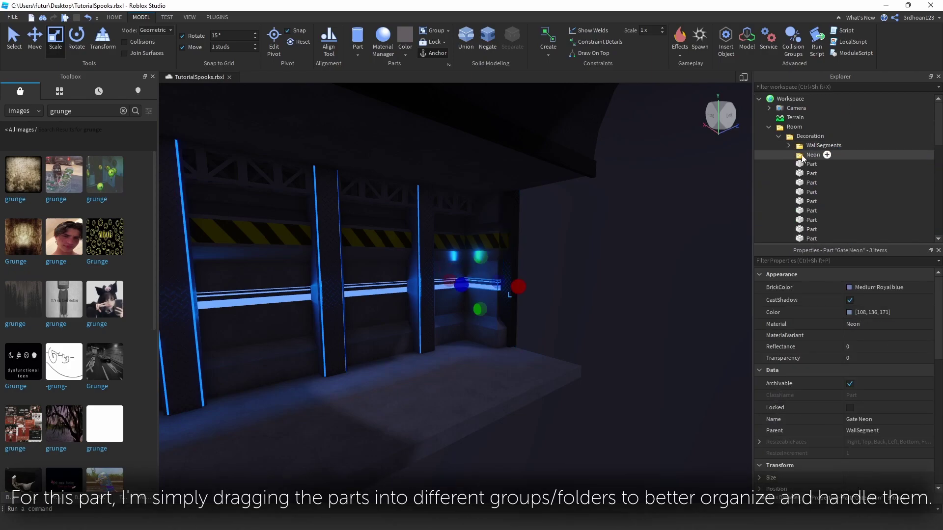
pyautogui.click(802, 156)
pyautogui.press('Delete')
# Create a separate 1 × 1 × 58 stud floor strip along the platform's outer edge.
pyautogui.moveTo(614, 205); pyautogui.dragTo(431, 249, button='right')
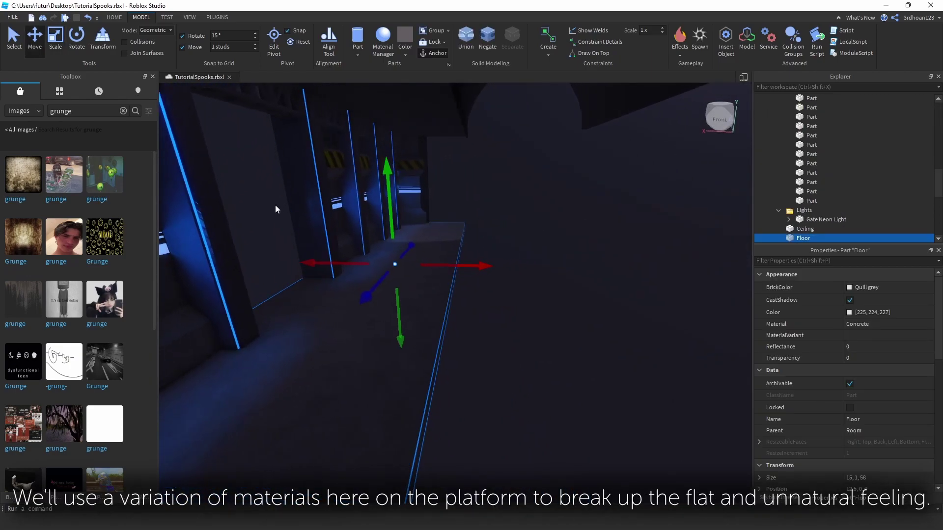
pyautogui.moveTo(275, 205); pyautogui.dragTo(295, 235, button='right')
pyautogui.hotkey('ctrl', '3')
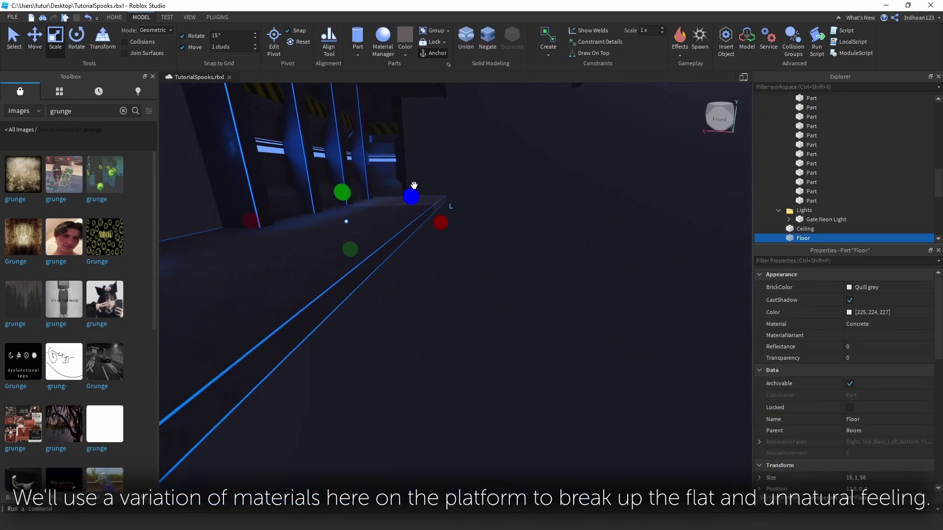
pyautogui.press('a')
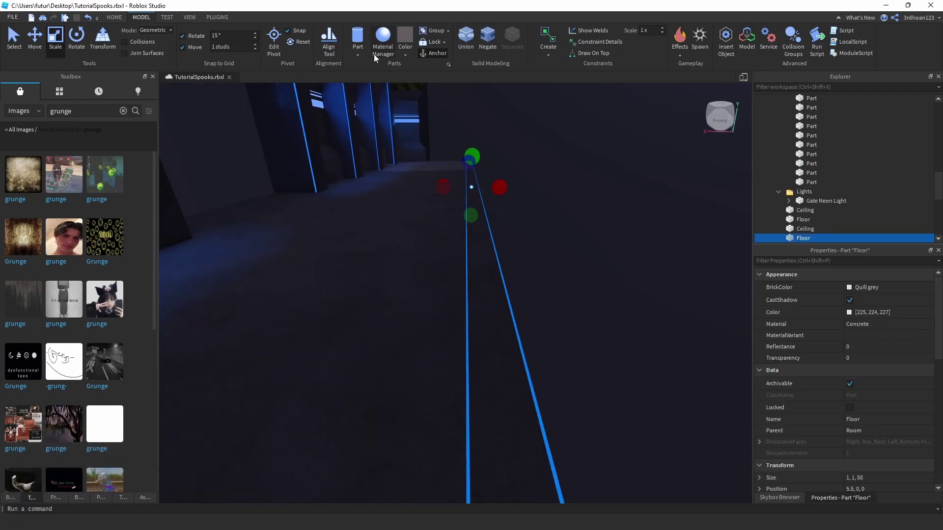
# Find the Metal material and apply it to the outer floor strip.
pyautogui.click(375, 51)
pyautogui.write('metal')
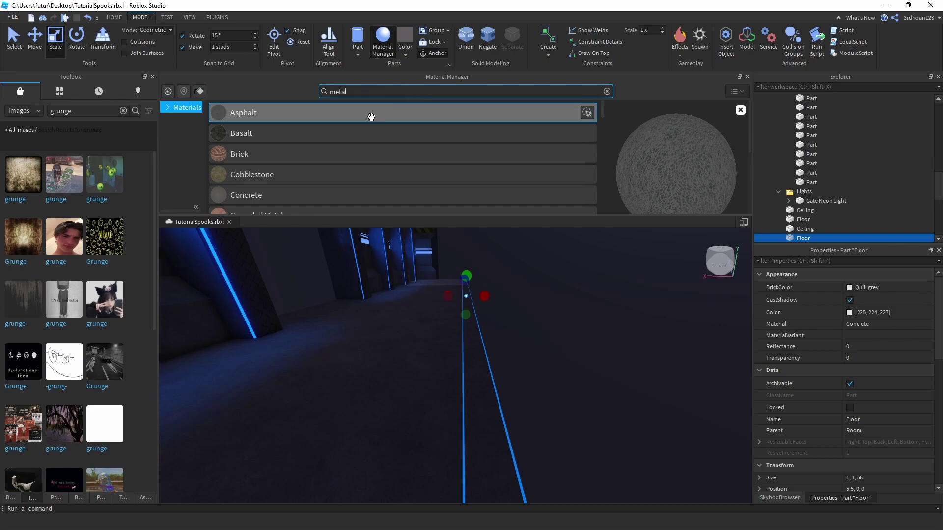
pyautogui.click(413, 131)
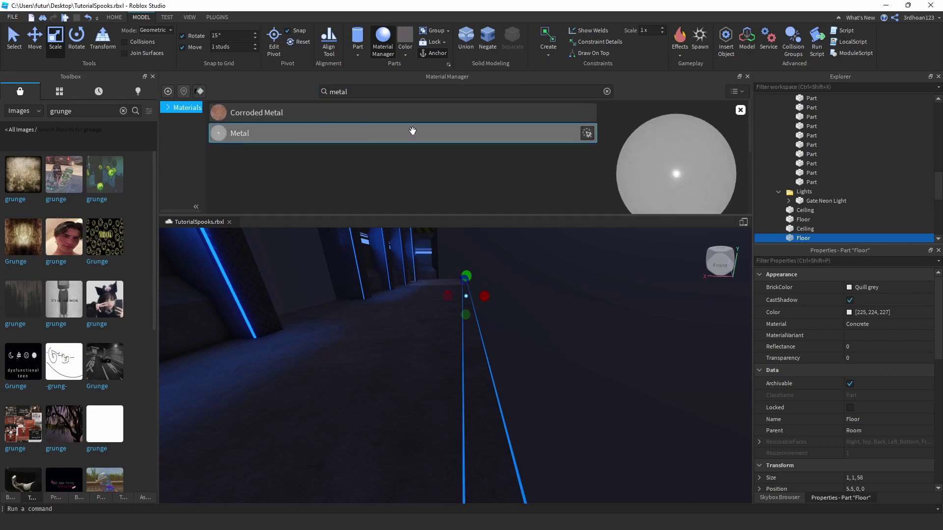
pyautogui.click(592, 131)
pyautogui.click(748, 77)
# Copy the yellow-and-black hazard stripe texture from the wall segment at the platform's far end.
pyautogui.click(580, 279)
pyautogui.moveTo(581, 278); pyautogui.dragTo(576, 282, button='right')
pyautogui.click(514, 297)
pyautogui.moveTo(512, 284); pyautogui.dragTo(512, 285, button='right')
pyautogui.click(487, 258)
pyautogui.doubleClick(426, 196)
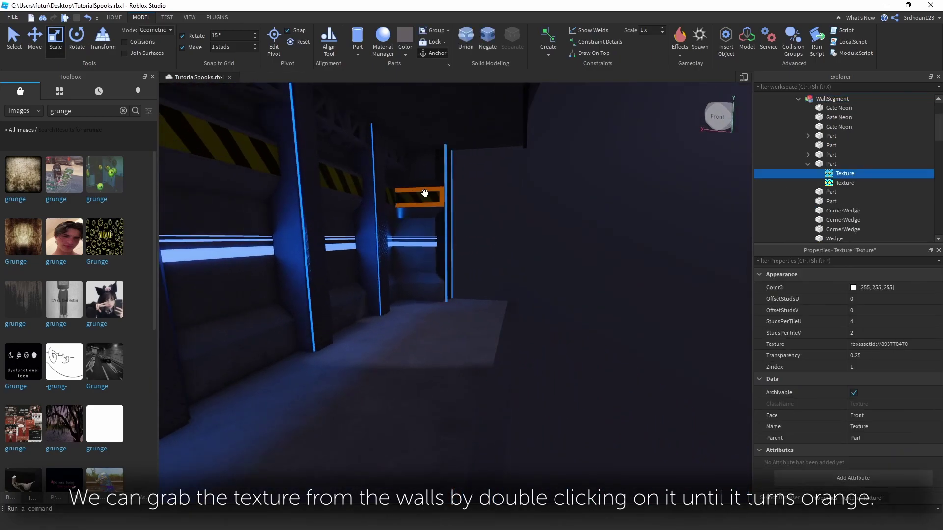
pyautogui.hotkey('ctrl', 'c')
# Paste the copied hazard texture into the metal floor strip on the platform edge.
pyautogui.click(541, 297)
pyautogui.click(500, 339)
pyautogui.rightClick(500, 338)
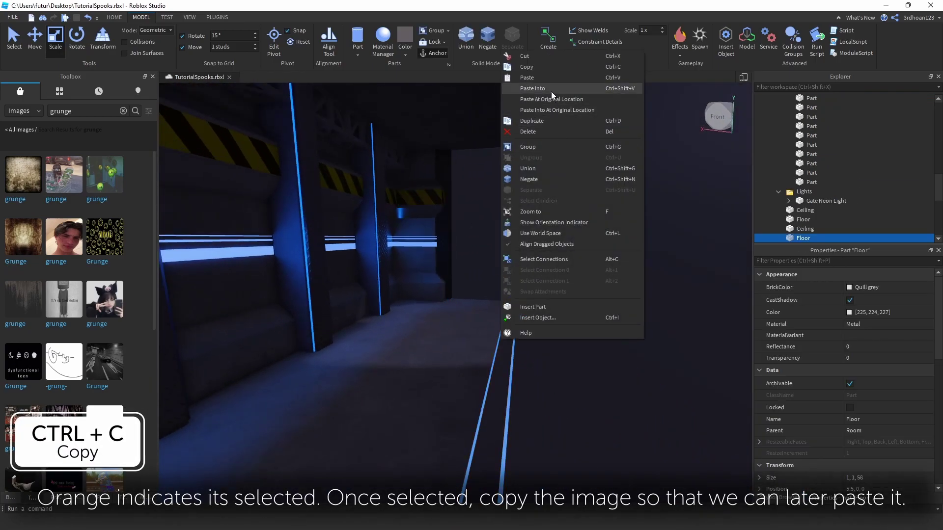
pyautogui.click(551, 91)
# Set the pasted hazard texture's face to Top so it covers the strip's upper surface.
pyautogui.moveTo(501, 322); pyautogui.dragTo(507, 325, button='right')
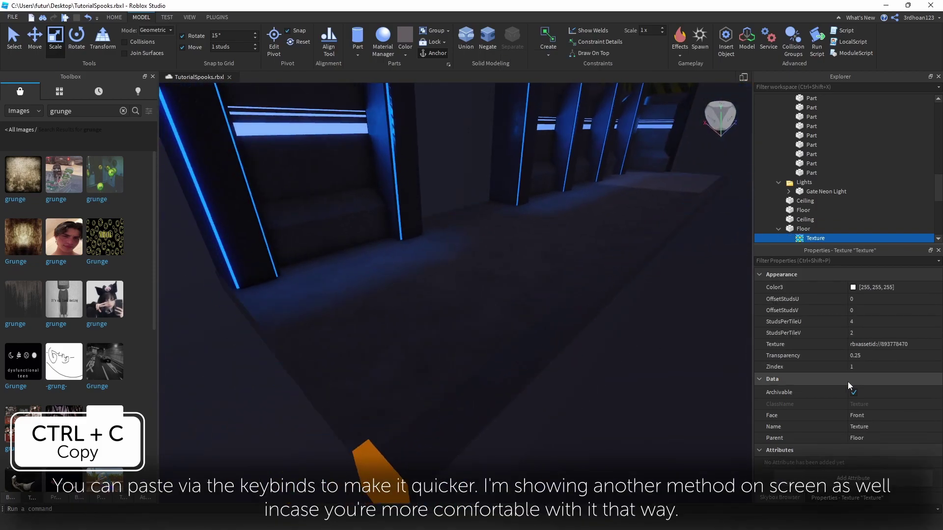
pyautogui.click(868, 414)
pyautogui.click(859, 456)
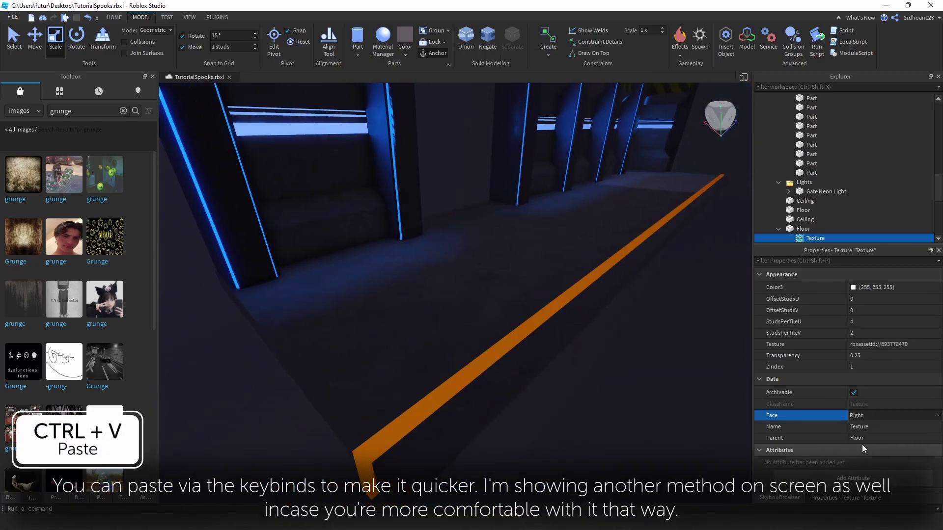
pyautogui.click(859, 415)
pyautogui.click(858, 461)
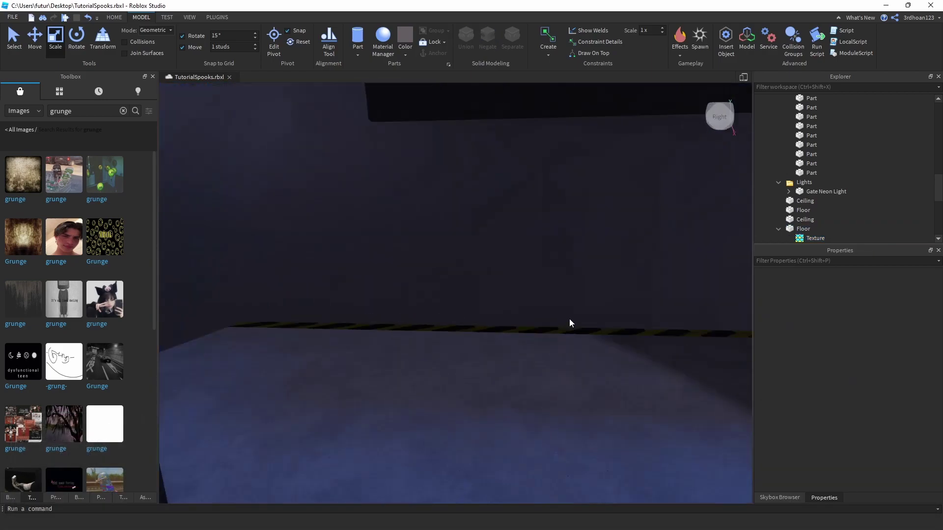
# Place a second 1 × 1 × 58 stud floor strip between the hazard strip and the concrete floor.
pyautogui.moveTo(570, 319); pyautogui.dragTo(391, 314, button='right')
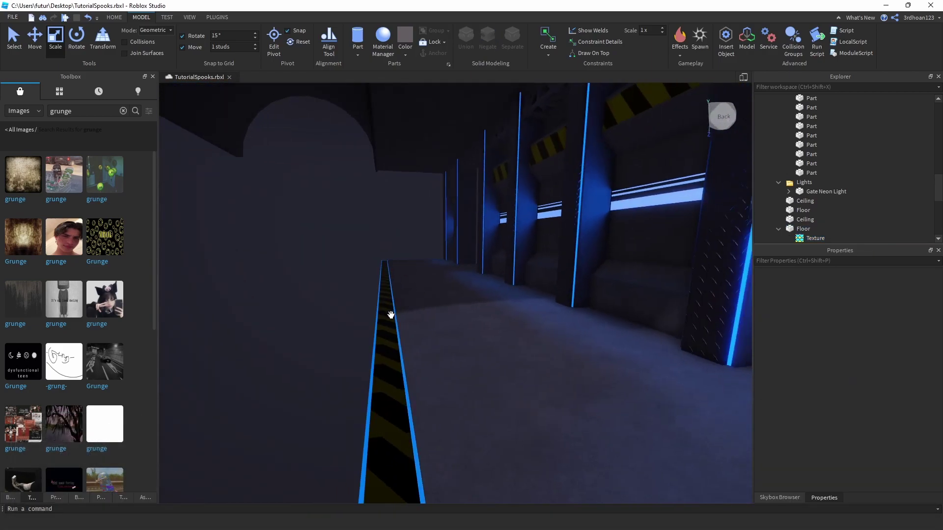
pyautogui.click(411, 309)
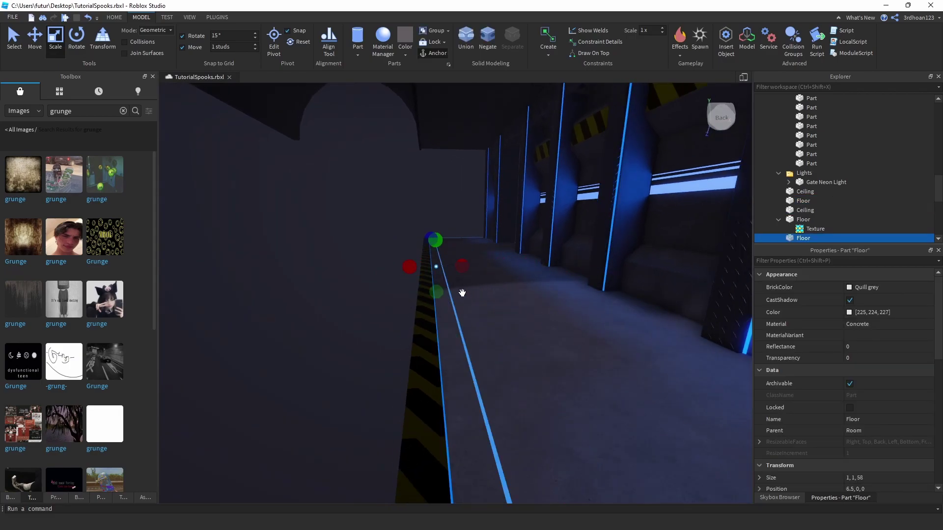
pyautogui.press('w')
# Find the Diamond Plate material and apply it to the second floor strip.
pyautogui.click(375, 49)
pyautogui.doubleClick(376, 91)
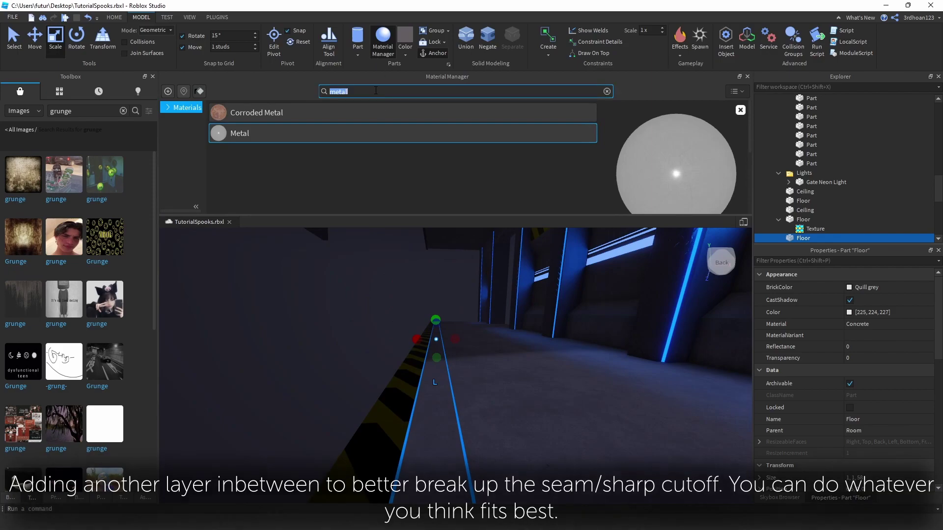
pyautogui.write('dial')
pyautogui.press('BackSpace')
pyautogui.write('mond')
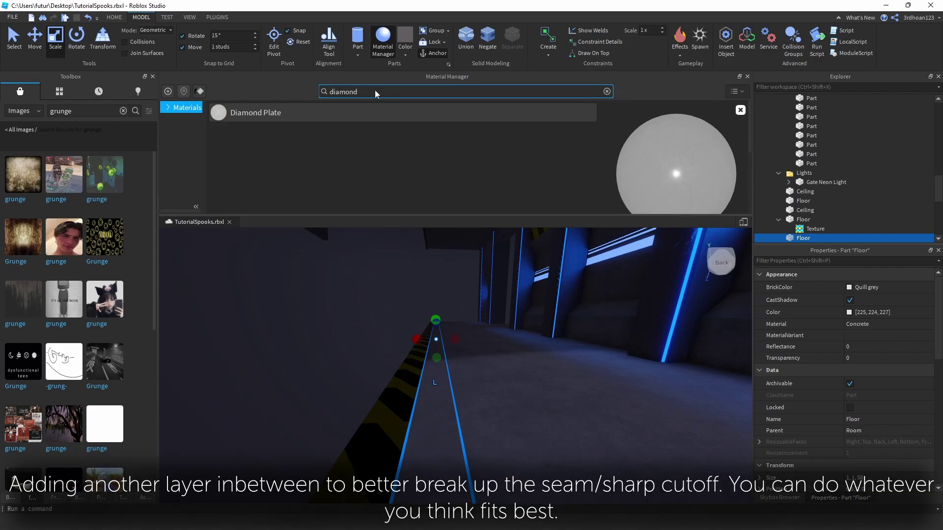
pyautogui.click(584, 112)
pyautogui.click(747, 77)
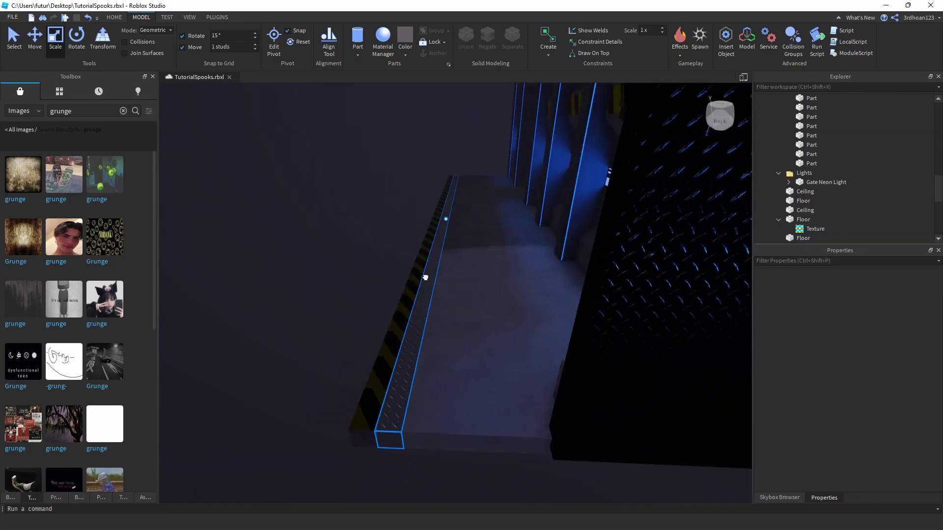
# Recolor the diamond plate floor strip to a dark shade.
pyautogui.press('w')
pyautogui.click(426, 278)
pyautogui.click(406, 57)
pyautogui.click(405, 34)
pyautogui.click(415, 130)
# Apply the same dark color to the metal strip that carries the hazard texture.
pyautogui.press('w')
pyautogui.moveTo(415, 130); pyautogui.dragTo(416, 147, button='right')
pyautogui.scroll(-6, 422, 169)
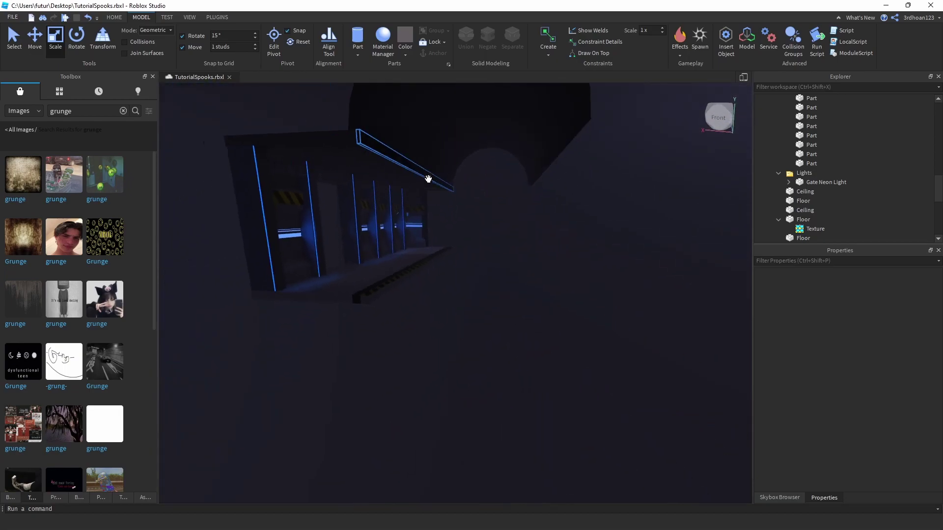
pyautogui.scroll(5, 408, 290)
pyautogui.click(512, 319)
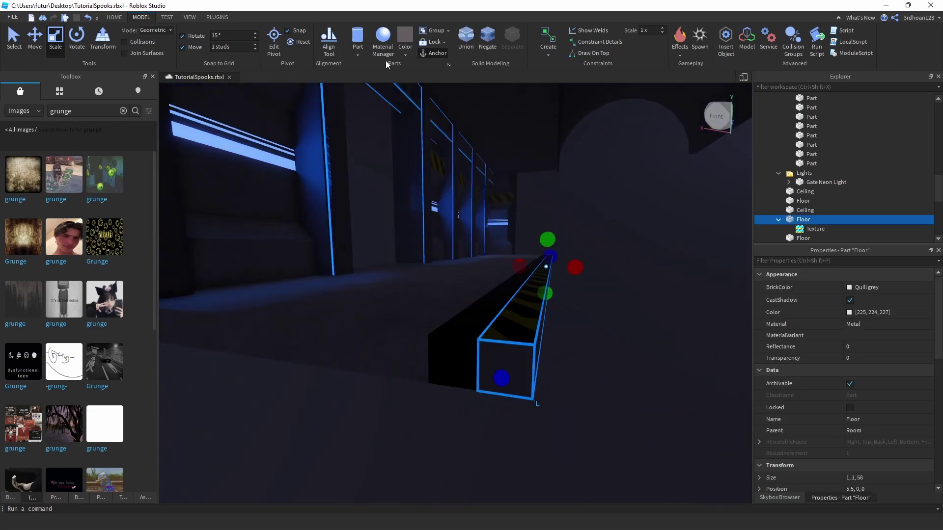
pyautogui.click(403, 39)
pyautogui.click(612, 201)
pyautogui.moveTo(612, 201); pyautogui.dragTo(618, 175, button='right')
# Extend the hazard-striped edge strip downward so it reaches below the neighbouring floor strip.
pyautogui.click(562, 260)
pyautogui.press('w')
pyautogui.press('a')
pyautogui.press('d')
pyautogui.press('q')
pyautogui.click(578, 276)
pyautogui.press('q')
pyautogui.press('s')
pyautogui.moveTo(484, 237); pyautogui.dragTo(490, 309)
pyautogui.click(532, 320)
pyautogui.moveTo(532, 319); pyautogui.dragTo(532, 319, button='right')
pyautogui.press('s')
pyautogui.click(442, 302)
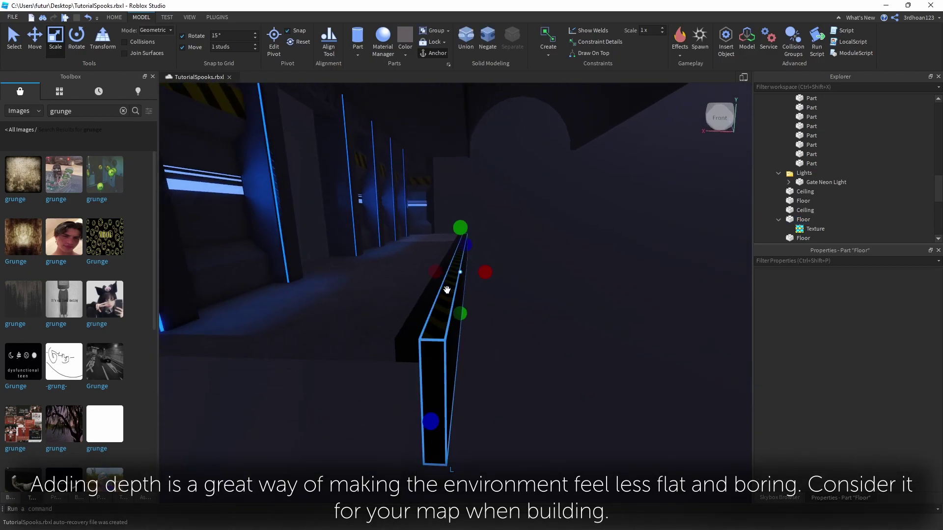
pyautogui.press('f')
pyautogui.click(471, 319)
# Insert a cylinder part on the platform floor and rotate it to lie horizontally.
pyautogui.moveTo(472, 320); pyautogui.dragTo(473, 320, button='right')
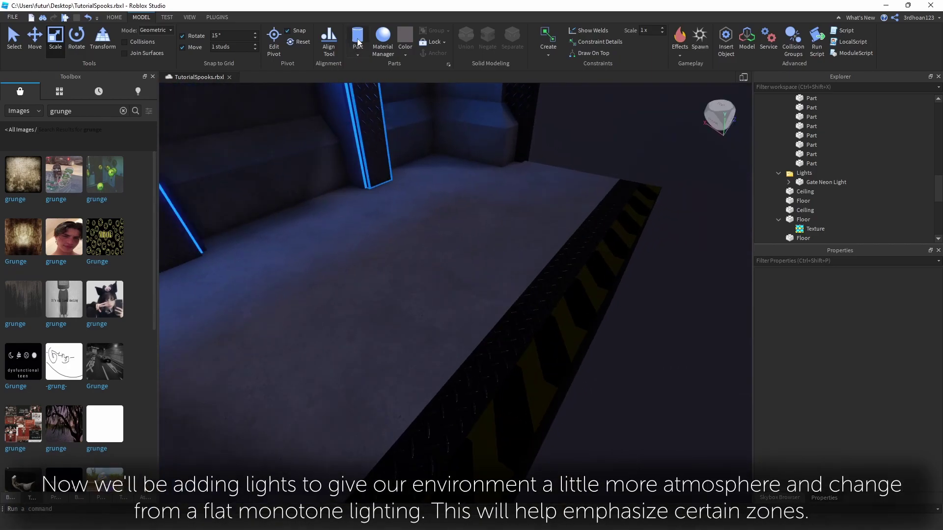
pyautogui.click(358, 42)
pyautogui.moveTo(472, 297); pyautogui.dragTo(437, 283)
pyautogui.press('t')
pyautogui.press('t')
pyautogui.press('r')
pyautogui.moveTo(437, 284); pyautogui.dragTo(438, 283, button='right')
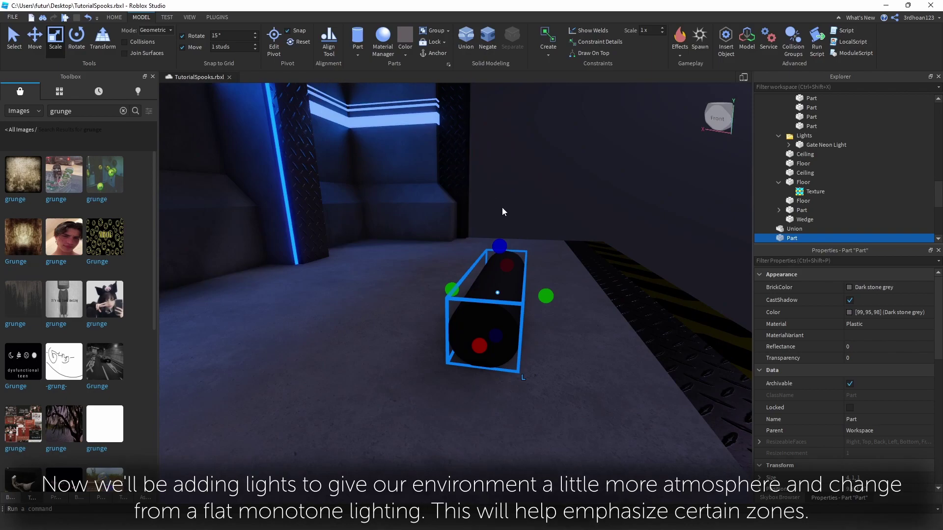
# Set the movement snap to 0.25 studs and scale the cylinder down to a thinner tube.
pyautogui.scroll(3, 490, 195)
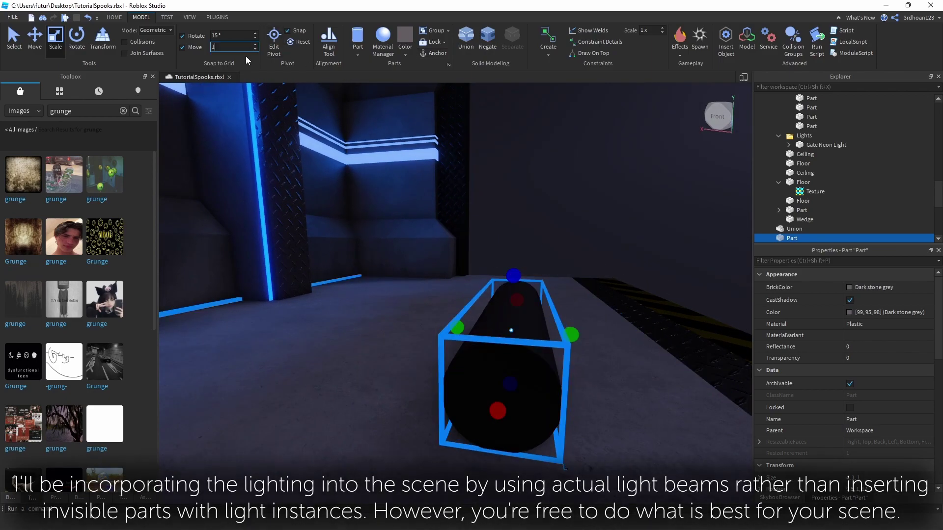
pyautogui.write('.25')
pyautogui.press('Return')
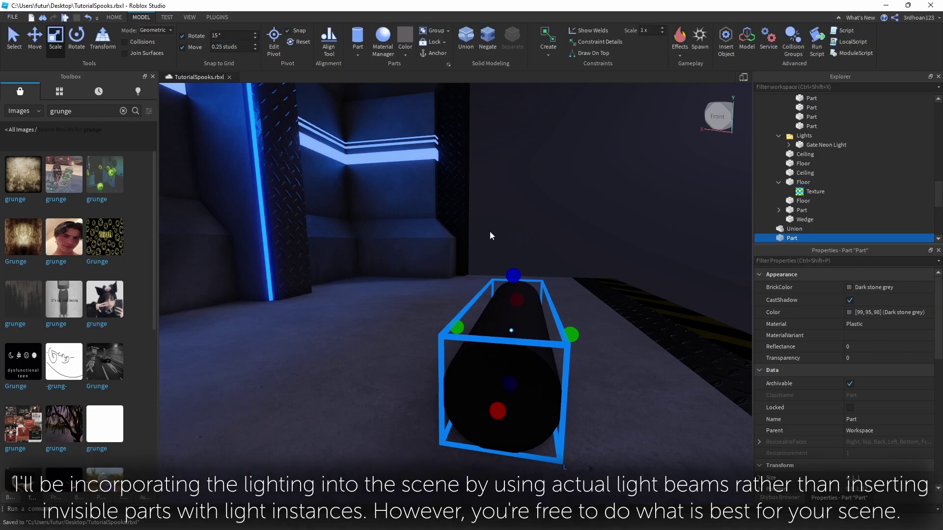
pyautogui.moveTo(490, 232); pyautogui.dragTo(493, 235, button='right')
pyautogui.moveTo(550, 316); pyautogui.dragTo(527, 313)
pyautogui.moveTo(488, 260); pyautogui.dragTo(491, 277)
pyautogui.moveTo(491, 276); pyautogui.dragTo(486, 273, button='right')
pyautogui.press('q')
# Find the Glass material and apply it to the cylinder.
pyautogui.click(364, 55)
pyautogui.click(372, 52)
pyautogui.click(398, 53)
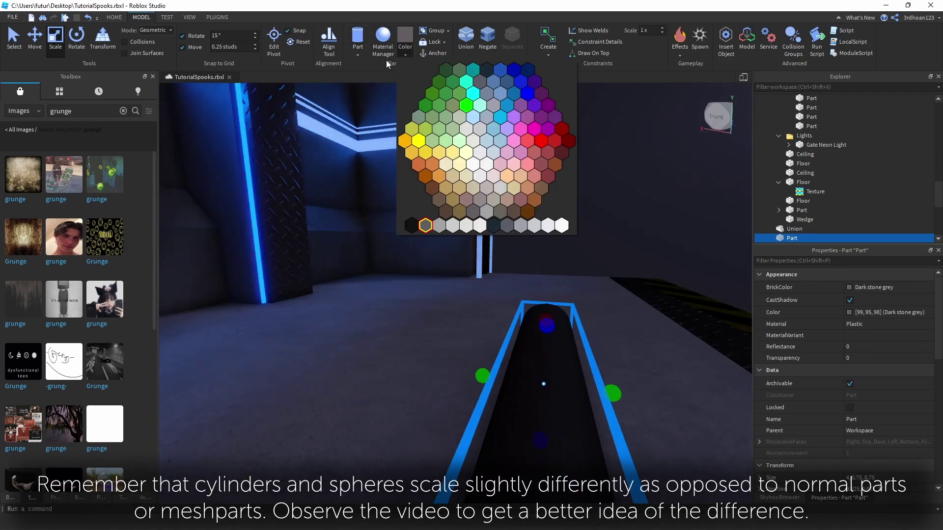
pyautogui.click(382, 55)
pyautogui.click(400, 91)
pyautogui.write('glal')
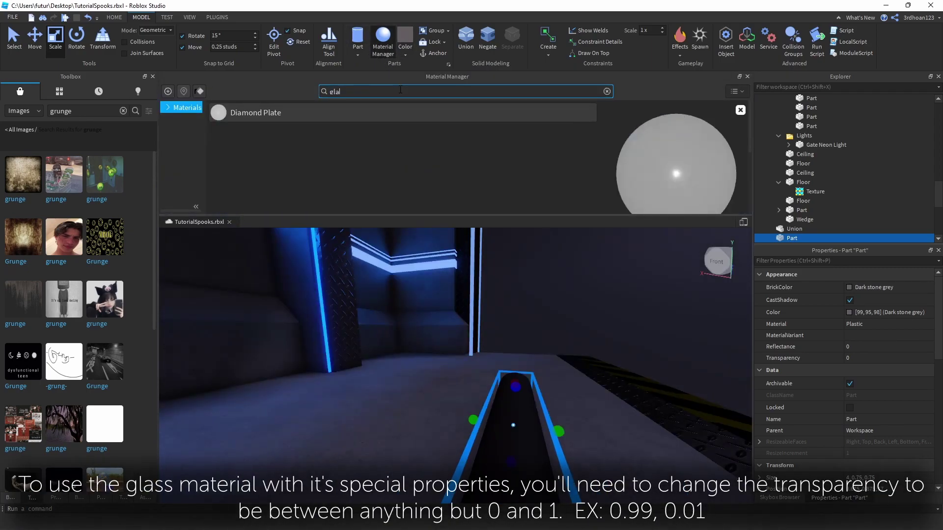
pyautogui.click(393, 112)
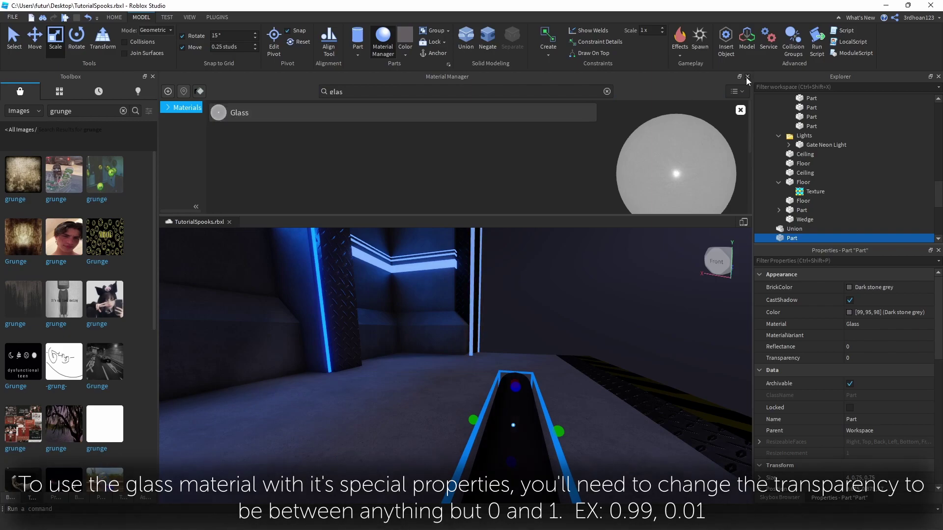
pyautogui.click(746, 76)
# Color the glass cylinder Lily white.
pyautogui.press('f')
pyautogui.click(404, 48)
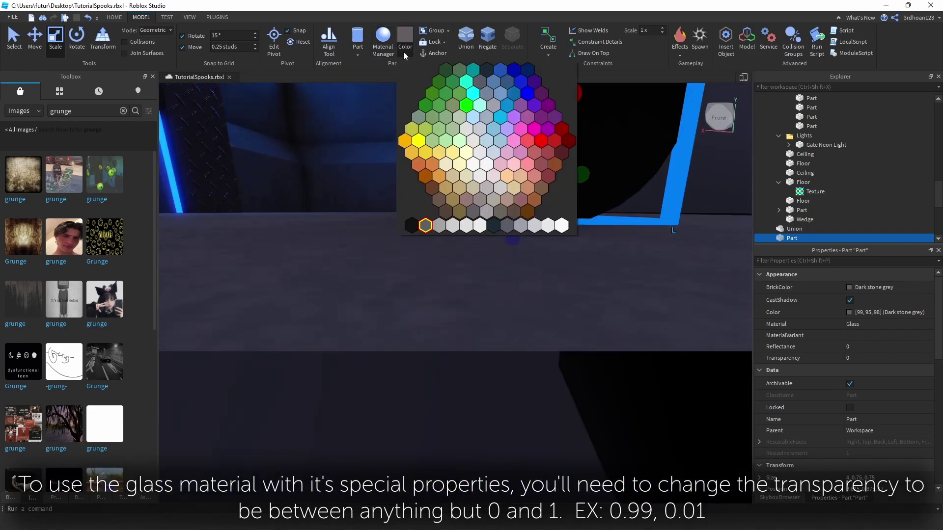
pyautogui.click(453, 226)
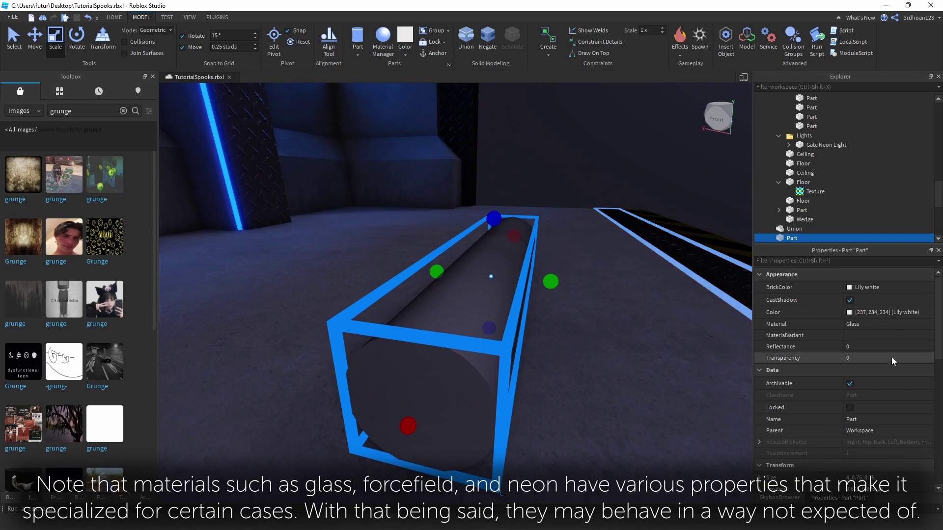
# Set the glass cylinder's transparency to 0.8 and inspect it from several angles.
pyautogui.moveTo(880, 360); pyautogui.dragTo(928, 366)
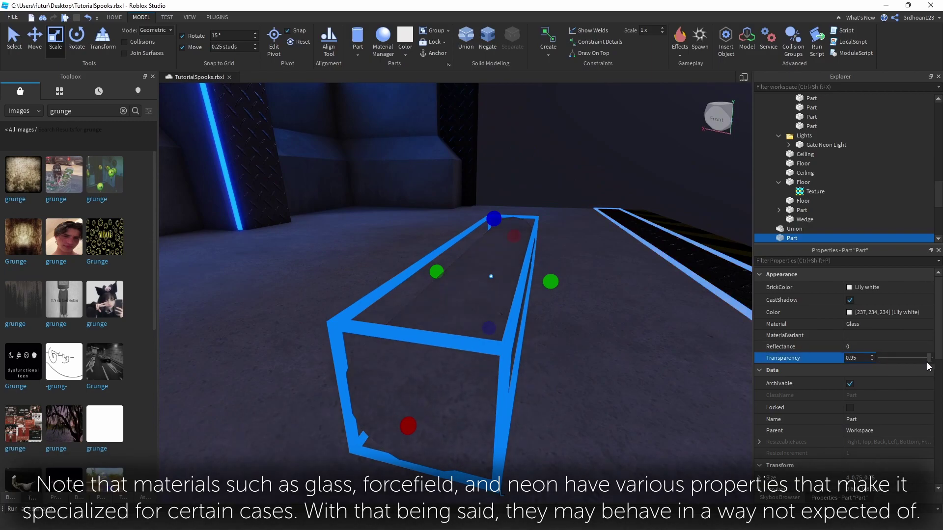
pyautogui.click(590, 157)
pyautogui.moveTo(590, 157); pyautogui.dragTo(587, 154, button='right')
pyautogui.click(563, 229)
pyautogui.moveTo(906, 360)
pyautogui.mouseDown()
pyautogui.moveTo(927, 362)
pyautogui.moveTo(920, 359)
pyautogui.mouseUp()
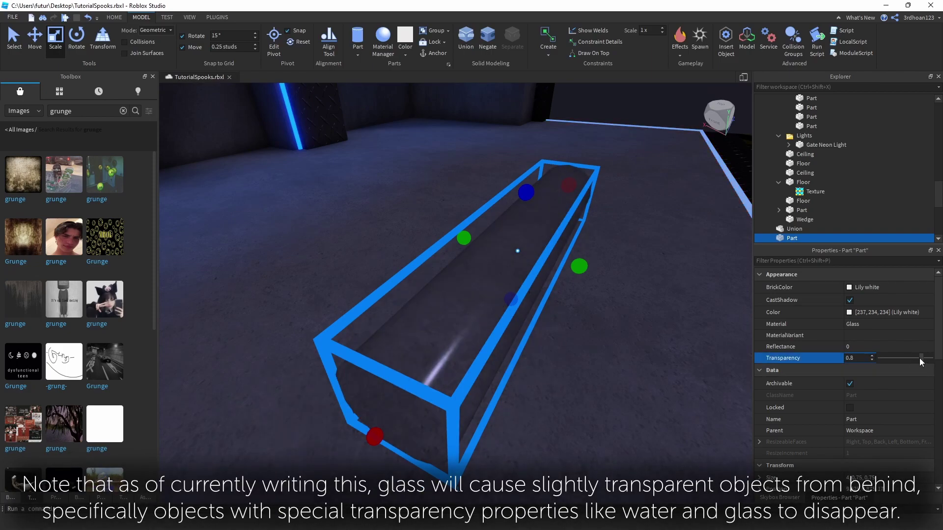
pyautogui.click(623, 169)
pyautogui.moveTo(625, 173); pyautogui.dragTo(620, 163, button='right')
pyautogui.click(511, 267)
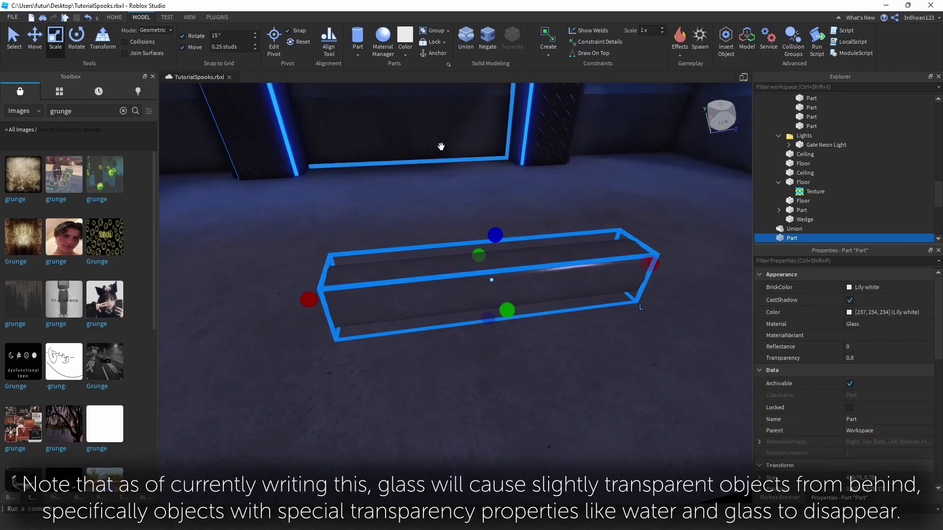
# Set the glass cylinder's color to near-white [255, 252, 252].
pyautogui.moveTo(458, 169); pyautogui.dragTo(456, 167, button='right')
pyautogui.click(402, 53)
pyautogui.click(472, 230)
pyautogui.moveTo(480, 226); pyautogui.dragTo(482, 226, button='right')
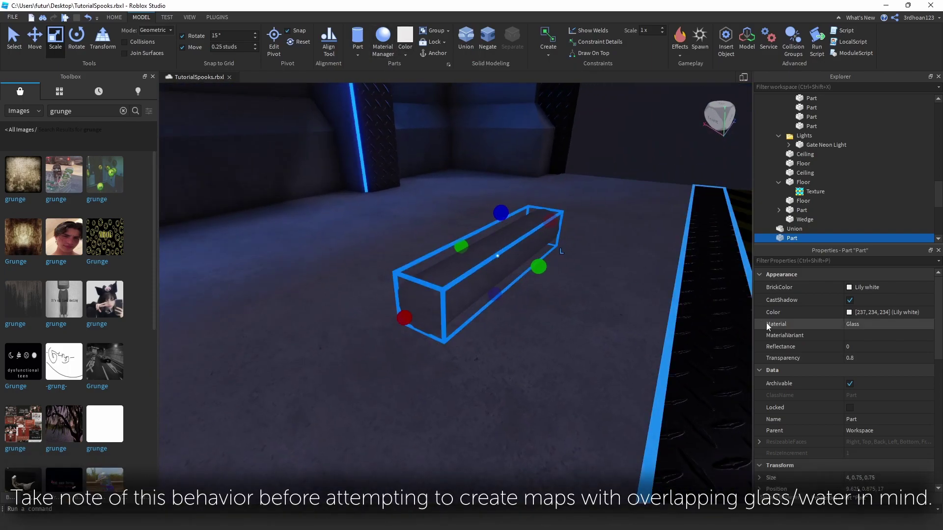
pyautogui.click(849, 313)
pyautogui.click(543, 355)
pyautogui.moveTo(600, 195); pyautogui.dragTo(602, 195, button='right')
pyautogui.click(602, 194)
pyautogui.click(475, 249)
pyautogui.moveTo(475, 249); pyautogui.dragTo(477, 250, button='right')
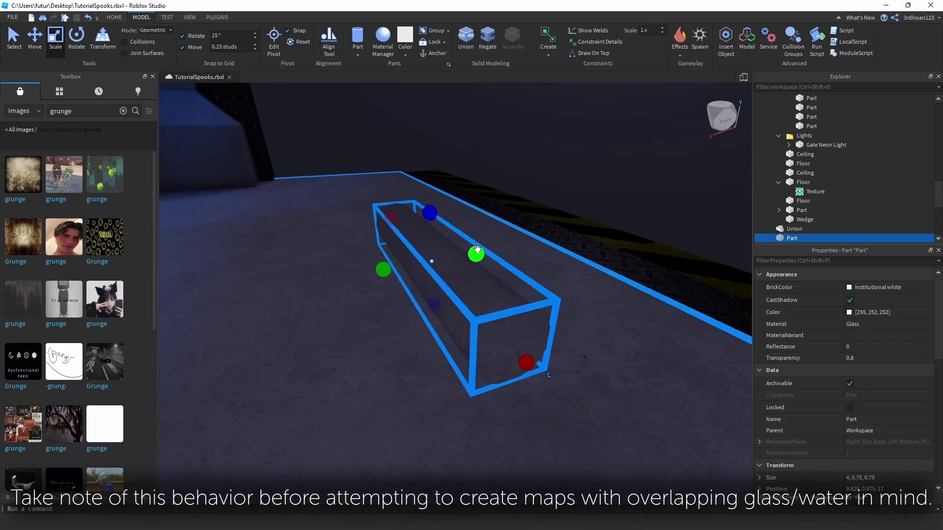
# Duplicate the glass cylinder and shrink the copy to 4, 0.65, 0.65 studs with a 0.05-stud movement snap.
pyautogui.hotkey('ctrl', 'd')
pyautogui.click(231, 47)
pyautogui.write('0.05')
pyautogui.press('Return')
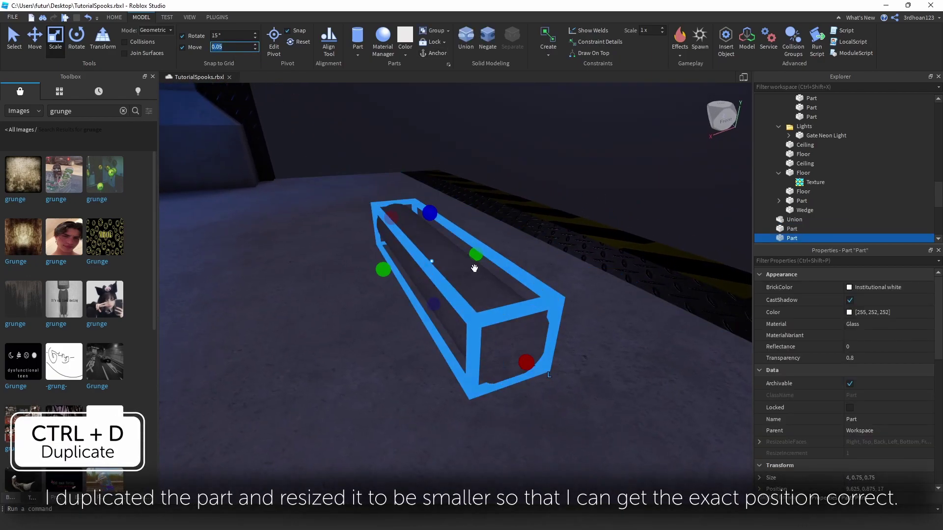
# Apply the Neon material to the smaller inner cylinder and set its transparency to 0.
pyautogui.click(383, 52)
pyautogui.click(391, 92)
pyautogui.write('glasne')
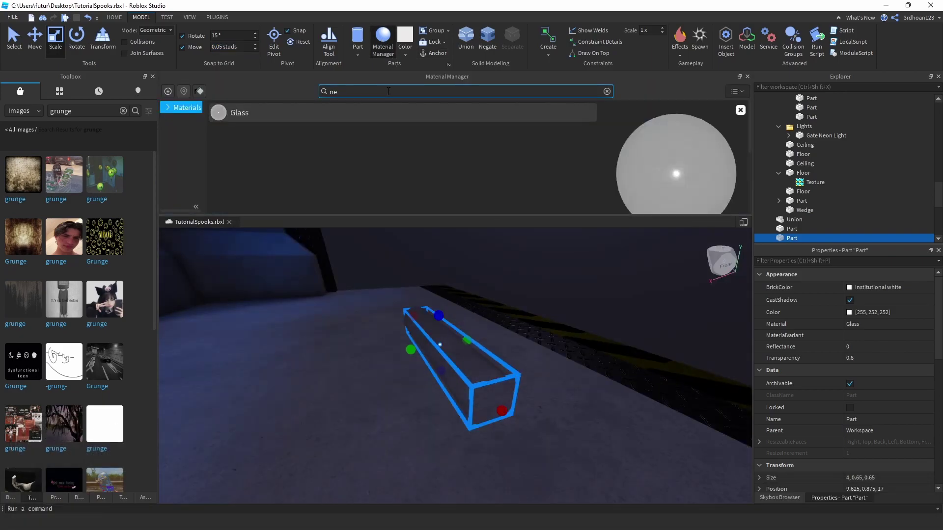
pyautogui.click(588, 116)
pyautogui.click(747, 77)
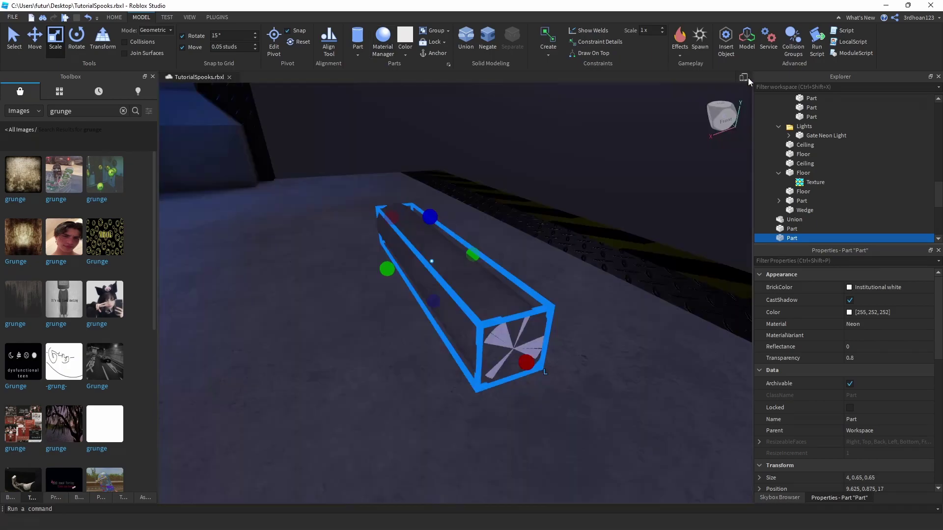
pyautogui.write('0')
pyautogui.press('Return')
# Dim the neon cylinder's glow by setting its color to grey [168, 168, 168].
pyautogui.moveTo(564, 265); pyautogui.dragTo(552, 263, button='right')
pyautogui.press('d')
pyautogui.click(849, 312)
pyautogui.moveTo(507, 169); pyautogui.dragTo(638, 177)
pyautogui.moveTo(721, 228); pyautogui.dragTo(715, 223)
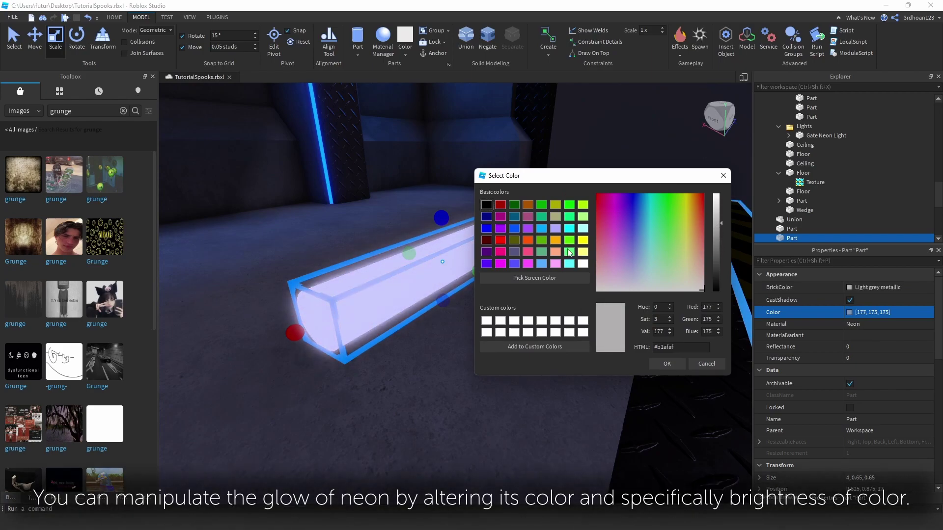
pyautogui.click(583, 264)
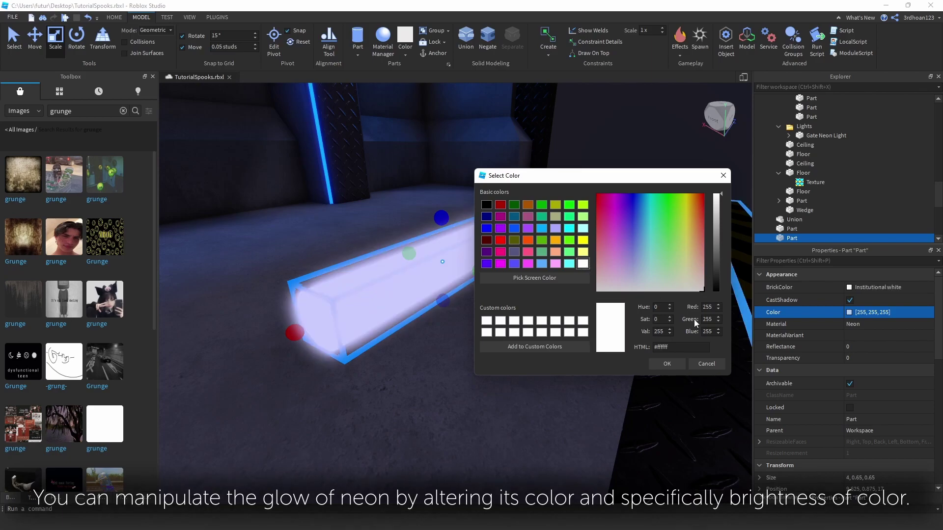
pyautogui.moveTo(720, 221); pyautogui.dragTo(720, 227)
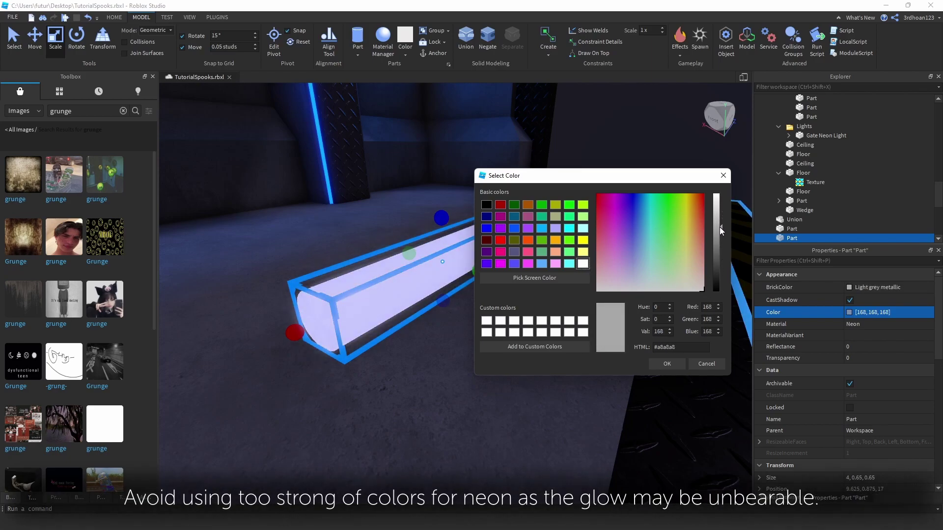
pyautogui.click(667, 363)
# Set the outer glass cylinder's transparency to 0.95.
pyautogui.click(605, 211)
pyautogui.moveTo(620, 281); pyautogui.dragTo(604, 210, button='right')
pyautogui.click(479, 305)
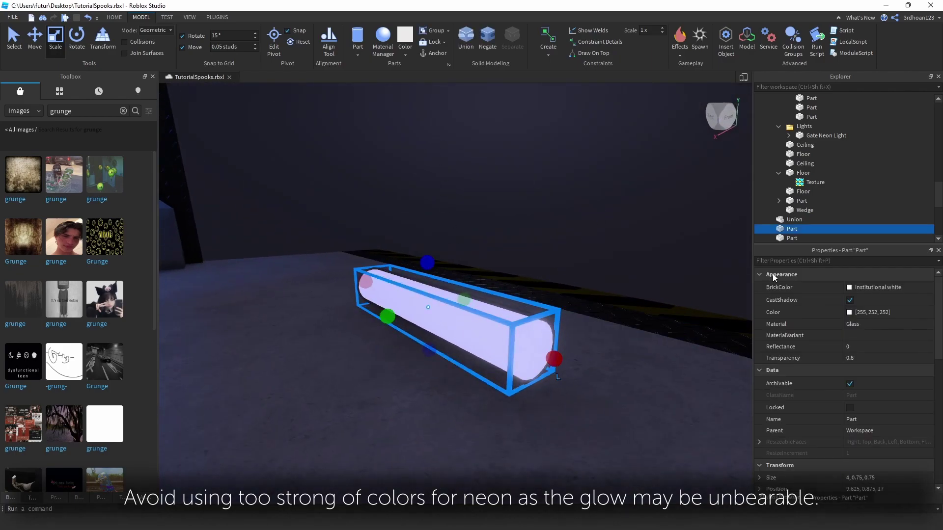
pyautogui.moveTo(922, 363); pyautogui.dragTo(927, 364)
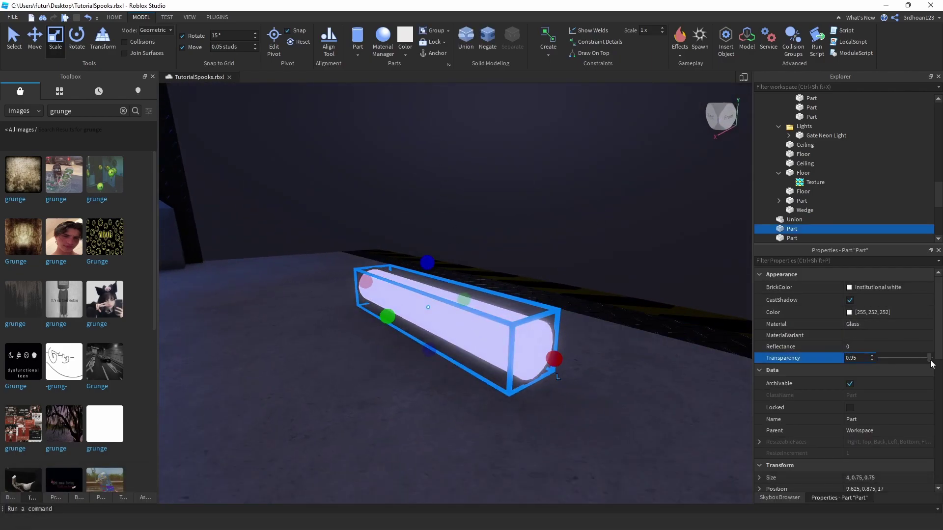
# Thicken the outer glass cylinder to 4, 0.95, 0.95 studs.
pyautogui.click(556, 188)
pyautogui.moveTo(556, 188); pyautogui.dragTo(556, 189, button='right')
pyautogui.click(549, 236)
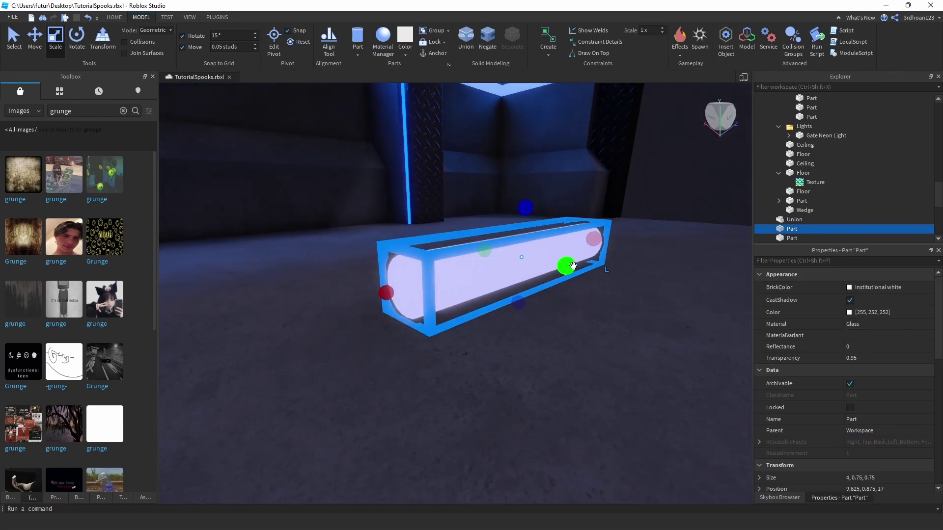
pyautogui.moveTo(573, 265); pyautogui.dragTo(575, 268)
pyautogui.moveTo(528, 212); pyautogui.dragTo(529, 210)
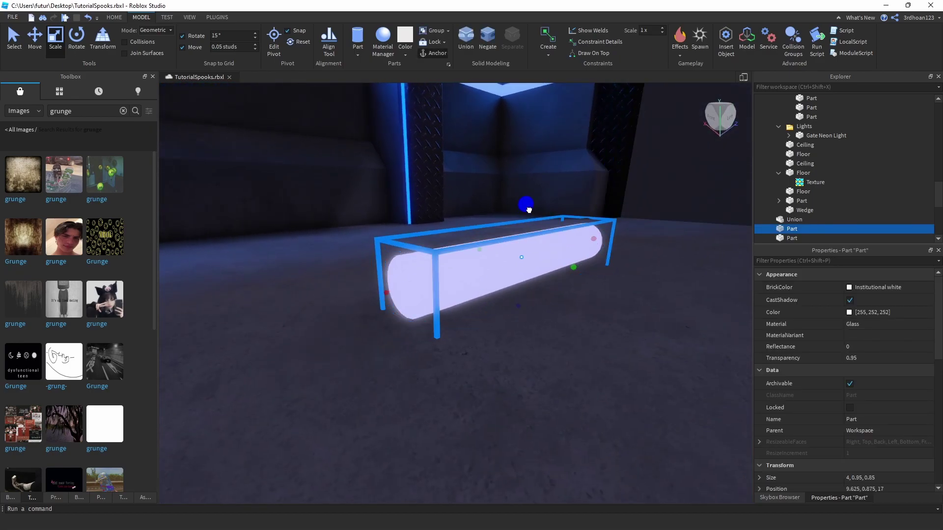
# Color the outer glass cylinder Medium stone grey and inspect it around the neon core.
pyautogui.moveTo(534, 205); pyautogui.dragTo(548, 224, button='right')
pyautogui.click(405, 53)
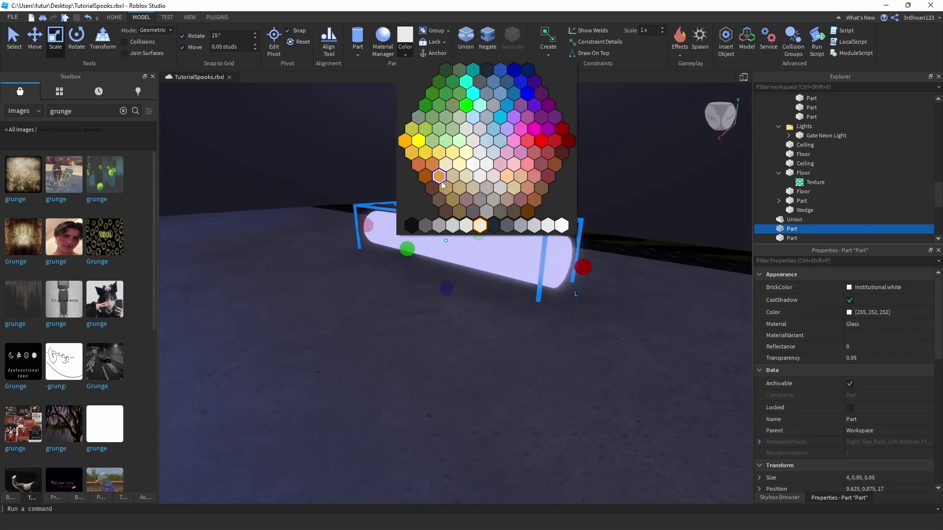
pyautogui.click(444, 227)
pyautogui.click(477, 175)
pyautogui.moveTo(477, 175); pyautogui.dragTo(460, 213, button='right')
pyautogui.click(454, 285)
pyautogui.click(572, 192)
pyautogui.moveTo(572, 192); pyautogui.dragTo(550, 204, button='right')
pyautogui.press('w')
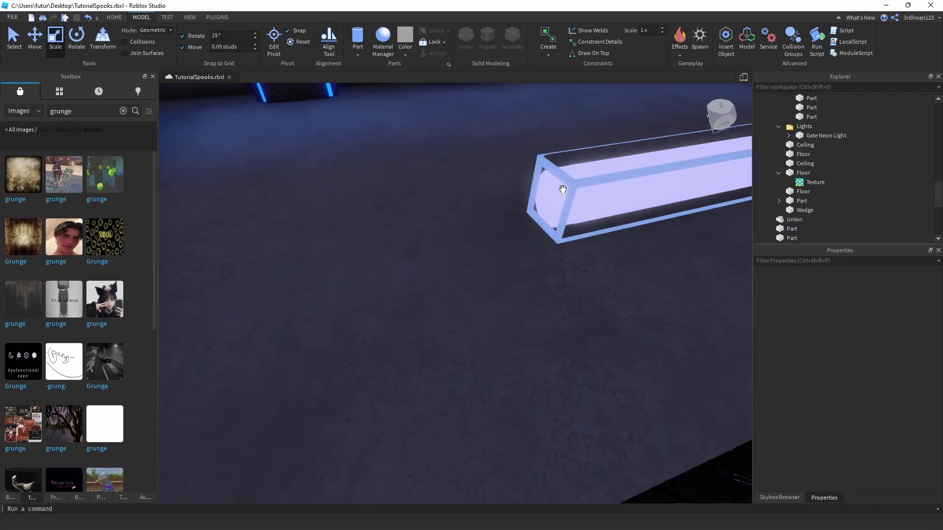
# Duplicate the outer glass cylinder and shorten the copy to 0.95 studs at one end of the tube.
pyautogui.click(563, 189)
pyautogui.press('s')
pyautogui.click(393, 214)
pyautogui.moveTo(394, 215); pyautogui.dragTo(113, 87, button='right')
pyautogui.press('w')
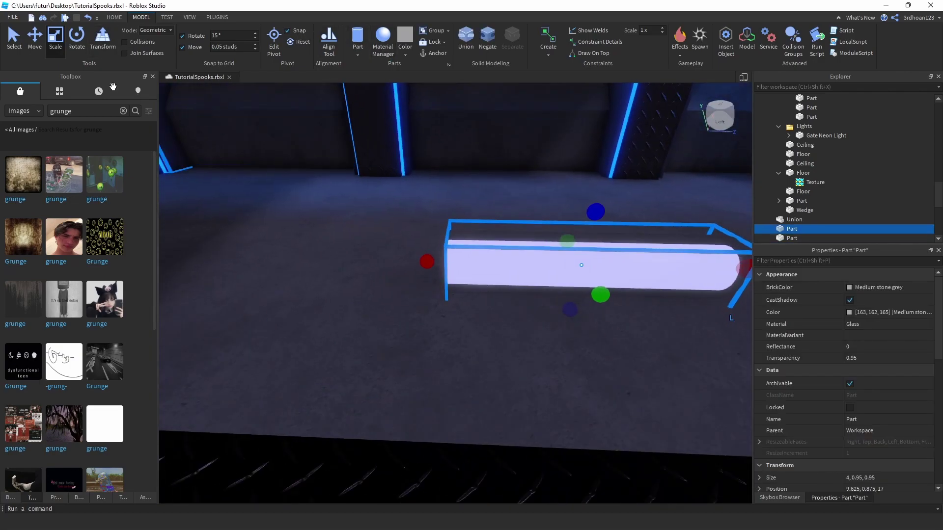
pyautogui.click(39, 50)
pyautogui.hotkey('ctrl', 'd')
pyautogui.moveTo(560, 253); pyautogui.dragTo(653, 256, button='right')
pyautogui.click(55, 44)
pyautogui.moveTo(529, 238); pyautogui.dragTo(419, 236)
pyautogui.moveTo(331, 243); pyautogui.dragTo(335, 243, button='right')
pyautogui.press('a')
pyautogui.scroll(-2, 826, 440)
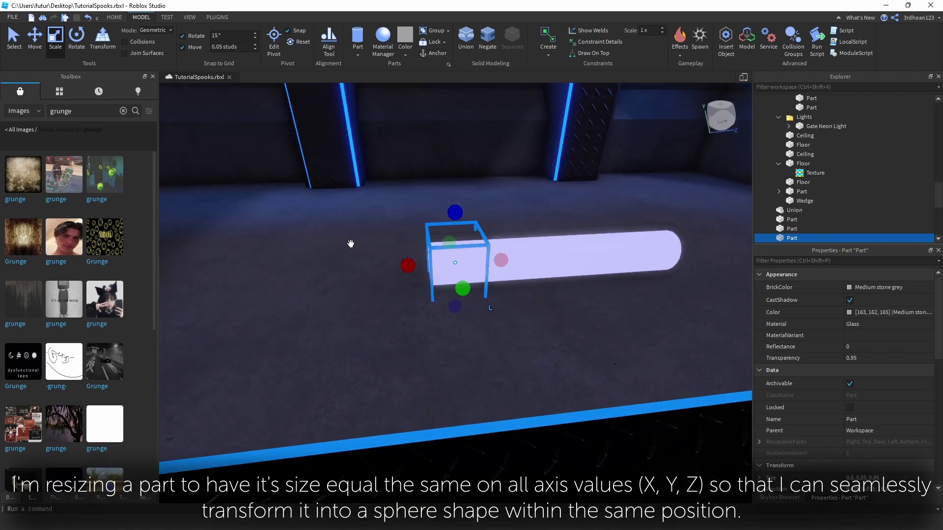
pyautogui.moveTo(500, 257); pyautogui.dragTo(506, 263)
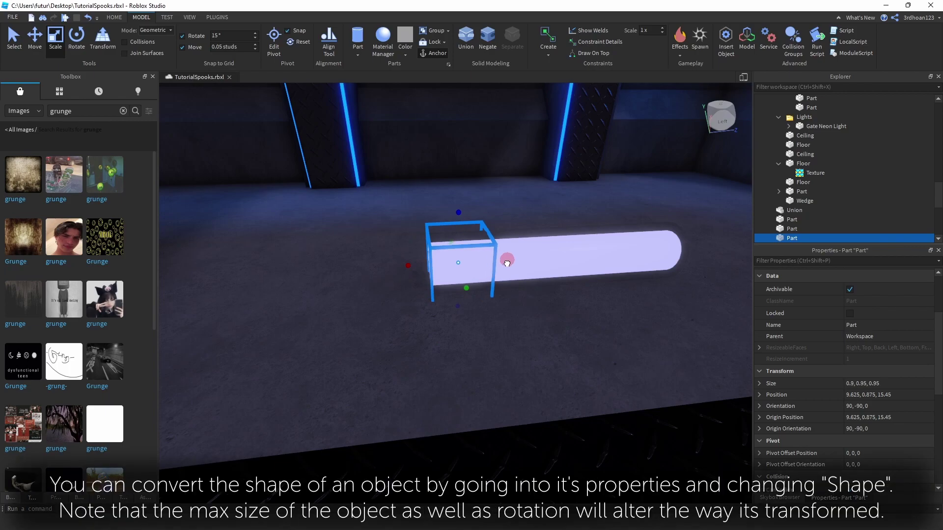
# Change the shortened glass copy's shape to Ball and place it and a duplicate as caps on both tube ends.
pyautogui.scroll(-5, 811, 403)
pyautogui.click(859, 423)
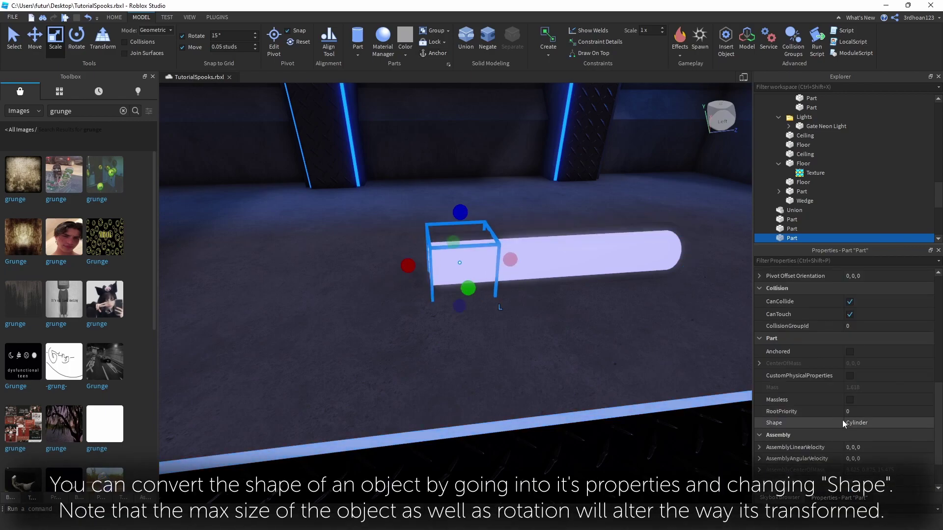
pyautogui.click(859, 433)
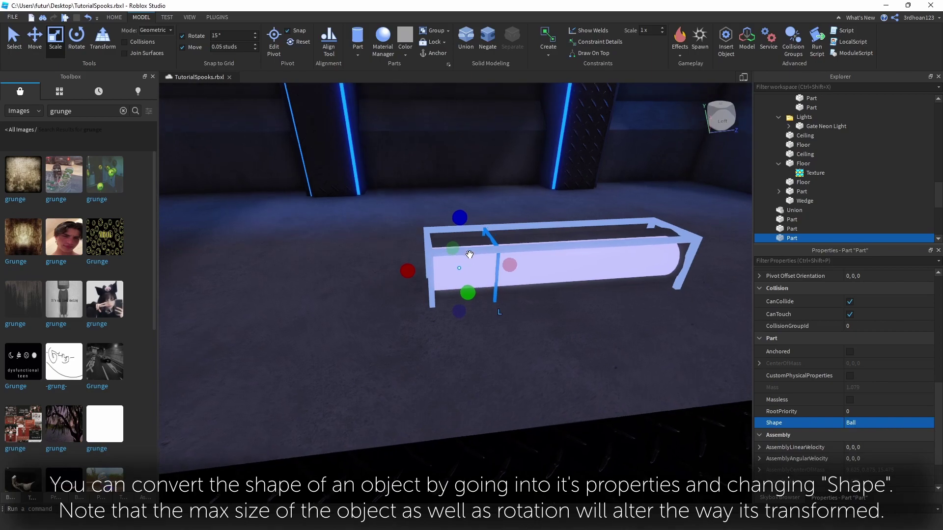
pyautogui.scroll(3, 468, 253)
pyautogui.moveTo(399, 279); pyautogui.dragTo(341, 286)
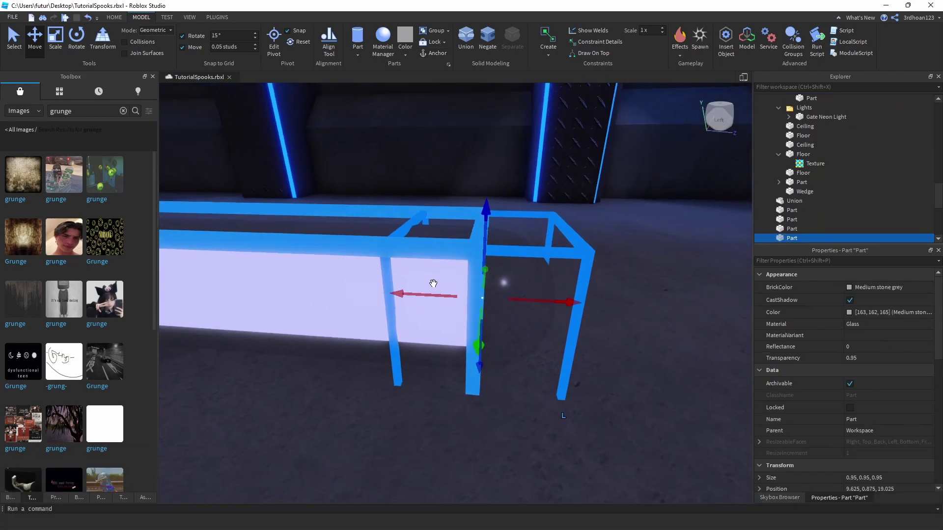
pyautogui.moveTo(433, 284); pyautogui.dragTo(357, 316, button='right')
# Duplicate the neon cylinder, shorten the copy to 0.65 studs and change its shape to Ball.
pyautogui.click(454, 253)
pyautogui.scroll(-5, 417, 209)
pyautogui.click(55, 39)
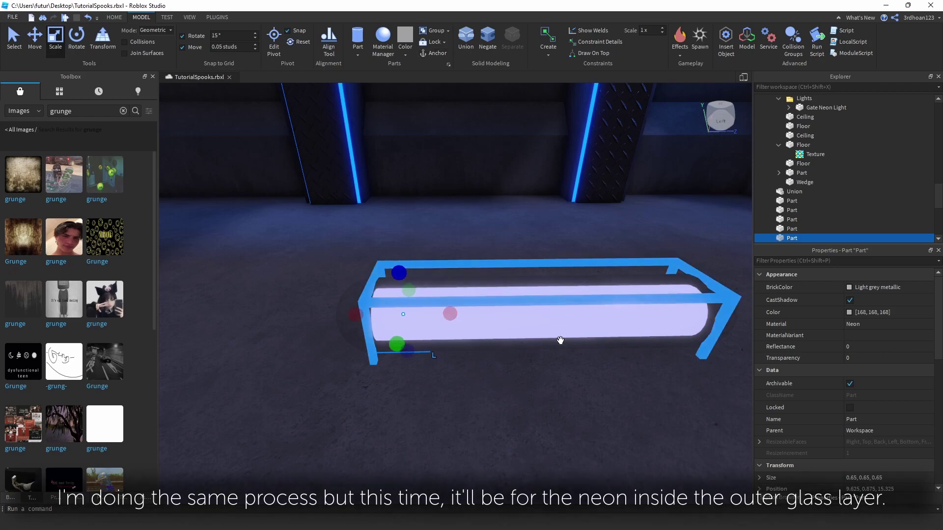
pyautogui.scroll(-8, 848, 420)
pyautogui.click(863, 422)
pyautogui.click(866, 434)
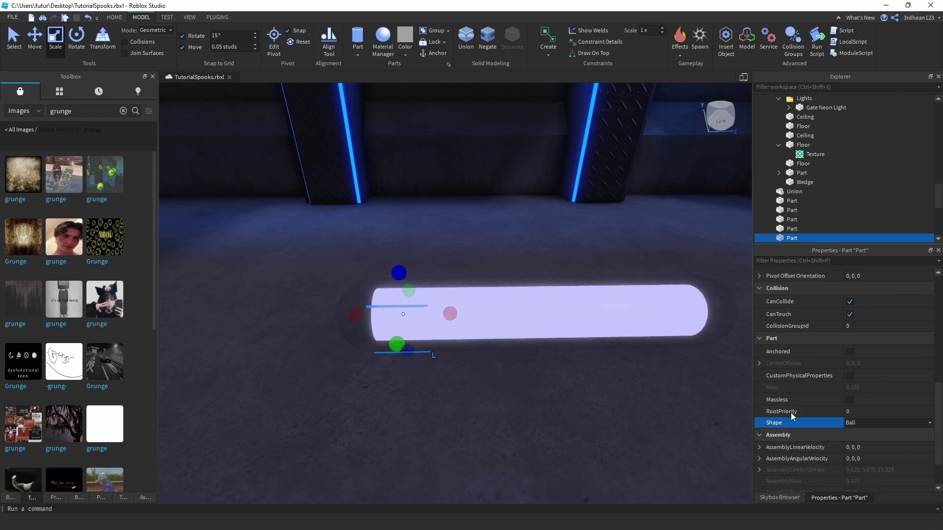
# Move the neon ball outward to form a rounded cap on one end of the neon cylinder.
pyautogui.click(32, 37)
pyautogui.press('a')
pyautogui.moveTo(322, 191); pyautogui.dragTo(326, 196, button='right')
pyautogui.press('w')
pyautogui.press('d')
pyautogui.moveTo(520, 282); pyautogui.dragTo(465, 280)
pyautogui.press('q')
pyautogui.moveTo(457, 160); pyautogui.dragTo(457, 160, button='right')
pyautogui.moveTo(458, 282); pyautogui.dragTo(464, 278)
pyautogui.moveTo(466, 273); pyautogui.dragTo(482, 221, button='right')
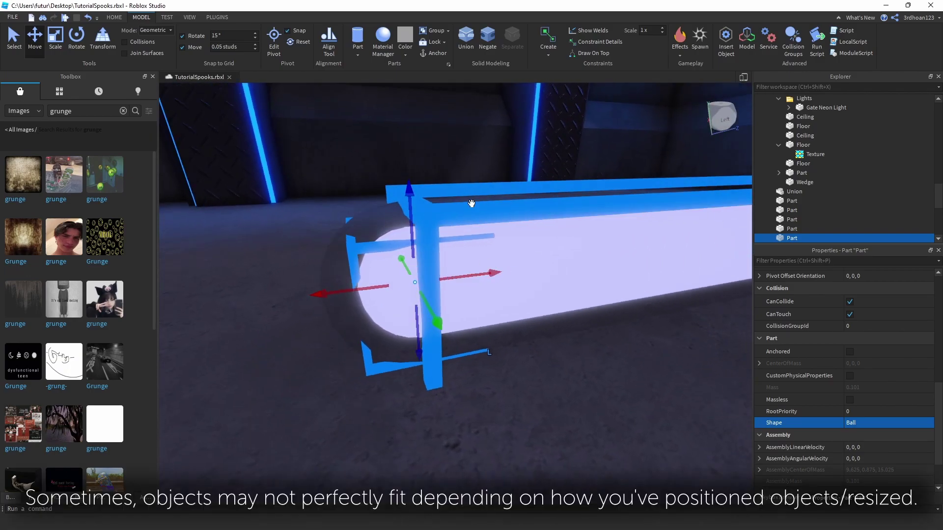
pyautogui.moveTo(336, 295); pyautogui.dragTo(327, 296)
pyautogui.moveTo(275, 185); pyautogui.dragTo(276, 187, button='right')
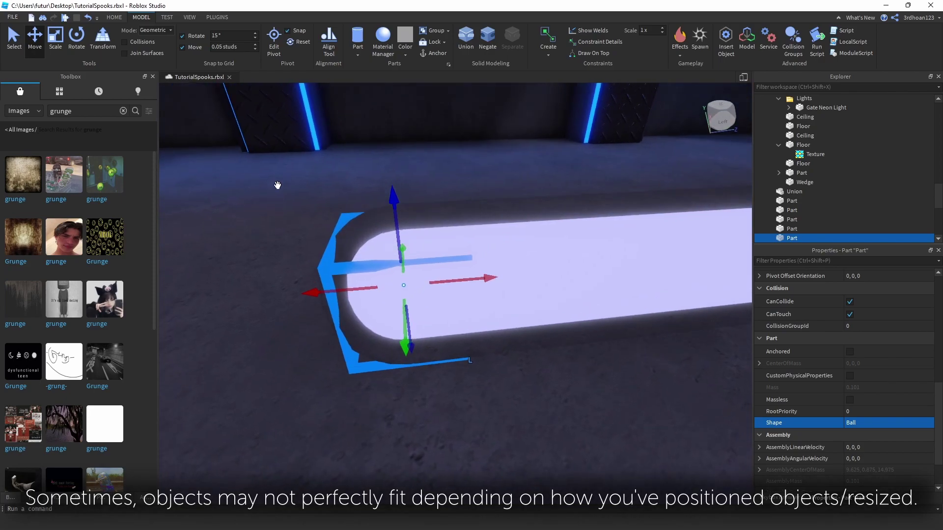
# Set the movement snap to 0.025 studs and nudge the neon ball back into line with the cylinder's end.
pyautogui.scroll(3, 276, 185)
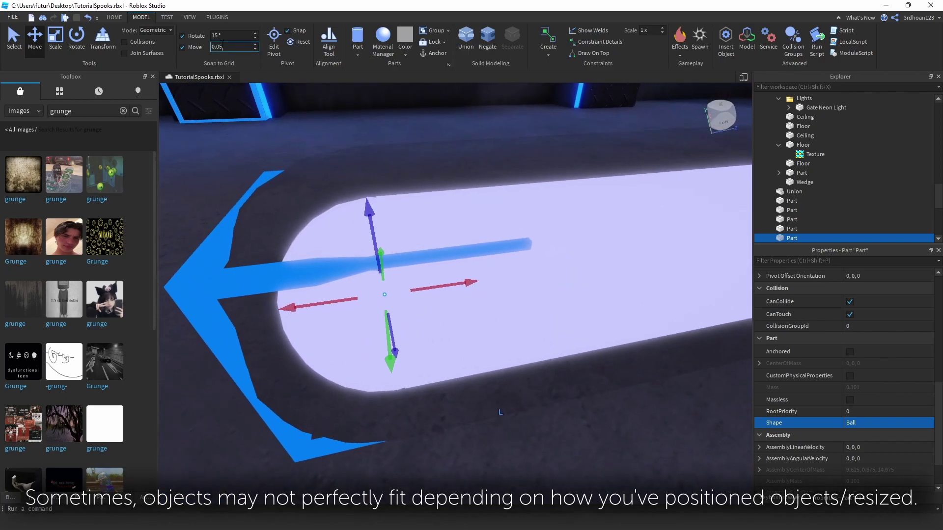
pyautogui.moveTo(474, 283); pyautogui.dragTo(482, 285)
pyautogui.moveTo(536, 364); pyautogui.dragTo(594, 412, button='right')
pyautogui.scroll(-3, 594, 412)
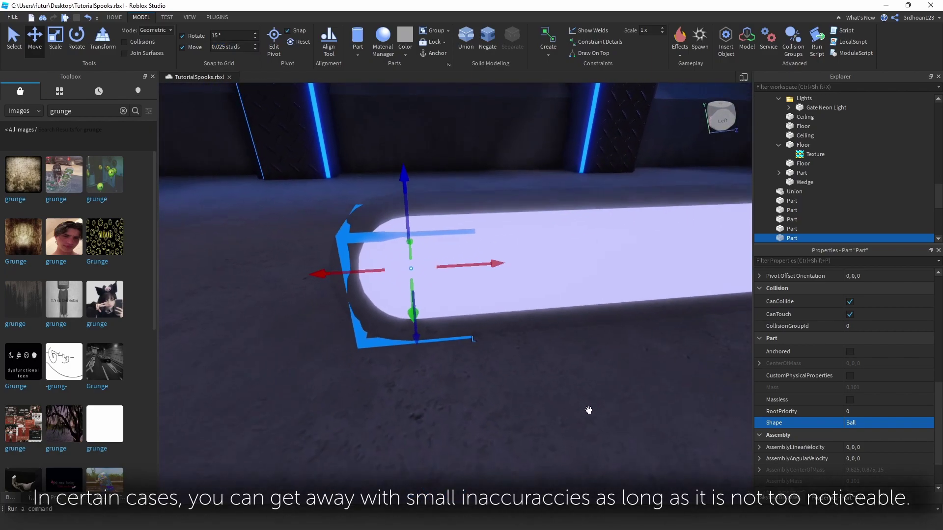
# Duplicate the neon ball and move the copy to the opposite end of the neon cylinder.
pyautogui.hotkey('ctrl', 'd')
pyautogui.moveTo(351, 274); pyautogui.dragTo(405, 273)
pyautogui.press('d')
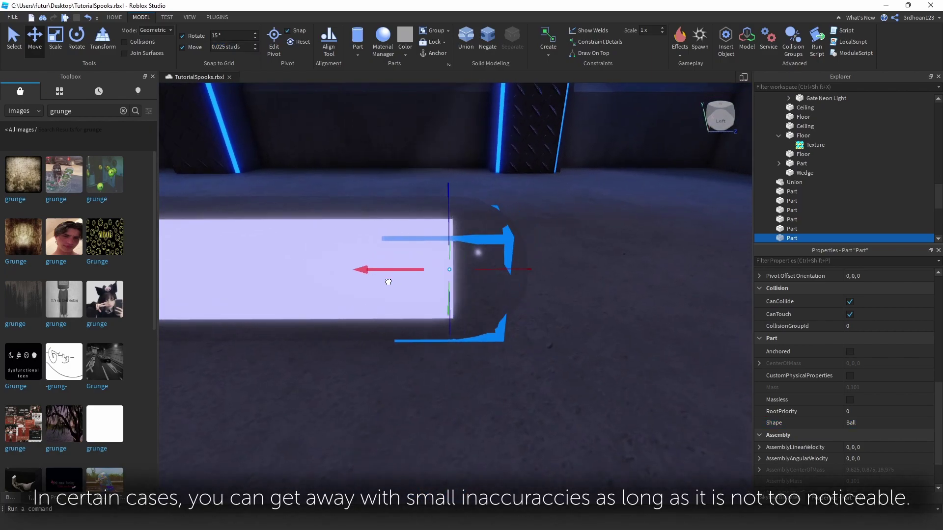
pyautogui.moveTo(642, 364); pyautogui.dragTo(641, 365, button='right')
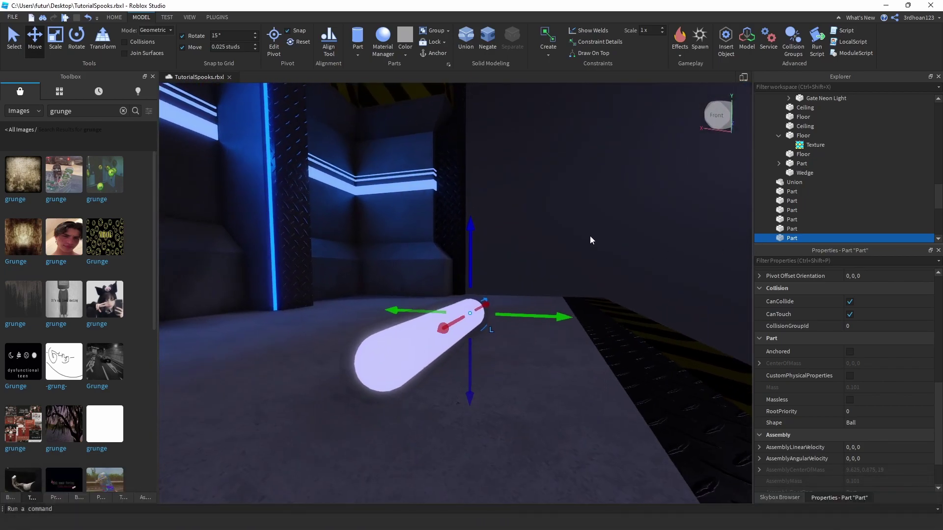
# Group the outer glass cylinder and its two glass end balls into one model.
pyautogui.click(593, 236)
pyautogui.press('s')
pyautogui.moveTo(589, 236); pyautogui.dragTo(589, 236, button='right')
pyautogui.click(512, 298)
pyautogui.press('a')
pyautogui.moveTo(520, 288); pyautogui.dragTo(520, 289, button='right')
pyautogui.press('d')
pyautogui.moveTo(558, 259); pyautogui.dragTo(557, 259, button='right')
pyautogui.keyDown('ctrl'); pyautogui.click(394, 221); pyautogui.keyUp('ctrl')
pyautogui.press('a')
pyautogui.moveTo(394, 221); pyautogui.dragTo(394, 221, button='right')
pyautogui.keyDown('ctrl'); pyautogui.click(328, 234); pyautogui.keyUp('ctrl')
pyautogui.hotkey('ctrl', 'g')
pyautogui.scroll(-3, 825, 206)
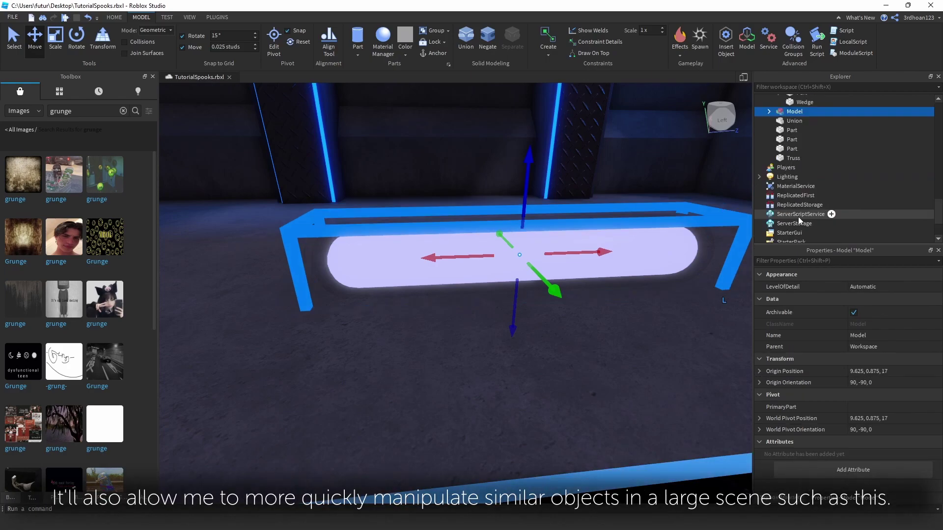
# Set the movement snap to 1 stud and move the glass model 8 studs along the floor, away from the neon parts.
pyautogui.write('1')
pyautogui.press('s')
pyautogui.moveTo(612, 257); pyautogui.dragTo(612, 256, button='right')
pyautogui.moveTo(595, 267); pyautogui.dragTo(406, 255)
# Move the neon ball on the glass model's side outward along the tube's axis to make room for a longer light.
pyautogui.click(564, 265)
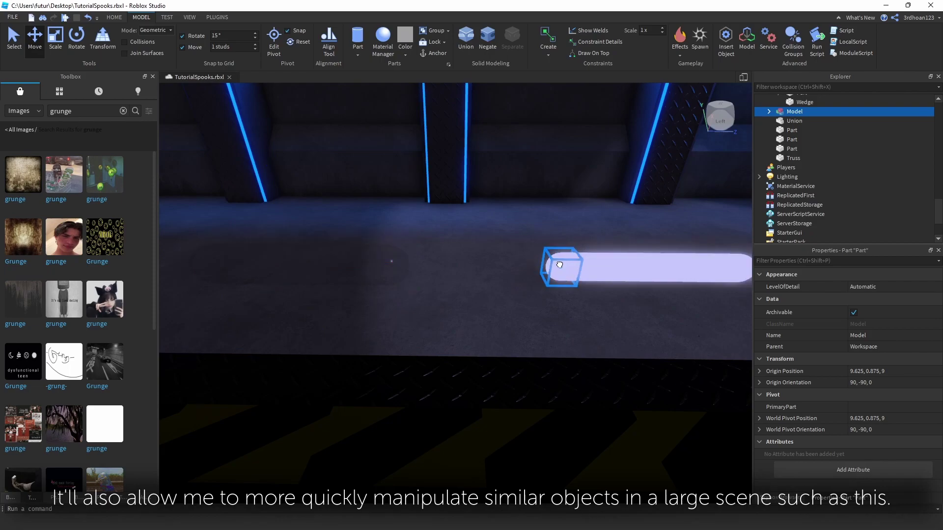
pyautogui.press('f')
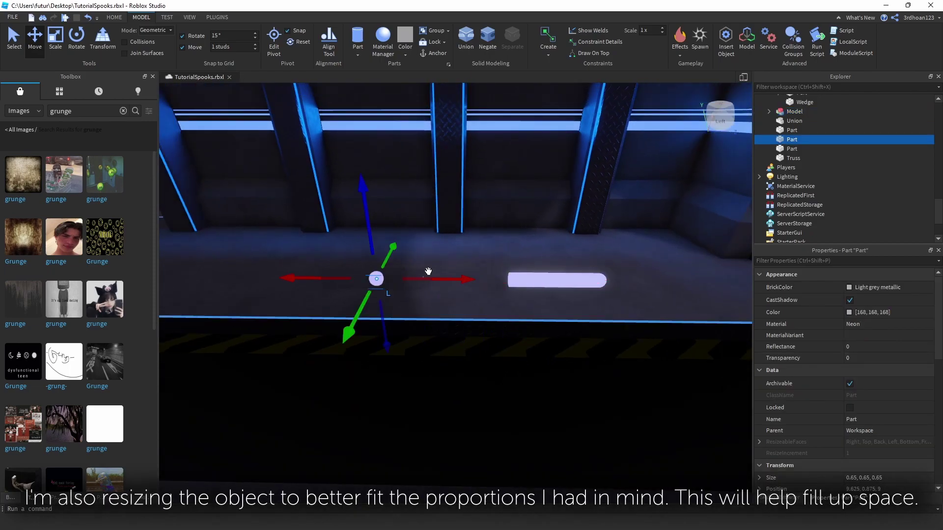
pyautogui.click(427, 275)
pyautogui.moveTo(448, 280); pyautogui.dragTo(349, 278)
# Lengthen the neon cylinder to 10 studs so it reaches the separated neon ball.
pyautogui.press('a')
pyautogui.click(587, 281)
pyautogui.press('w')
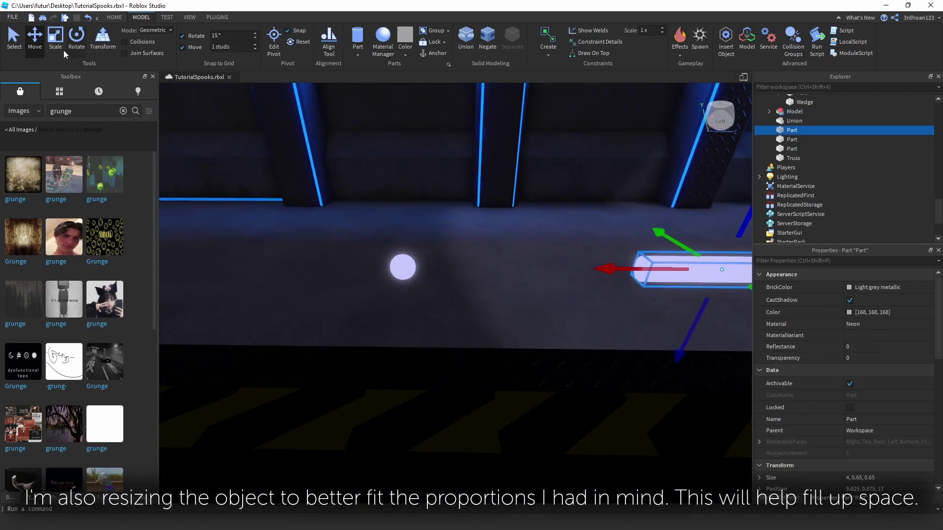
pyautogui.moveTo(622, 264); pyautogui.dragTo(388, 265)
pyautogui.moveTo(385, 271); pyautogui.dragTo(386, 272, button='right')
pyautogui.press('s')
# Examine the lengthened neon tube and its rounded ends from several angles.
pyautogui.click(556, 236)
pyautogui.moveTo(555, 235); pyautogui.dragTo(553, 236, button='right')
pyautogui.press('w')
pyautogui.click(422, 325)
pyautogui.moveTo(396, 325); pyautogui.dragTo(491, 232, button='right')
pyautogui.press('w')
pyautogui.press('s')
pyautogui.click(613, 235)
pyautogui.moveTo(613, 234); pyautogui.dragTo(613, 233, button='right')
pyautogui.click(495, 219)
pyautogui.moveTo(495, 220); pyautogui.dragTo(496, 220, button='right')
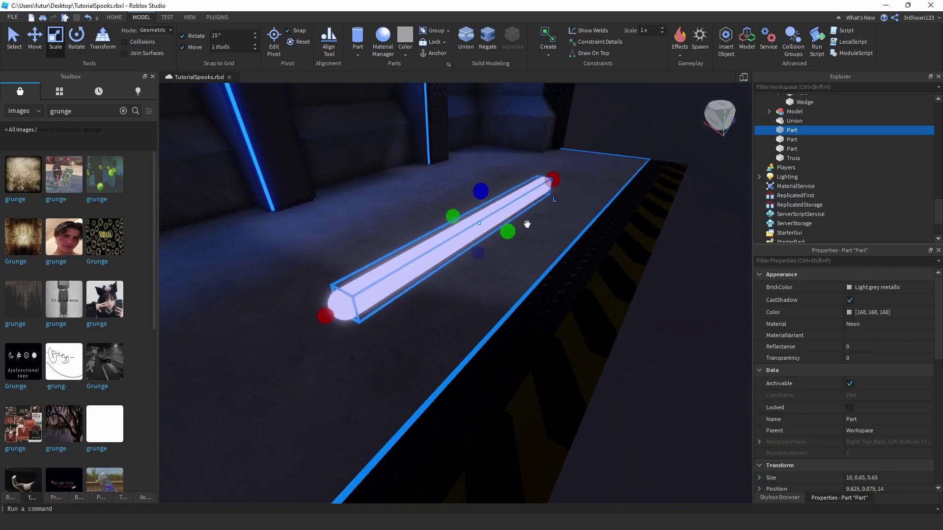
# Duplicate the 10-stud neon cylinder and change the copy's shape to Block.
pyautogui.hotkey('ctrl', 'd')
pyautogui.scroll(-4, 874, 405)
pyautogui.scroll(-3, 874, 405)
pyautogui.click(874, 376)
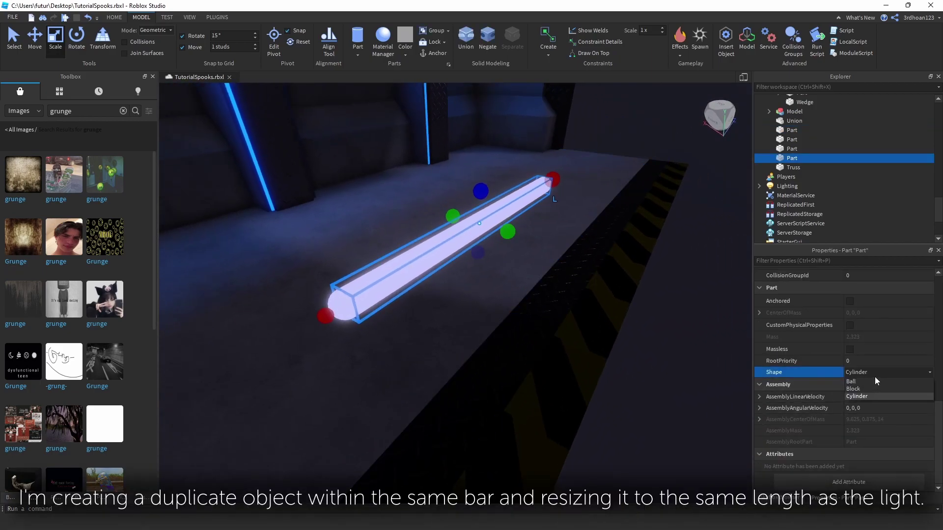
pyautogui.click(870, 388)
pyautogui.scroll(3, 356, 293)
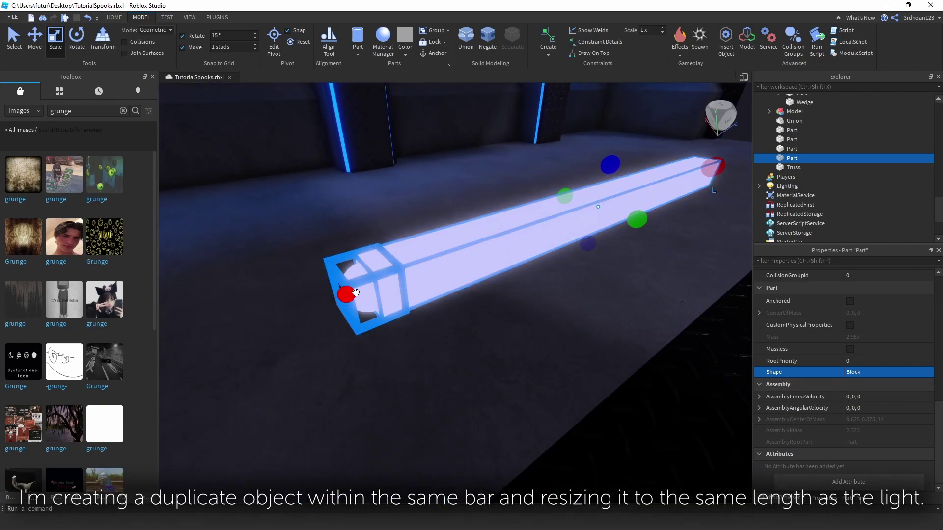
# Lengthen the block copy to 11 studs along the tube and set the movement snap increment to 0.25 studs.
pyautogui.moveTo(349, 289); pyautogui.dragTo(317, 315)
pyautogui.click(219, 47)
pyautogui.moveTo(316, 314); pyautogui.dragTo(452, 231, button='right')
pyautogui.press('f')
# Try adding a SpotLight to the 11-stud block, and undo the insertion.
pyautogui.click(804, 158)
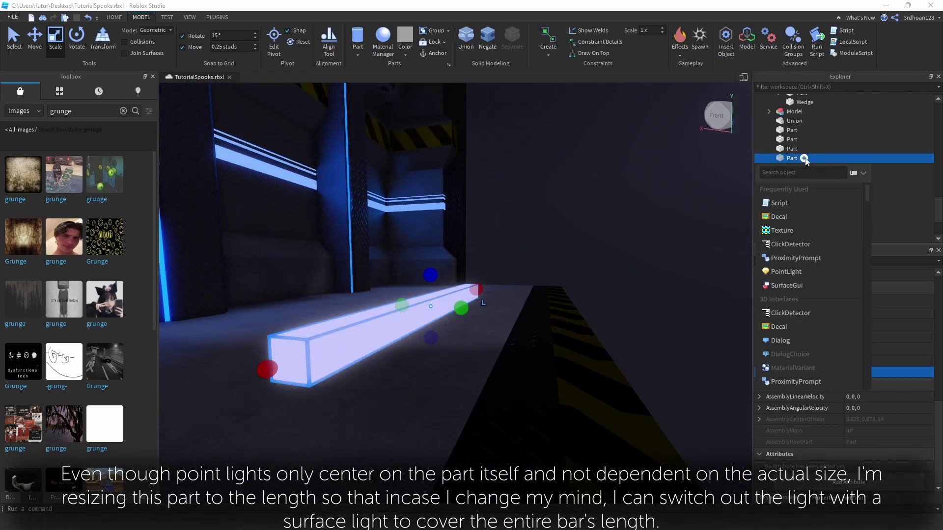
pyautogui.write('light')
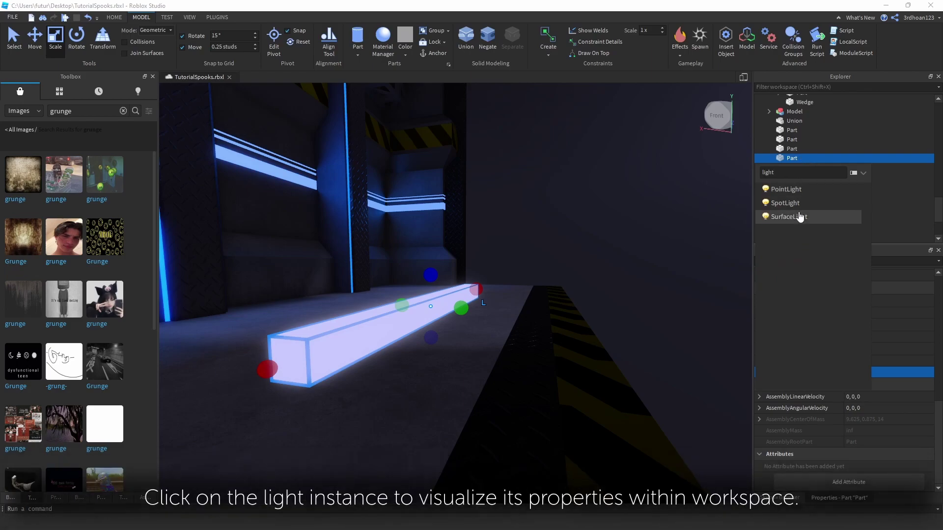
pyautogui.click(797, 209)
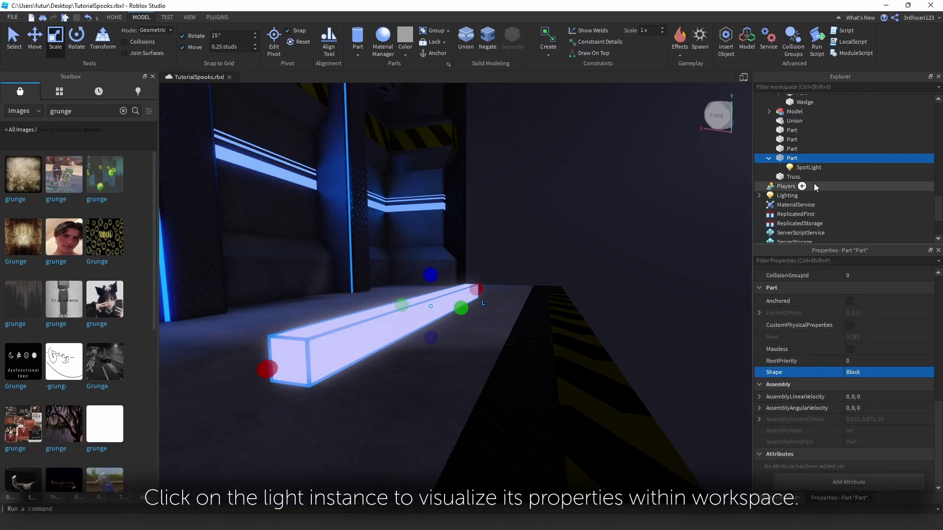
pyautogui.scroll(3, 661, 205)
pyautogui.hotkey('ctrl', 'z')
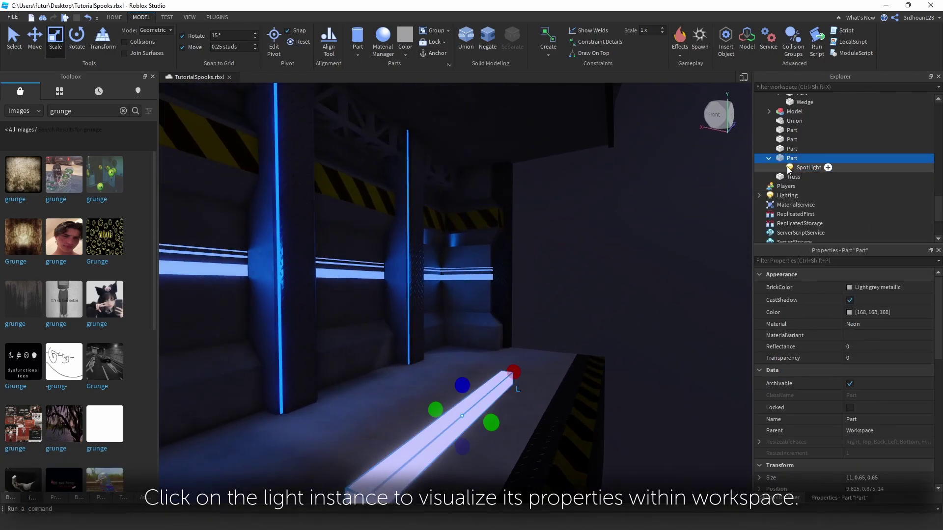
# Add a PointLight to the 11-stud block and set its range to 12.
pyautogui.click(802, 158)
pyautogui.write('light')
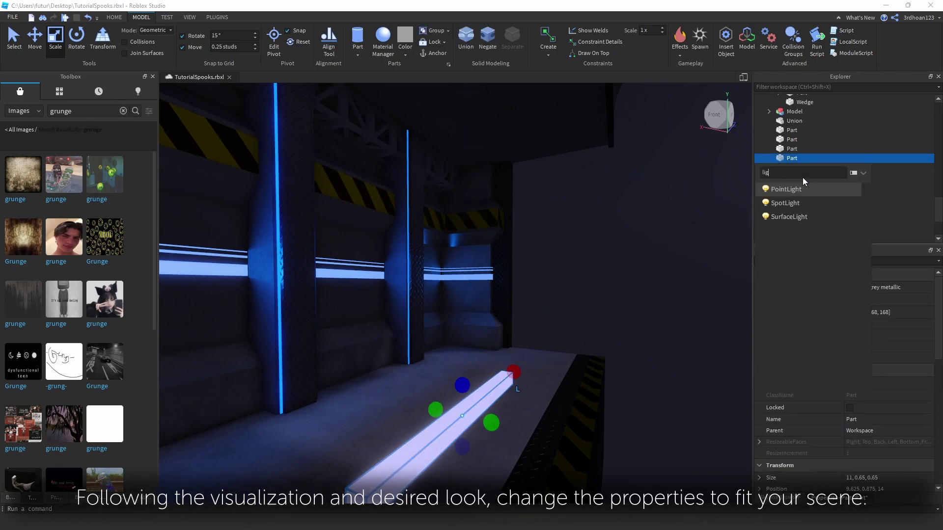
pyautogui.click(795, 196)
pyautogui.press('s')
pyautogui.moveTo(661, 235); pyautogui.dragTo(661, 234, button='right')
pyautogui.press('a')
pyautogui.press('d')
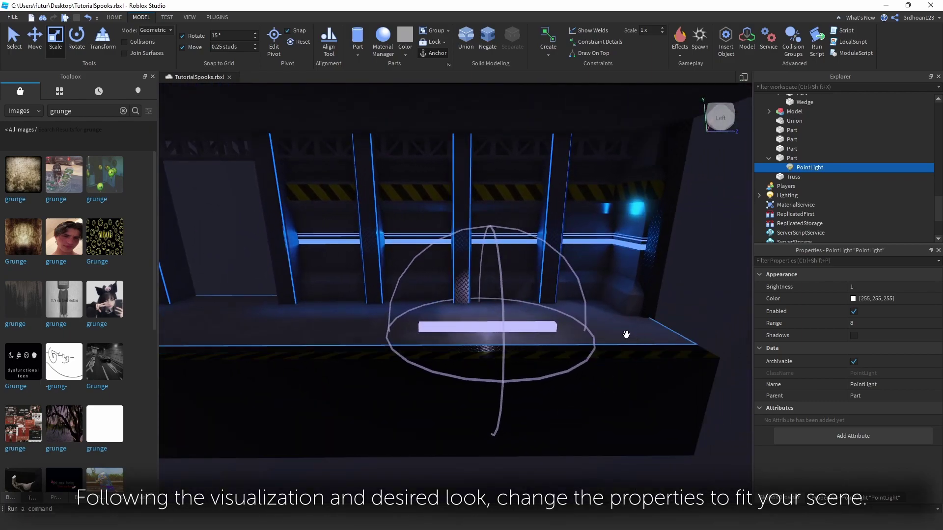
pyautogui.click(889, 323)
pyautogui.moveTo(891, 323); pyautogui.dragTo(895, 324)
# Darken the point light's color to 107, 107, 107 and set its brightness to 1.38.
pyautogui.click(852, 298)
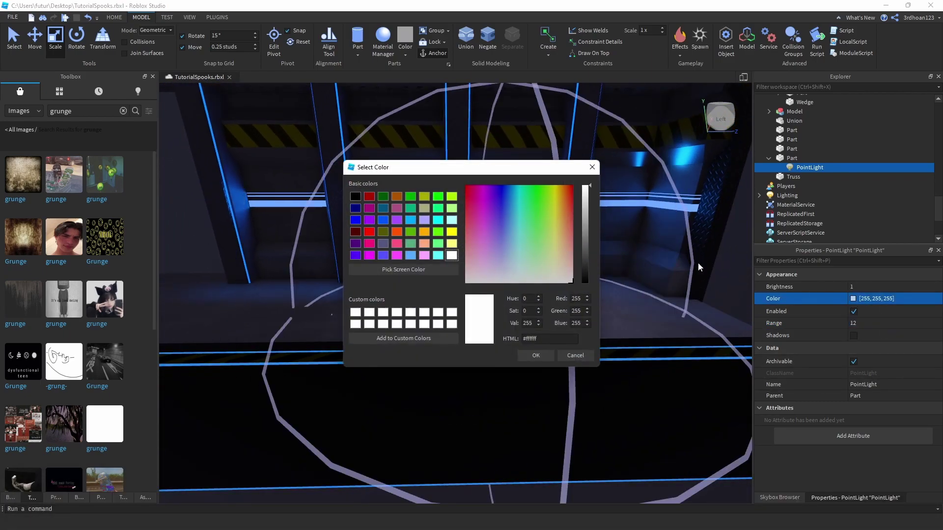
pyautogui.moveTo(585, 230); pyautogui.dragTo(585, 240)
pyautogui.moveTo(497, 171); pyautogui.dragTo(756, 195)
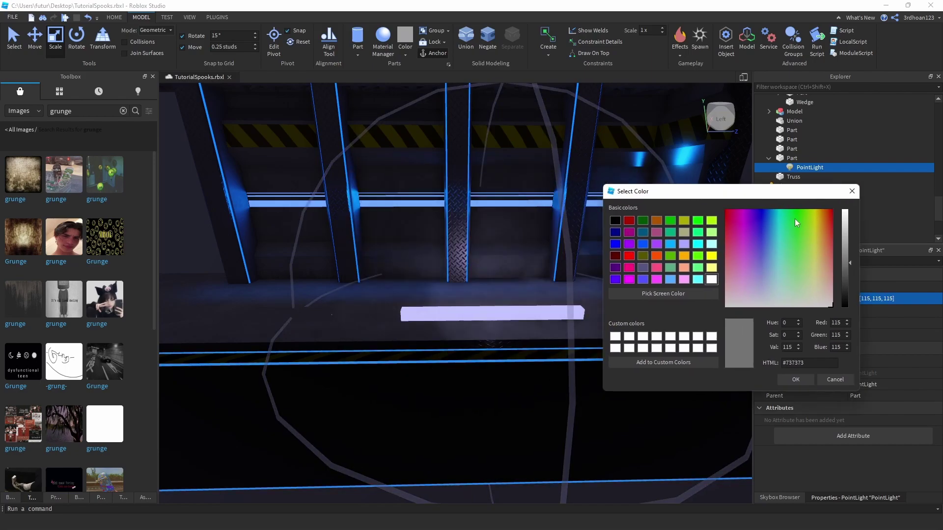
pyautogui.moveTo(846, 257); pyautogui.dragTo(884, 287)
pyautogui.click(796, 380)
pyautogui.click(886, 290)
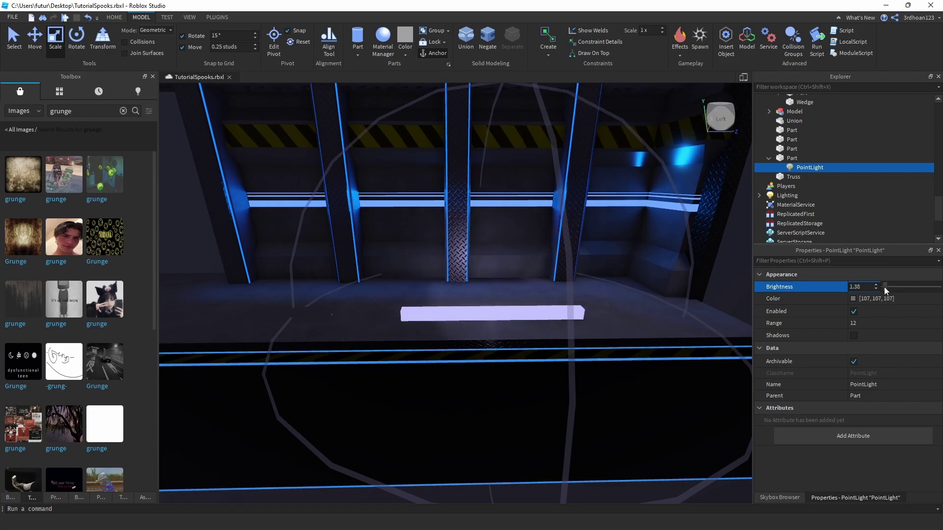
# Make the block that holds the point light invisible by setting its transparency to 1.
pyautogui.moveTo(522, 296); pyautogui.dragTo(530, 293, button='right')
pyautogui.press('a')
pyautogui.click(558, 237)
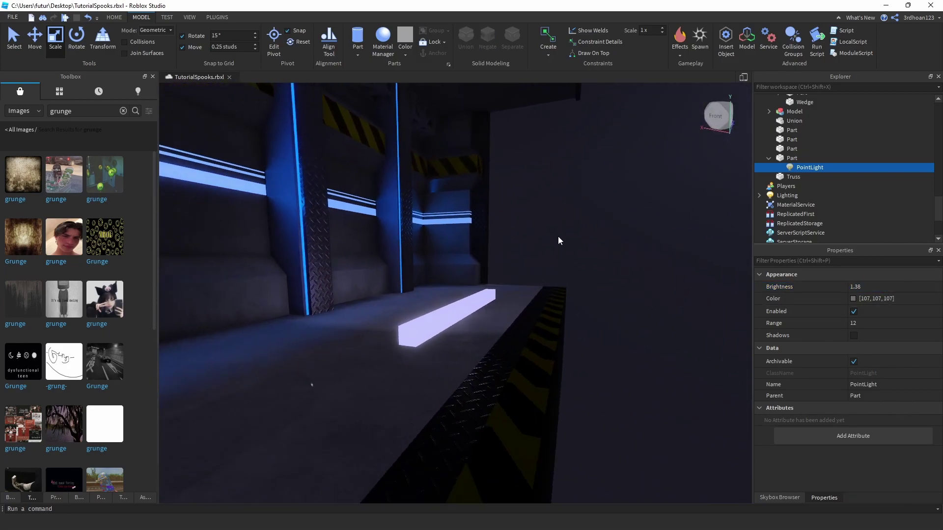
pyautogui.click(458, 311)
pyautogui.press('w')
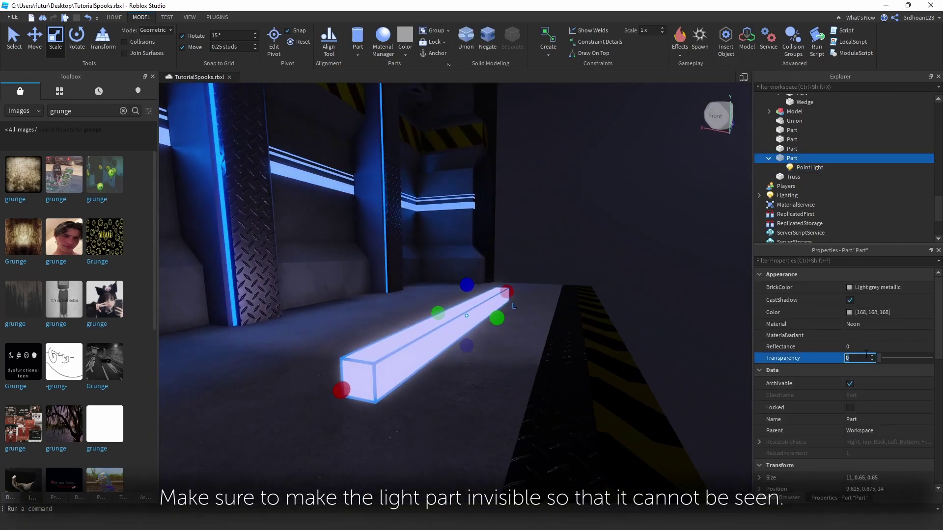
pyautogui.click(593, 256)
pyautogui.moveTo(594, 256); pyautogui.dragTo(582, 261, button='right')
pyautogui.press('d')
# Move the glass ball along the tube's axis to cover the rounded end of the lengthened neon light.
pyautogui.click(526, 299)
pyautogui.moveTo(525, 299); pyautogui.dragTo(520, 300, button='right')
pyautogui.press('s')
pyautogui.press('d')
pyautogui.hotkey('ctrl', '2')
pyautogui.moveTo(429, 294)
pyautogui.mouseDown()
pyautogui.moveTo(510, 303)
pyautogui.moveTo(434, 308)
pyautogui.mouseUp()
pyautogui.press('d')
pyautogui.press('w')
pyautogui.press('a')
pyautogui.moveTo(434, 308); pyautogui.dragTo(436, 307, button='right')
pyautogui.click(435, 236)
pyautogui.keyDown('alt'); pyautogui.click(430, 295); pyautogui.keyUp('alt')
pyautogui.moveTo(501, 316); pyautogui.dragTo(410, 315)
pyautogui.press('a')
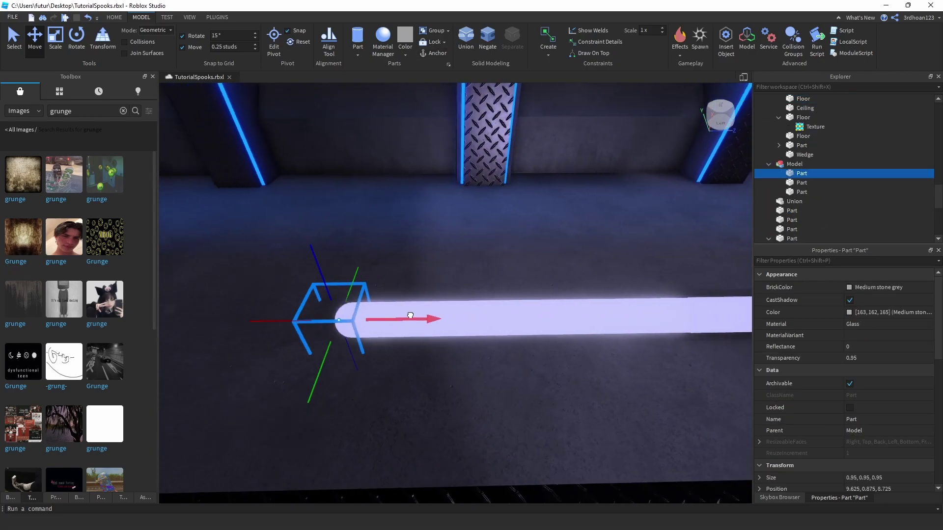
pyautogui.press('d')
# Lengthen the glass cylinder to 10 studs so it spans the tube up to the moved glass ball.
pyautogui.keyDown('alt'); pyautogui.click(462, 306); pyautogui.keyUp('alt')
pyautogui.press('a')
pyautogui.click(56, 40)
pyautogui.press('s')
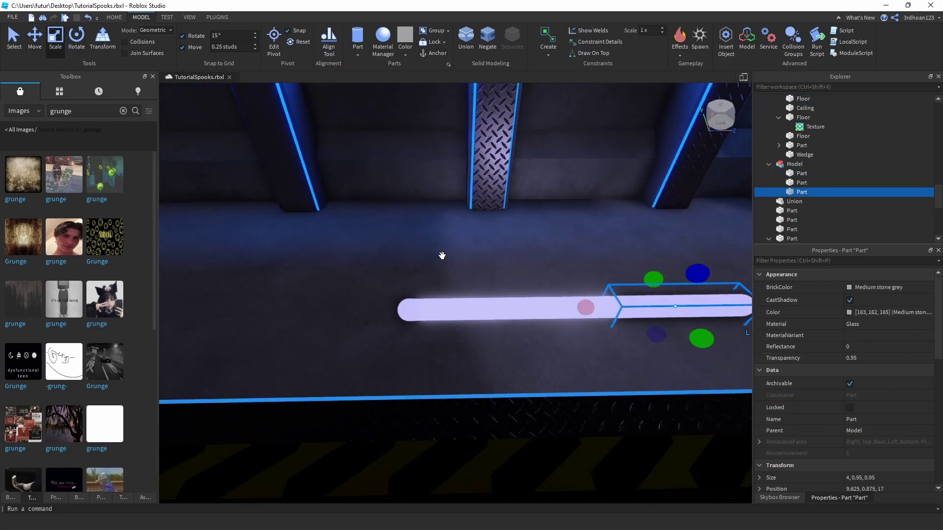
pyautogui.moveTo(579, 307); pyautogui.dragTo(379, 298)
pyautogui.press('a')
pyautogui.moveTo(472, 250); pyautogui.dragTo(526, 248, button='right')
pyautogui.click(479, 248)
pyautogui.click(526, 248)
# Slim the glass cylinder symmetrically in width and height using a 0.05-stud snap increment.
pyautogui.press('w')
pyautogui.moveTo(469, 307); pyautogui.dragTo(469, 314, button='right')
pyautogui.keyDown('alt'); pyautogui.click(472, 294); pyautogui.keyUp('alt')
pyautogui.press('w')
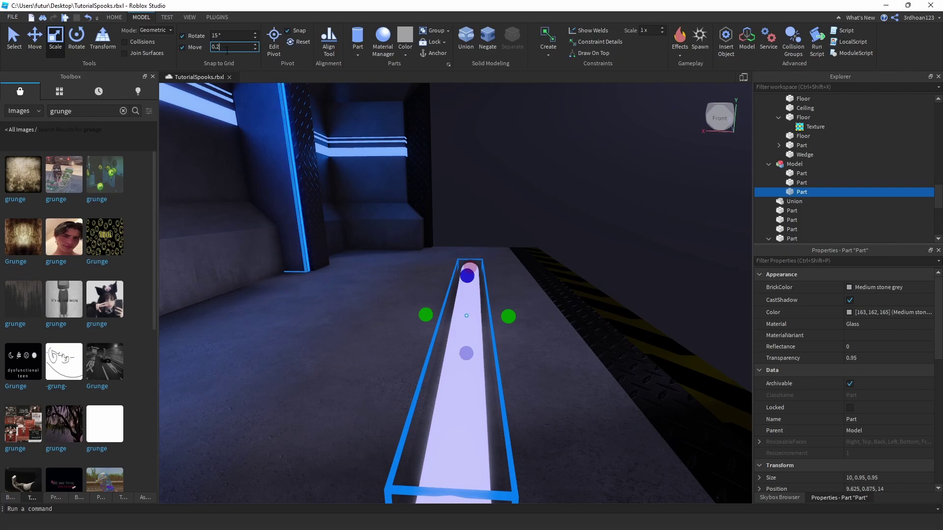
pyautogui.moveTo(385, 187); pyautogui.dragTo(388, 197, button='right')
pyautogui.press('e')
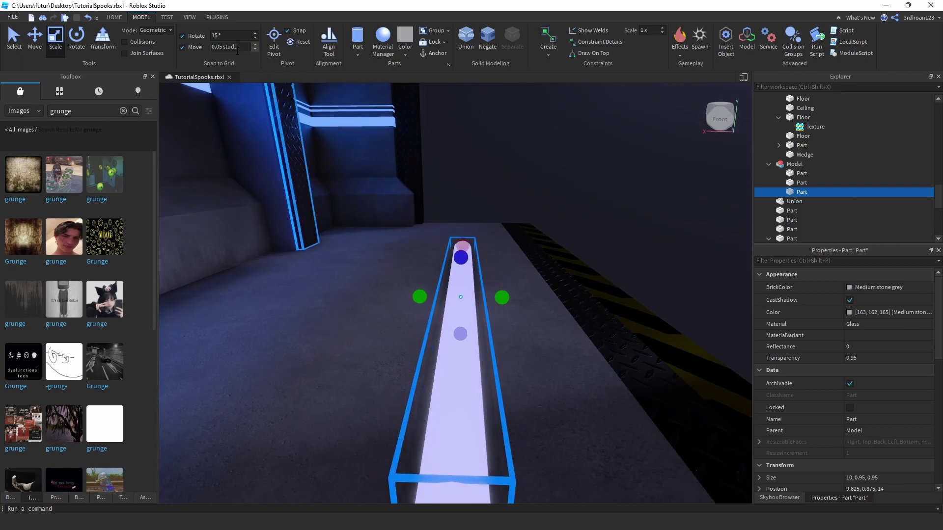
pyautogui.keyDown('ctrl'); pyautogui.moveTo(502, 297); pyautogui.dragTo(492, 298); pyautogui.keyUp('ctrl')
pyautogui.press('d')
pyautogui.moveTo(492, 298); pyautogui.dragTo(490, 294, button='right')
pyautogui.press('q')
pyautogui.keyDown('ctrl'); pyautogui.moveTo(471, 217); pyautogui.dragTo(473, 221); pyautogui.keyUp('ctrl')
pyautogui.click(523, 224)
pyautogui.moveTo(523, 224); pyautogui.dragTo(479, 225, button='right')
# Move the invisible point light block 5 studs sideways, away from the neon tube.
pyautogui.click(497, 232)
pyautogui.press('e')
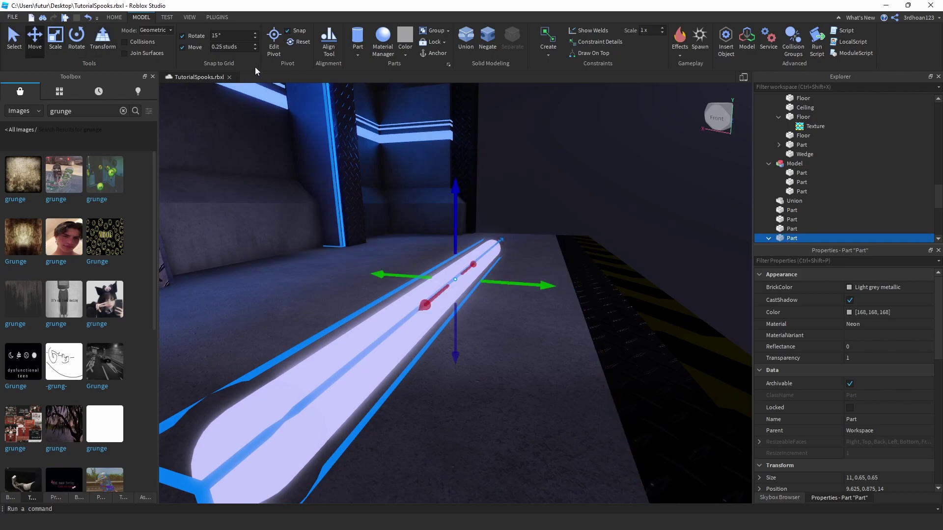
pyautogui.write('5')
pyautogui.moveTo(471, 235); pyautogui.dragTo(473, 238, button='right')
pyautogui.moveTo(504, 254); pyautogui.dragTo(609, 260)
pyautogui.moveTo(604, 260); pyautogui.dragTo(609, 261, button='right')
pyautogui.click(527, 183)
pyautogui.moveTo(527, 183); pyautogui.dragTo(524, 179, button='right')
# Thin the neon cylinder symmetrically to 0.15 studs in width and height, using a 0.25-stud snap increment.
pyautogui.click(499, 245)
pyautogui.moveTo(499, 244); pyautogui.dragTo(495, 243, button='right')
pyautogui.moveTo(303, 170); pyautogui.dragTo(303, 172, button='right')
pyautogui.click(58, 49)
pyautogui.click(231, 47)
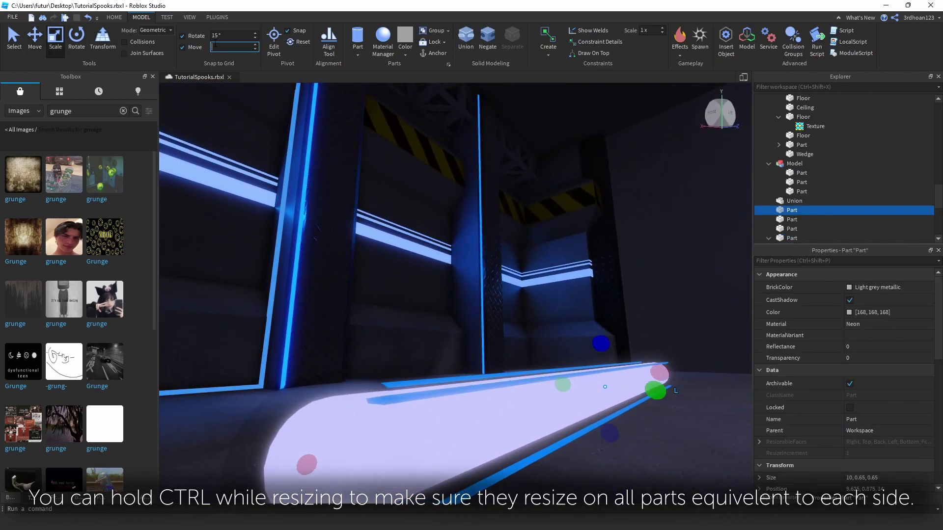
pyautogui.moveTo(491, 289); pyautogui.dragTo(511, 307, button='right')
pyautogui.keyDown('ctrl'); pyautogui.moveTo(592, 352); pyautogui.dragTo(575, 352); pyautogui.keyUp('ctrl')
pyautogui.keyDown('ctrl'); pyautogui.moveTo(549, 314); pyautogui.dragTo(550, 328); pyautogui.keyUp('ctrl')
pyautogui.moveTo(550, 305); pyautogui.dragTo(572, 320, button='right')
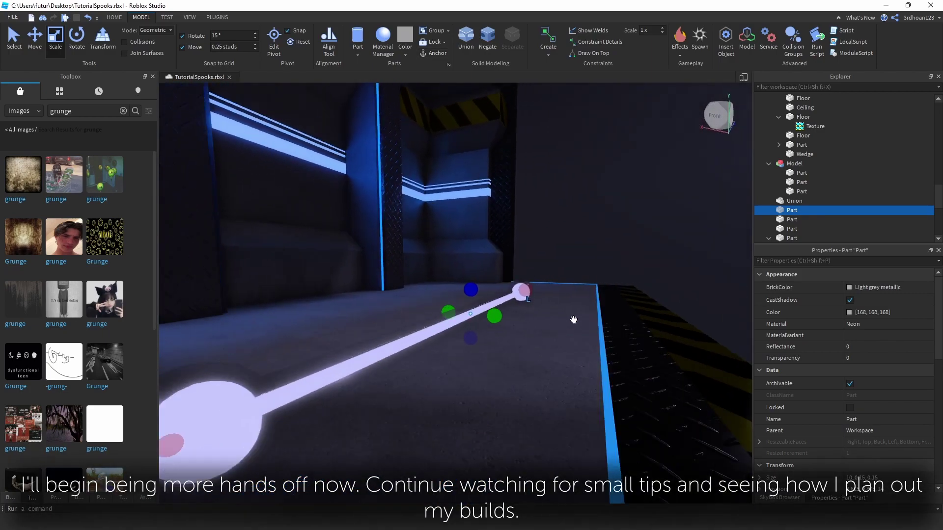
# Shrink the neon ball at one end of the tube evenly about its center to match the thin cylinder.
pyautogui.click(216, 47)
pyautogui.moveTo(491, 185); pyautogui.dragTo(445, 358, button='right')
pyautogui.click(649, 239)
pyautogui.keyDown('alt'); pyautogui.click(446, 358); pyautogui.keyUp('alt')
pyautogui.keyDown('ctrl'); pyautogui.keyDown('shift'); pyautogui.moveTo(467, 377); pyautogui.dragTo(443, 367); pyautogui.keyUp('shift'); pyautogui.keyUp('ctrl')
pyautogui.moveTo(443, 367); pyautogui.dragTo(588, 214, button='right')
pyautogui.click(589, 214)
pyautogui.click(405, 385)
pyautogui.keyDown('ctrl'); pyautogui.moveTo(450, 388); pyautogui.dragTo(429, 386); pyautogui.keyUp('ctrl')
# Shrink the neon ball at the tube's opposite end to 0.15 studs.
pyautogui.click(601, 210)
pyautogui.moveTo(600, 209); pyautogui.dragTo(600, 209, button='right')
pyautogui.click(505, 388)
pyautogui.keyDown('alt'); pyautogui.click(505, 389); pyautogui.keyUp('alt')
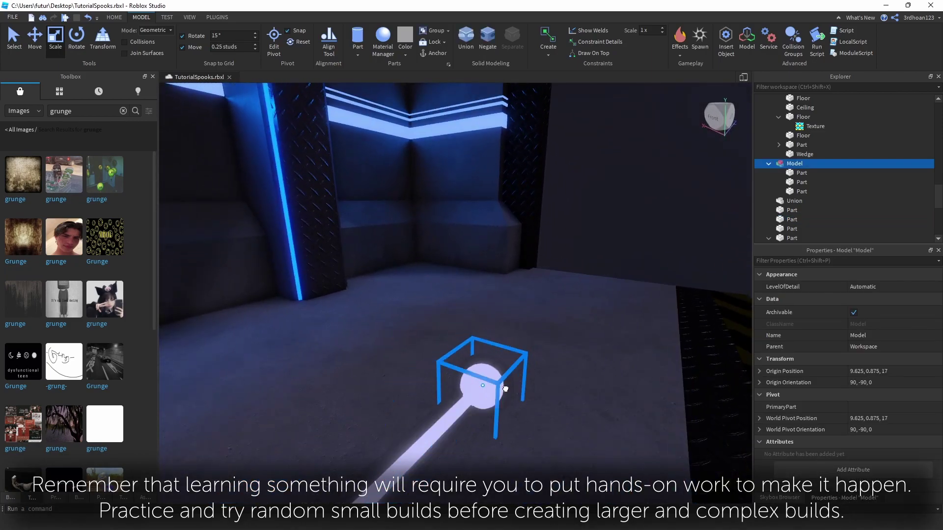
pyautogui.keyDown('alt'); pyautogui.click(505, 388); pyautogui.keyUp('alt')
pyautogui.click(482, 387)
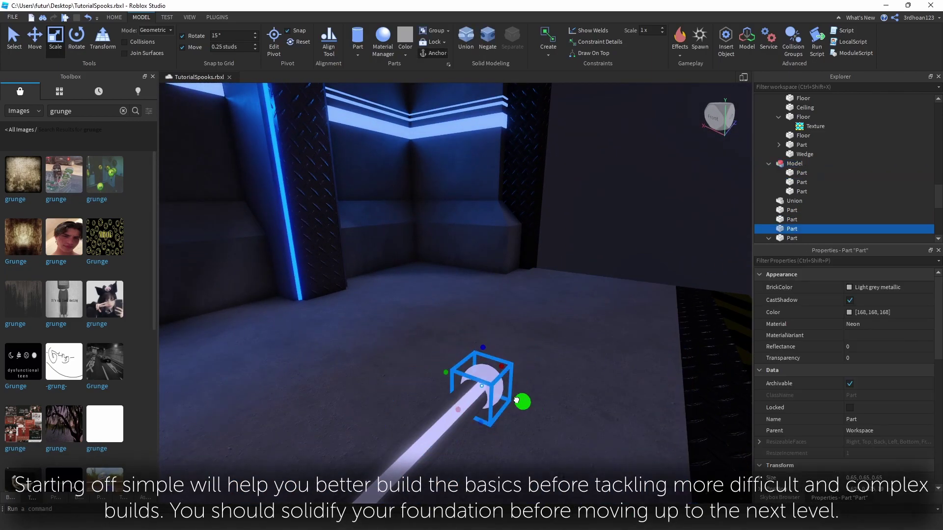
pyautogui.click(637, 232)
pyautogui.moveTo(637, 232); pyautogui.dragTo(635, 233, button='right')
# Set the movement snap to 5 studs and move the glass model 5 studs off the neon tube, toward the wall.
pyautogui.moveTo(489, 289); pyautogui.dragTo(498, 291, button='right')
pyautogui.click(498, 291)
pyautogui.click(35, 40)
pyautogui.moveTo(177, 132); pyautogui.dragTo(177, 132, button='right')
pyautogui.press('a')
pyautogui.click(226, 45)
pyautogui.write('0.25')
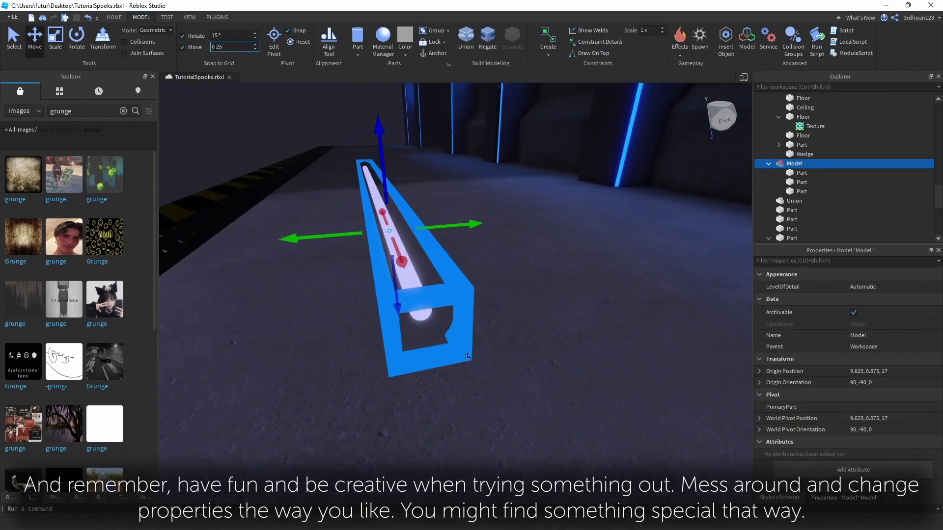
pyautogui.write('5')
pyautogui.moveTo(311, 97); pyautogui.dragTo(310, 97, button='right')
pyautogui.write('e5')
pyautogui.press('Return')
pyautogui.moveTo(460, 222); pyautogui.dragTo(460, 222, button='right')
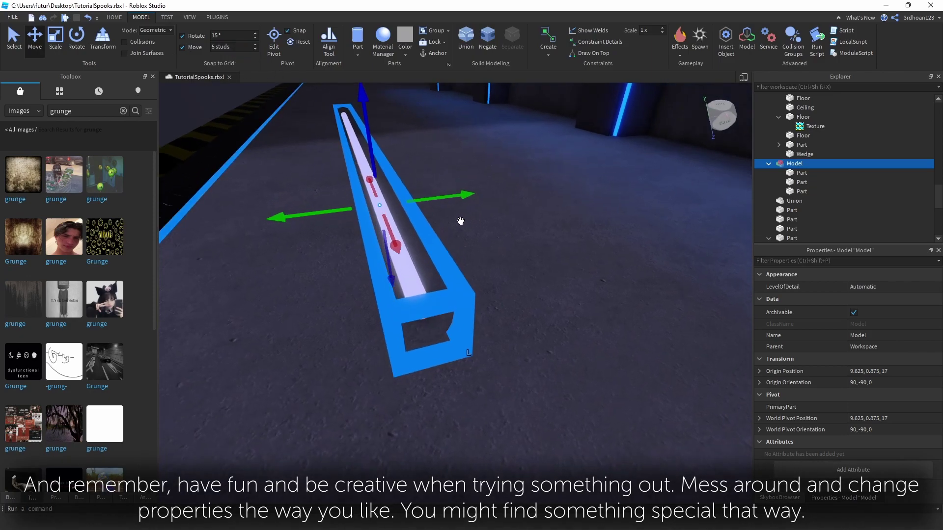
pyautogui.moveTo(557, 180); pyautogui.dragTo(628, 171)
# Thicken the thin neon cylinder slightly about its axis, using a 0.05-stud snap increment.
pyautogui.click(378, 200)
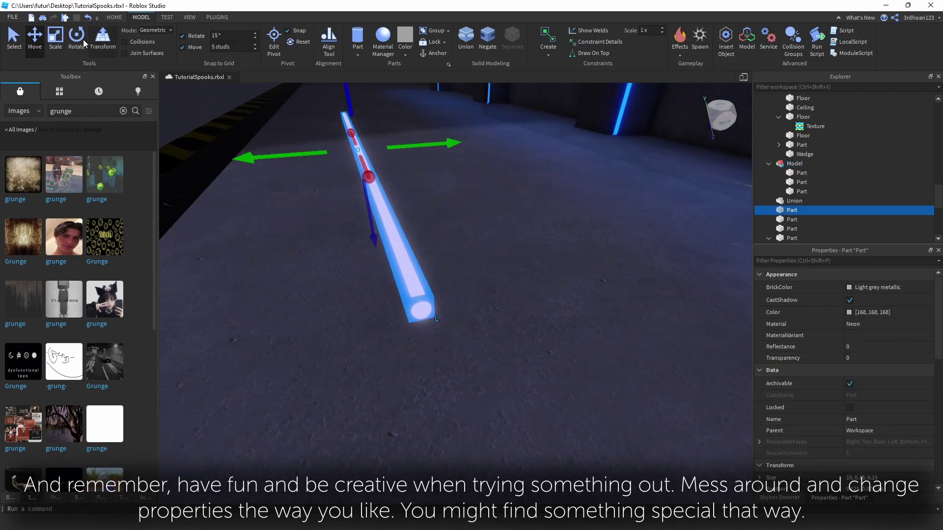
pyautogui.click(61, 48)
pyautogui.moveTo(461, 240); pyautogui.dragTo(460, 240, button='right')
pyautogui.press('w')
pyautogui.moveTo(440, 321); pyautogui.dragTo(460, 326)
pyautogui.moveTo(431, 323)
pyautogui.mouseDown()
pyautogui.moveTo(454, 329)
pyautogui.moveTo(441, 323)
pyautogui.mouseUp()
pyautogui.click(233, 42)
pyautogui.write('0.05')
pyautogui.press('Return')
pyautogui.keyDown('ctrl'); pyautogui.moveTo(391, 288); pyautogui.dragTo(390, 280); pyautogui.keyUp('ctrl')
pyautogui.press('s')
pyautogui.moveTo(390, 280); pyautogui.dragTo(376, 304, button='right')
# Enlarge the small neon balls at the tube's ends to match the cylinder's new thickness.
pyautogui.click(387, 286)
pyautogui.click(343, 255)
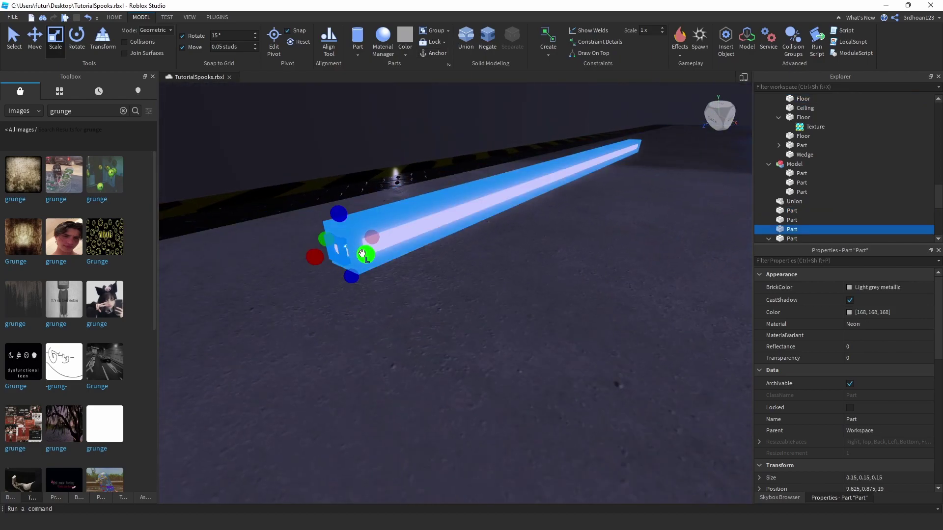
pyautogui.press('w')
pyautogui.moveTo(450, 259); pyautogui.dragTo(459, 310, button='right')
pyautogui.click(456, 306)
pyautogui.keyDown('ctrl'); pyautogui.moveTo(474, 303); pyautogui.dragTo(483, 301); pyautogui.keyUp('ctrl')
pyautogui.click(514, 205)
pyautogui.moveTo(514, 205); pyautogui.dragTo(501, 204, button='right')
# Move the glass model 5 studs back over the neon tube.
pyautogui.click(383, 225)
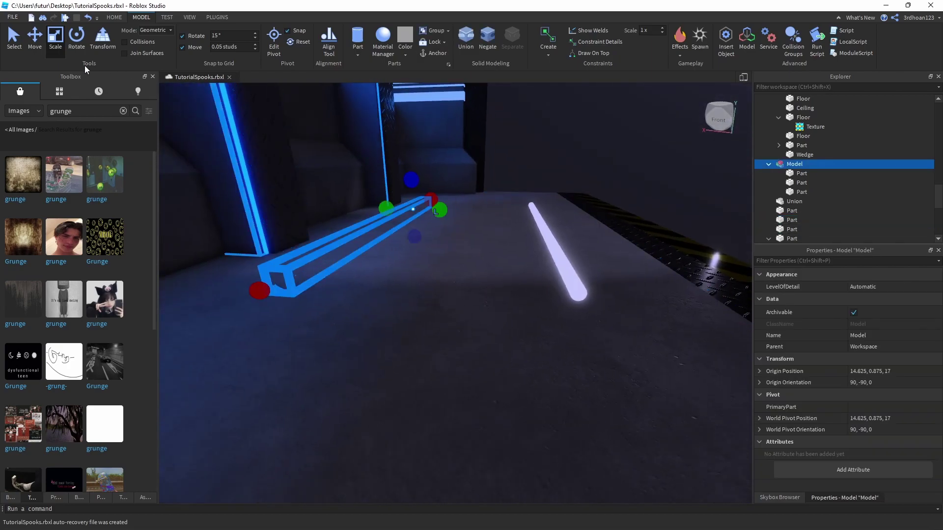
pyautogui.hotkey('ctrl', '2')
pyautogui.write('5')
pyautogui.moveTo(368, 189); pyautogui.dragTo(375, 201, button='right')
pyautogui.moveTo(394, 169); pyautogui.dragTo(515, 172)
pyautogui.moveTo(546, 128); pyautogui.dragTo(552, 120, button='right')
pyautogui.click(553, 122)
# Move the invisible point light block 5 studs back onto the neon tube.
pyautogui.moveTo(577, 189); pyautogui.dragTo(618, 193, button='right')
pyautogui.press('d')
pyautogui.moveTo(604, 142); pyautogui.dragTo(446, 280)
pyautogui.click(505, 213)
pyautogui.hotkey('ctrl', 'z')
pyautogui.press('a')
pyautogui.moveTo(480, 201); pyautogui.dragTo(414, 206)
pyautogui.click(563, 177)
pyautogui.moveTo(564, 176); pyautogui.dragTo(546, 173, button='right')
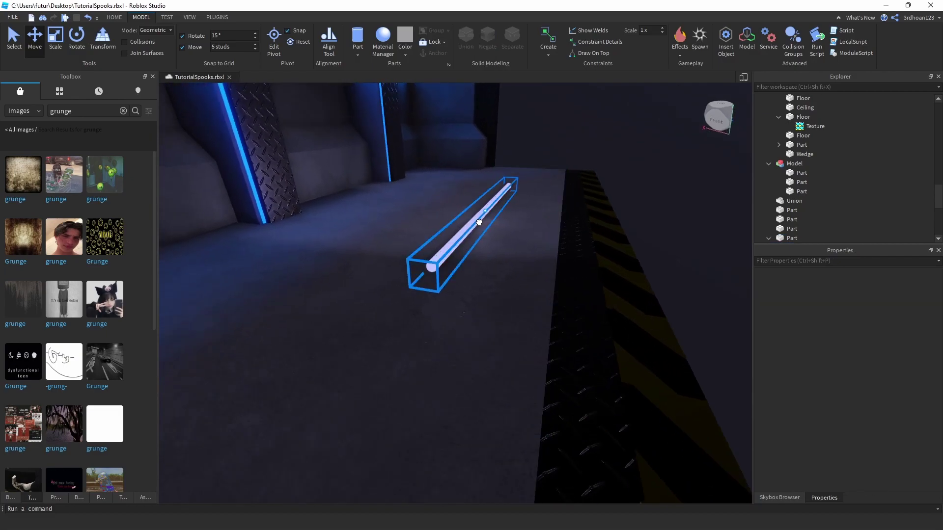
# Group the four loose neon tube and point light parts into a model named Ceiling Light.
pyautogui.click(478, 220)
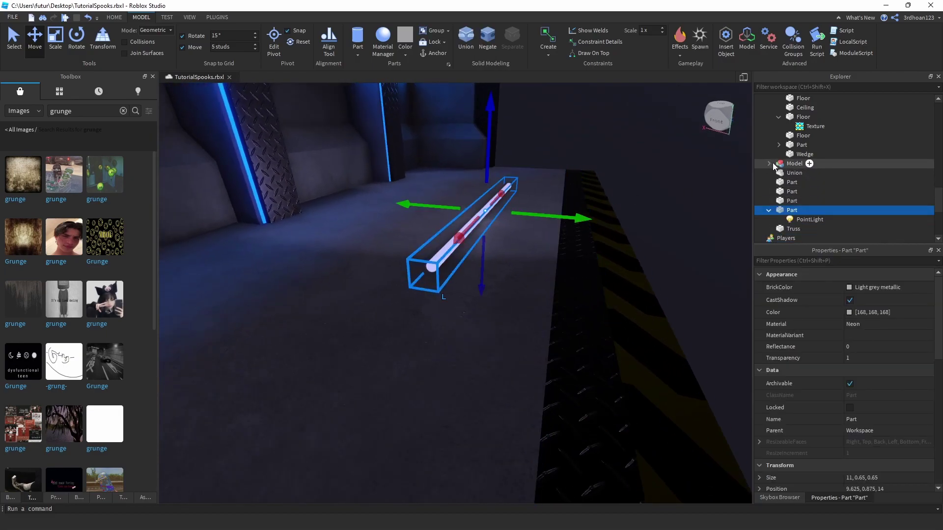
pyautogui.scroll(8, 779, 147)
pyautogui.click(798, 154)
pyautogui.click(788, 145)
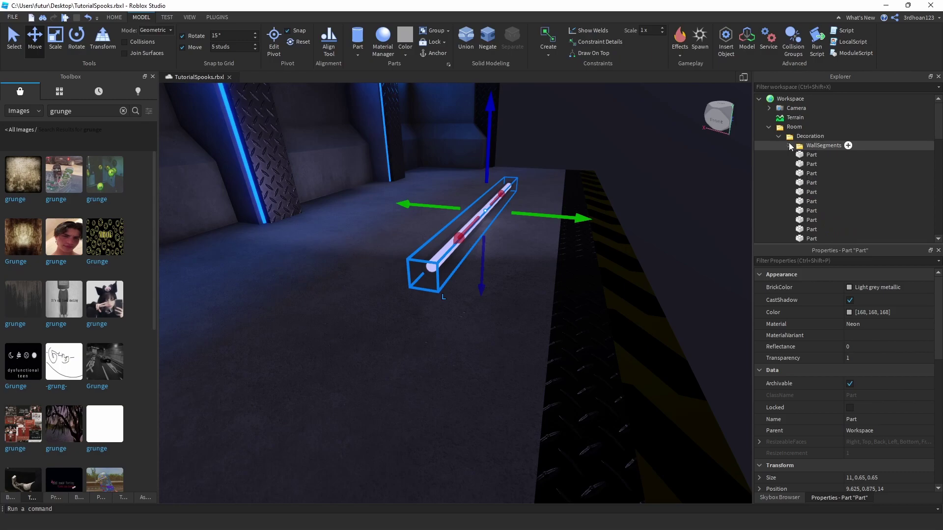
pyautogui.click(779, 137)
pyautogui.click(779, 174)
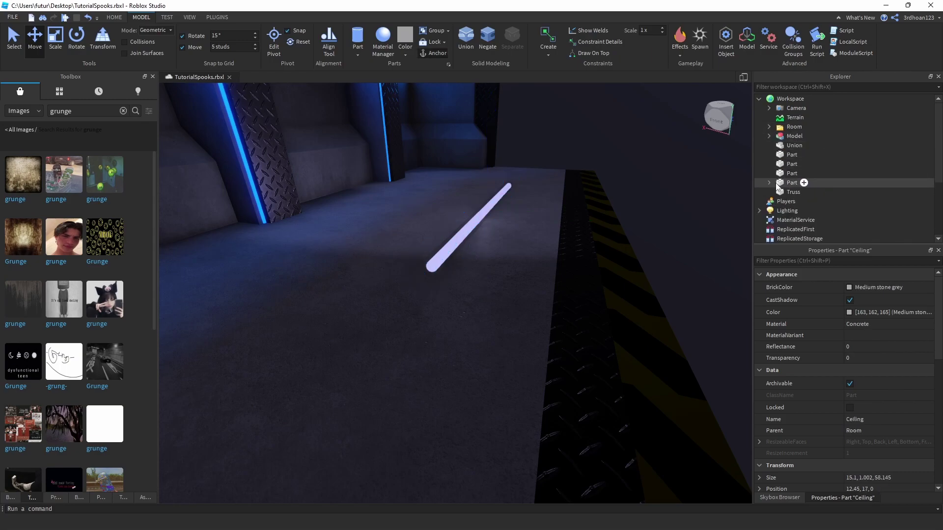
pyautogui.keyDown('ctrl'); pyautogui.click(782, 192); pyautogui.keyUp('ctrl')
pyautogui.keyDown('shift'); pyautogui.click(786, 176); pyautogui.keyUp('shift')
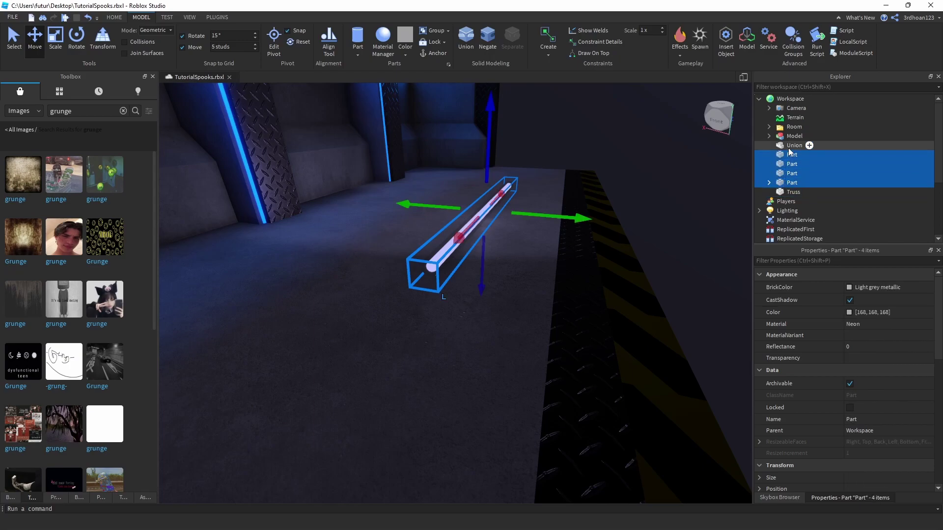
pyautogui.press('f')
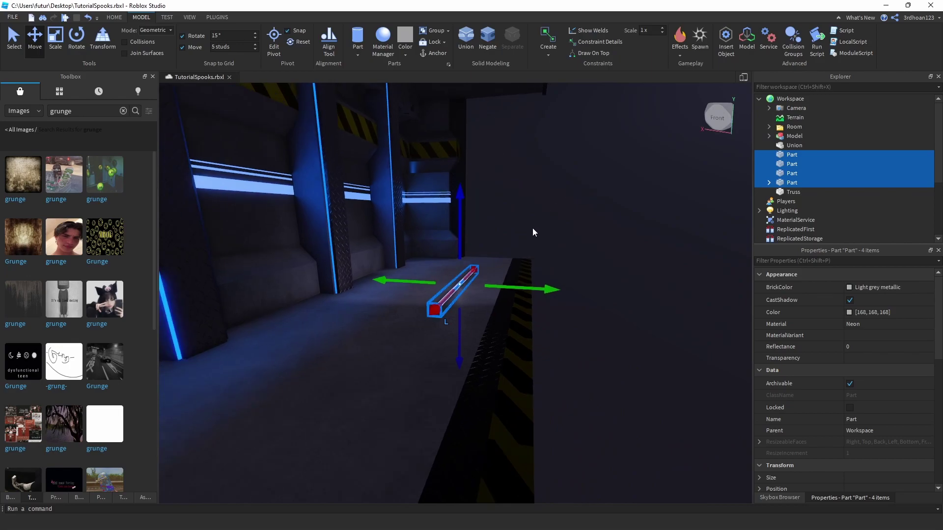
pyautogui.hotkey('ctrl', 'g')
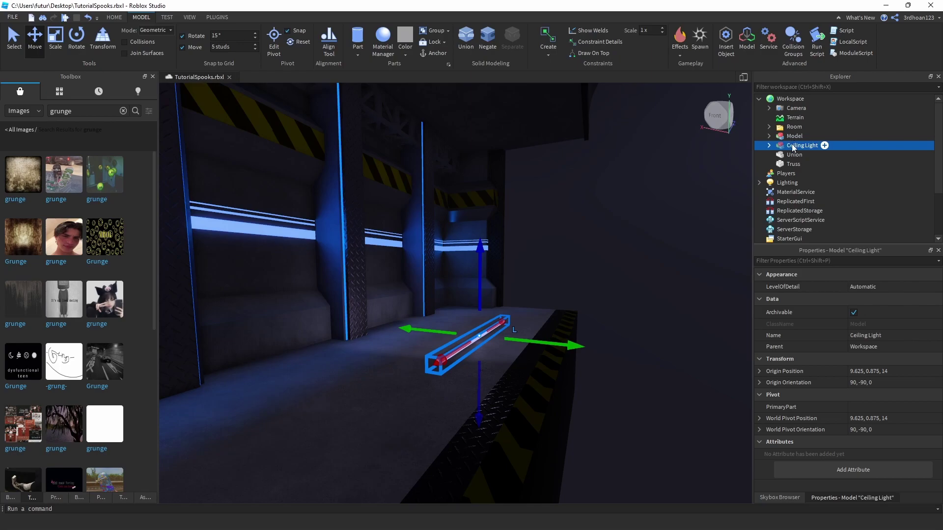
# Raise the Ceiling Light model 10 studs above the platform floor.
pyautogui.moveTo(480, 276); pyautogui.dragTo(499, 180)
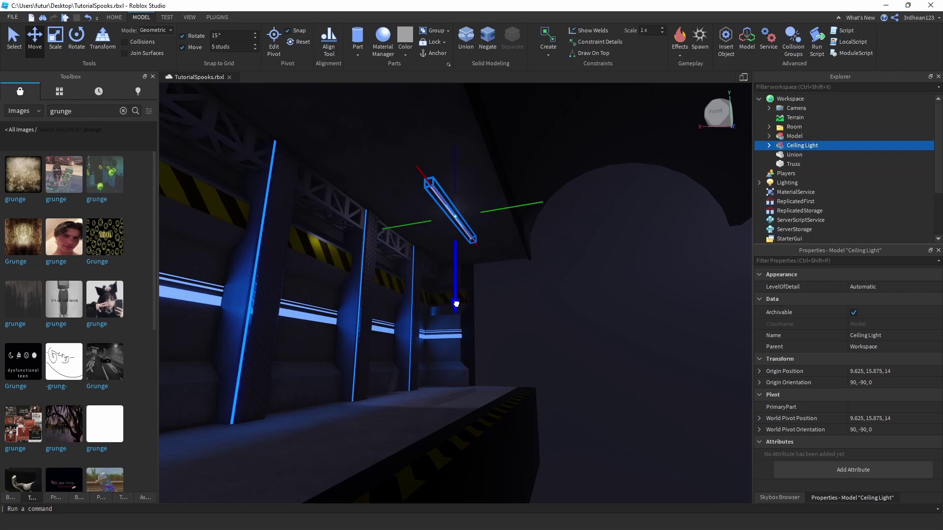
pyautogui.click(532, 308)
pyautogui.moveTo(532, 308); pyautogui.dragTo(532, 309, button='right')
pyautogui.press('s')
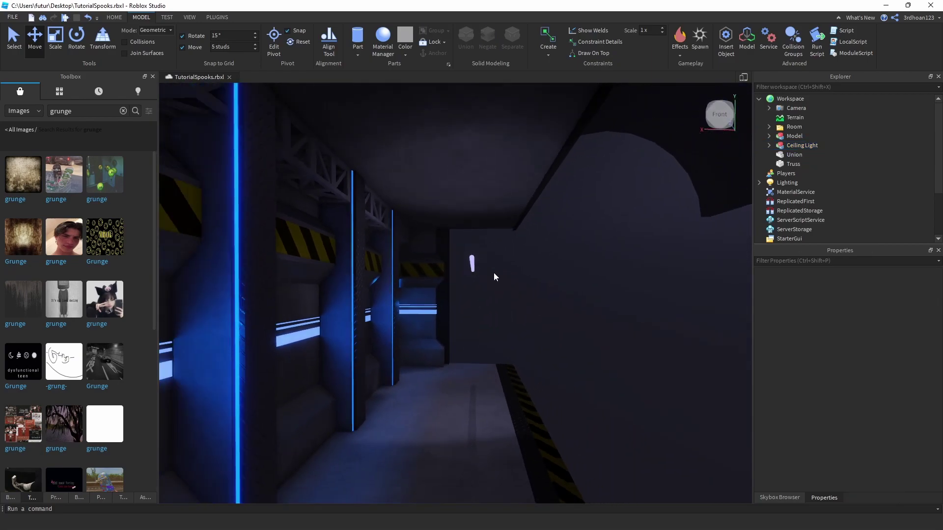
# Ungroup the glass model left on the floor and raise its parts 10 studs onto the neon tube.
pyautogui.press('w')
pyautogui.moveTo(482, 269); pyautogui.dragTo(482, 269, button='right')
pyautogui.click(480, 323)
pyautogui.moveTo(480, 323); pyautogui.dragTo(482, 323, button='right')
pyautogui.press('s')
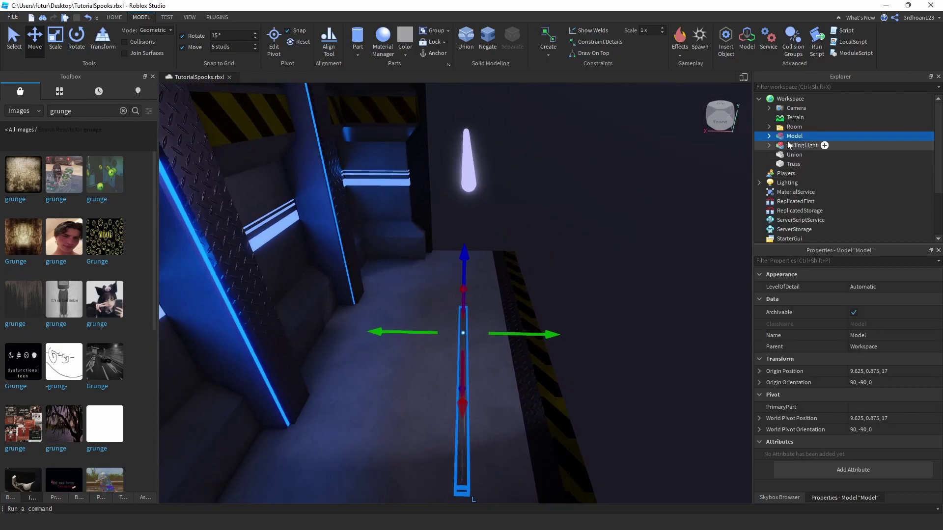
pyautogui.moveTo(539, 202); pyautogui.dragTo(539, 202, button='right')
pyautogui.hotkey('ctrl', 'u')
pyautogui.moveTo(514, 307); pyautogui.dragTo(513, 307, button='right')
pyautogui.moveTo(509, 317); pyautogui.dragTo(509, 317)
pyautogui.moveTo(509, 317); pyautogui.dragTo(509, 317, button='right')
pyautogui.press('s')
pyautogui.moveTo(509, 317); pyautogui.dragTo(518, 223)
pyautogui.press('w')
# Place the three glass parts inside the Ceiling Light model.
pyautogui.moveTo(803, 155); pyautogui.dragTo(798, 141)
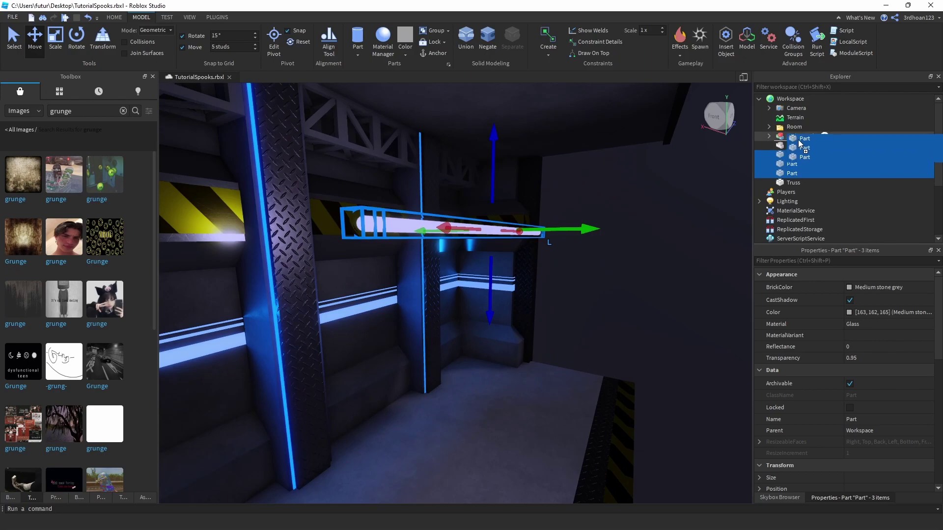
pyautogui.click(769, 137)
pyautogui.click(639, 204)
pyautogui.press('s')
pyautogui.moveTo(632, 210); pyautogui.dragTo(632, 209, button='right')
pyautogui.scroll(5, 466, 241)
# Duplicate the long glass cylinder in the Ceiling Light model and change the copy's shape to Block.
pyautogui.click(803, 136)
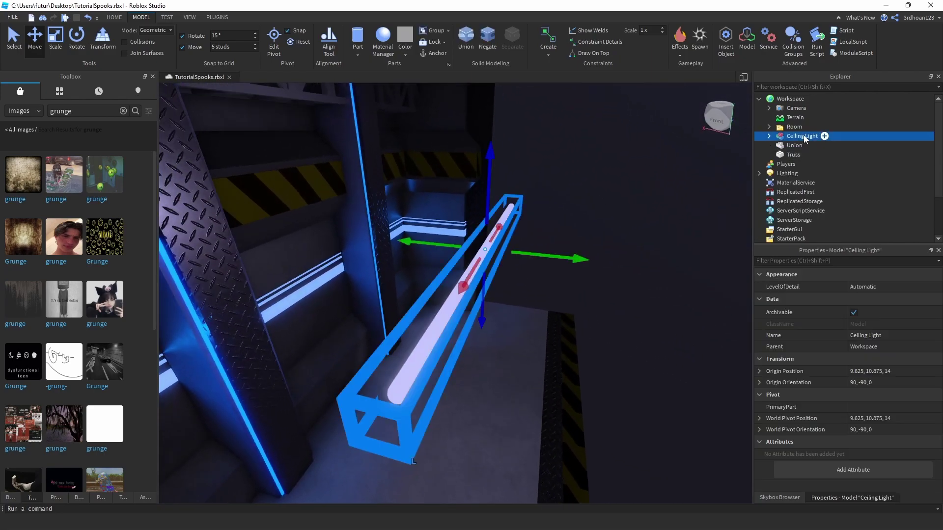
pyautogui.click(769, 136)
pyautogui.moveTo(689, 183); pyautogui.dragTo(618, 226, button='right')
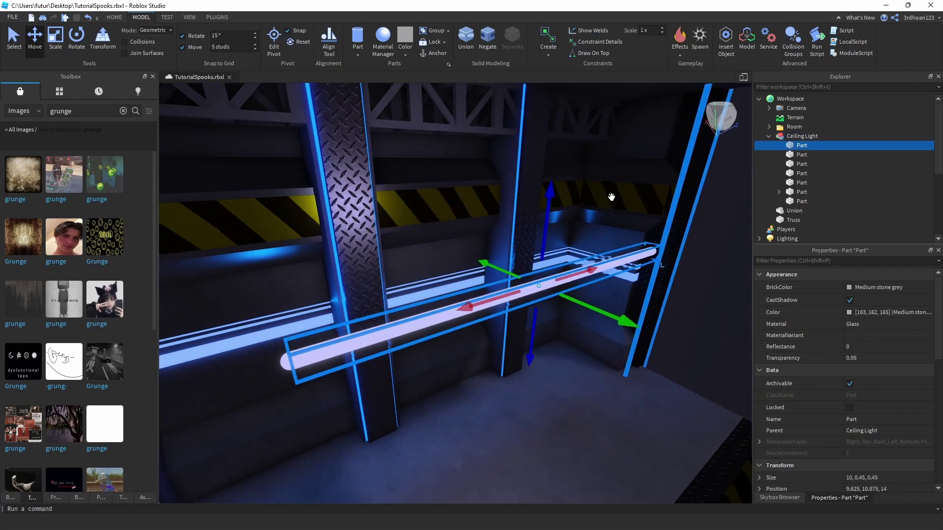
pyautogui.hotkey('ctrl', 'd')
pyautogui.scroll(-10, 867, 426)
pyautogui.click(868, 422)
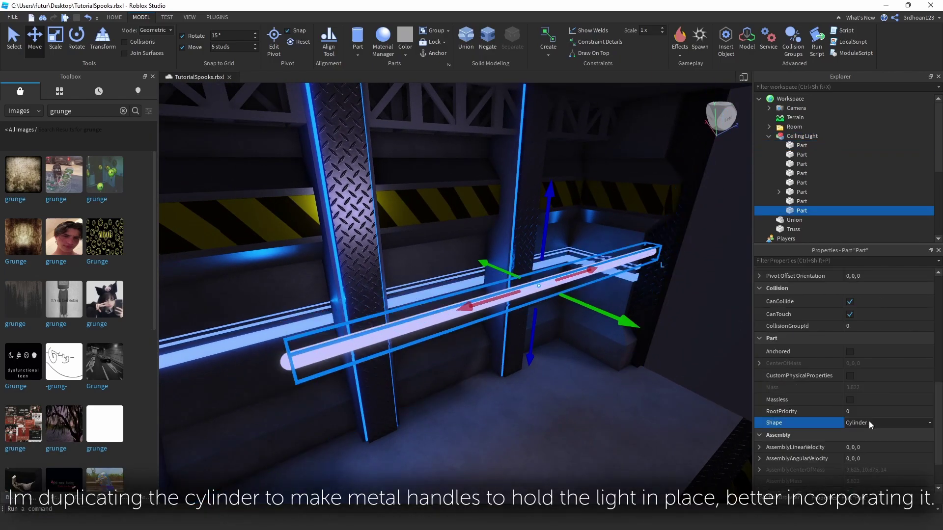
pyautogui.click(867, 439)
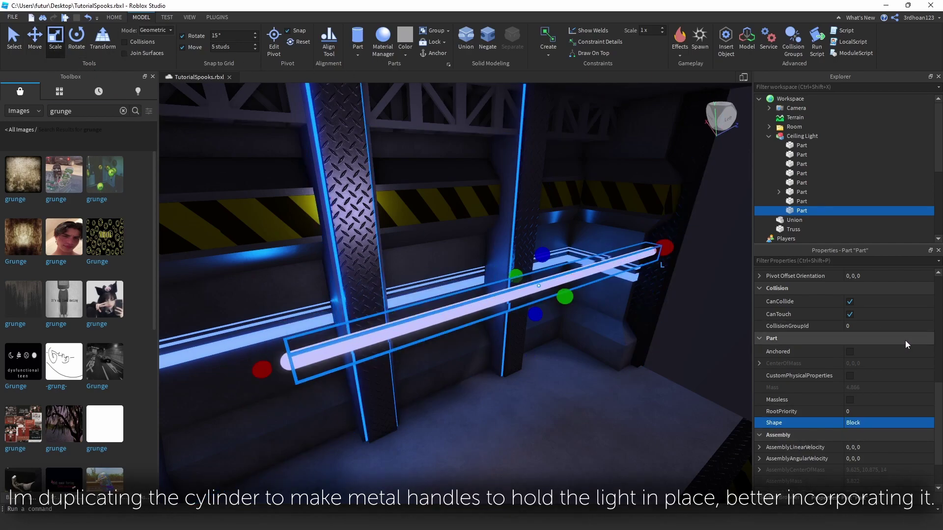
# Set the block's transparency to 0 and shorten it to 0.25 studs at one end of the tube.
pyautogui.scroll(10, 906, 342)
pyautogui.click(899, 360)
pyautogui.write('0')
pyautogui.press('Return')
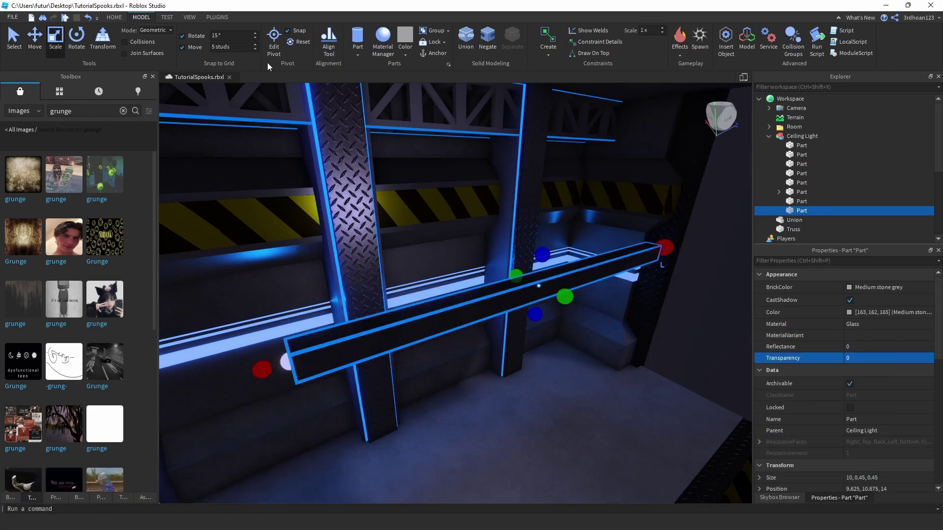
pyautogui.moveTo(675, 241); pyautogui.dragTo(314, 347)
pyautogui.moveTo(314, 347); pyautogui.dragTo(341, 181, button='right')
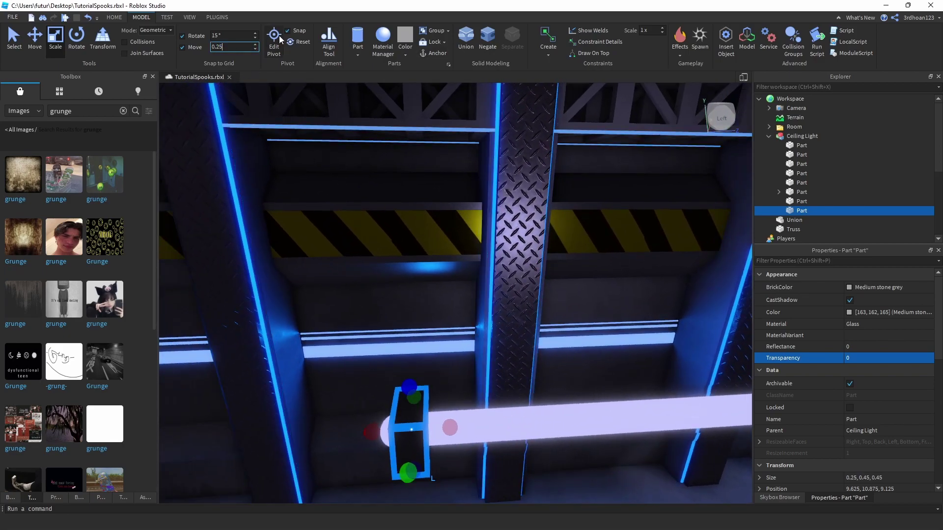
# Move the short block 2 studs inward along the tube with a 1-stud snap increment.
pyautogui.click(255, 45)
pyautogui.click(35, 43)
pyautogui.moveTo(467, 427); pyautogui.dragTo(586, 435)
pyautogui.press('s')
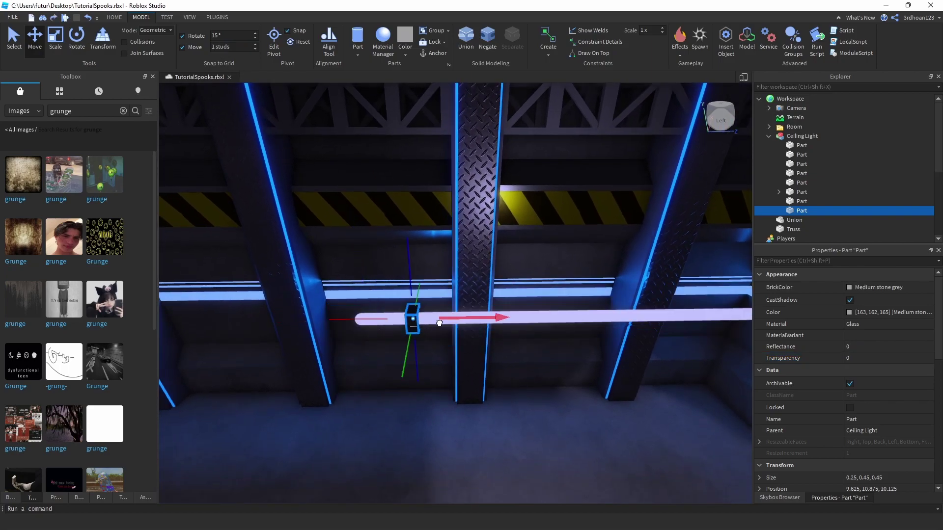
pyautogui.press('s')
pyautogui.moveTo(516, 331); pyautogui.dragTo(554, 321)
# Duplicate the short block and move the copy 6 studs along the tube toward its far end.
pyautogui.hotkey('ctrl', 'd')
pyautogui.press('d')
pyautogui.moveTo(533, 323); pyautogui.dragTo(488, 245, button='right')
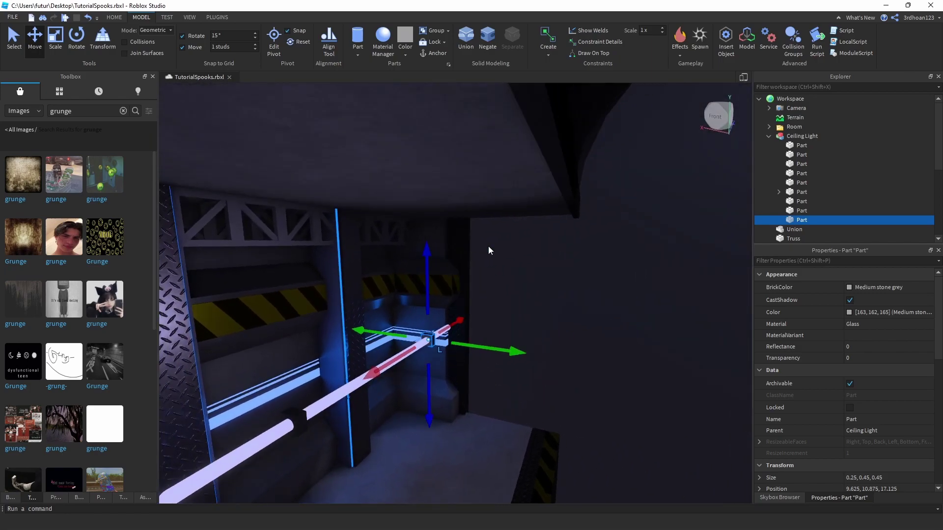
# Duplicate the near bracket block in place and change the copy's shape to Cylinder.
pyautogui.click(544, 263)
pyautogui.moveTo(544, 264); pyautogui.dragTo(543, 265, button='right')
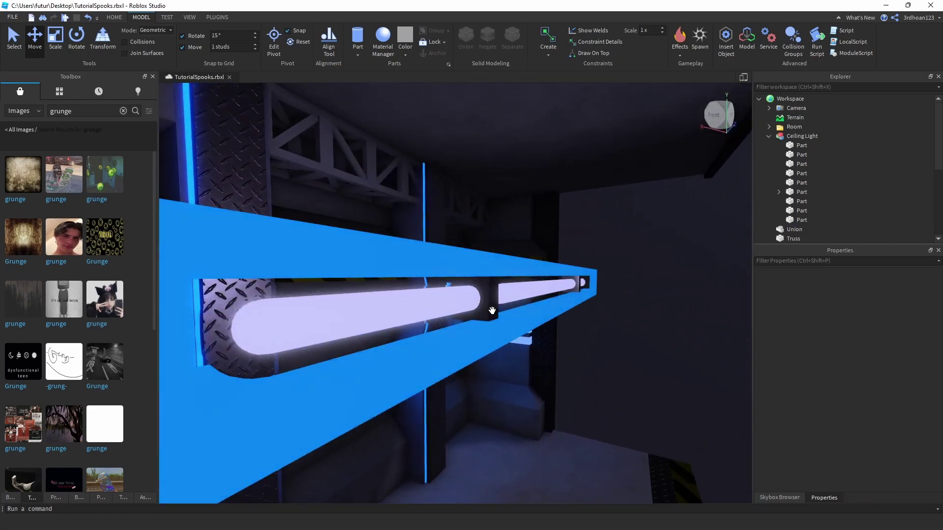
pyautogui.moveTo(492, 300); pyautogui.dragTo(493, 299, button='right')
pyautogui.moveTo(518, 251); pyautogui.dragTo(519, 249, button='right')
pyautogui.click(519, 249)
pyautogui.press('f')
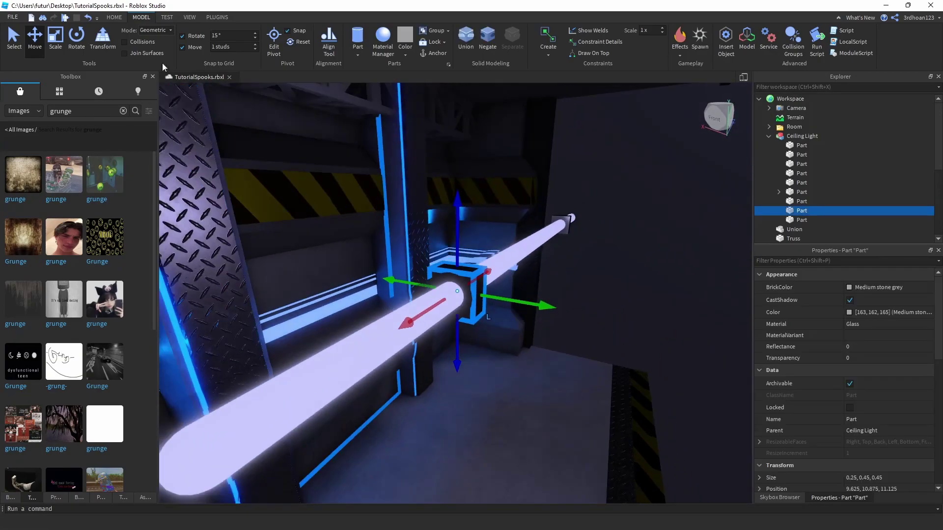
pyautogui.scroll(3, 874, 329)
pyautogui.scroll(-5, 866, 377)
pyautogui.doubleClick(867, 382)
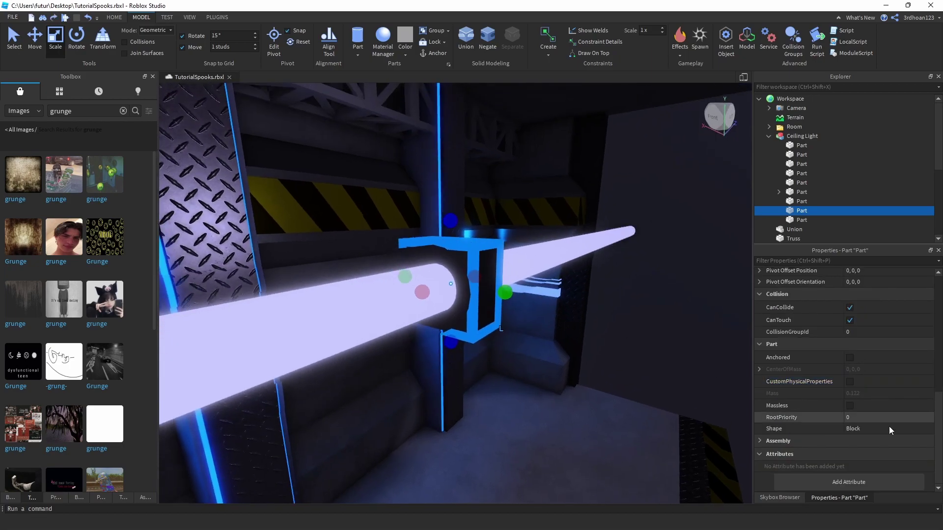
pyautogui.click(894, 431)
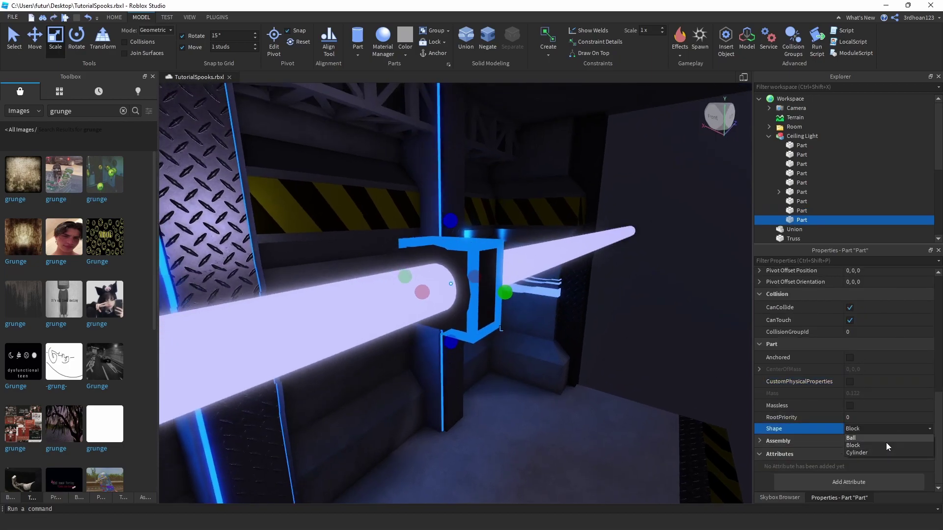
pyautogui.click(877, 453)
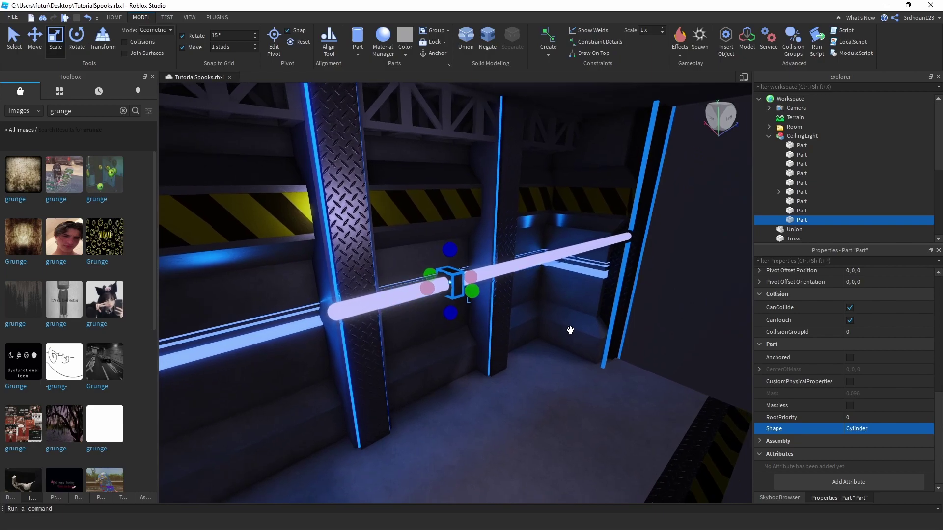
# Delete the original bracket block that surrounds the new cylindrical bracket on the tube.
pyautogui.press('w')
pyautogui.moveTo(569, 331); pyautogui.dragTo(570, 322, button='right')
pyautogui.scroll(-1, 570, 331)
pyautogui.click(574, 307)
pyautogui.scroll(1, 574, 308)
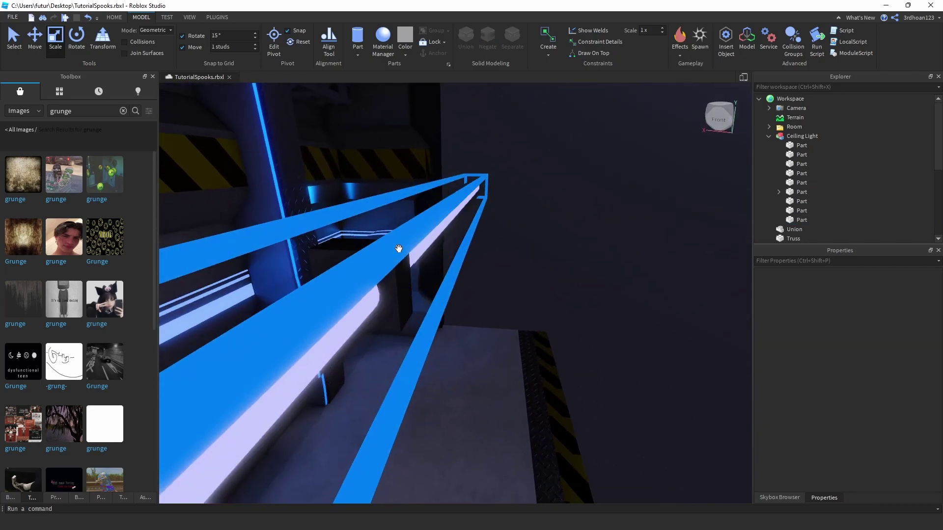
pyautogui.scroll(1, 398, 248)
pyautogui.moveTo(398, 248); pyautogui.dragTo(399, 248, button='right')
pyautogui.keyDown('alt'); pyautogui.click(396, 225); pyautogui.keyUp('alt')
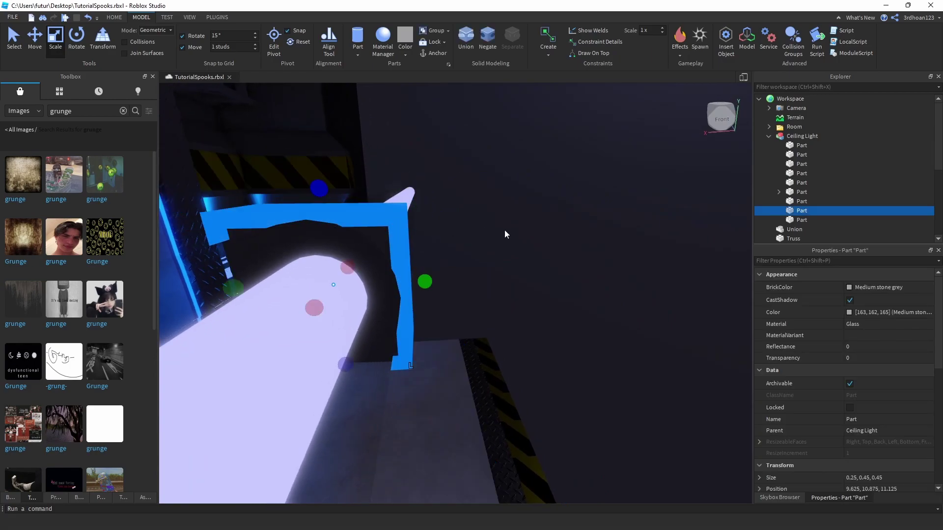
pyautogui.press('Delete')
# Duplicate the cylindrical bracket in place and narrow the copy to 0.15 studs along the tube, using a 0.05-stud snap increment.
pyautogui.keyDown('alt'); pyautogui.click(364, 233); pyautogui.keyUp('alt')
pyautogui.moveTo(340, 222)
pyautogui.mouseDown(button='right')
pyautogui.moveTo(362, 199)
pyautogui.moveTo(352, 216)
pyautogui.mouseUp(button='right')
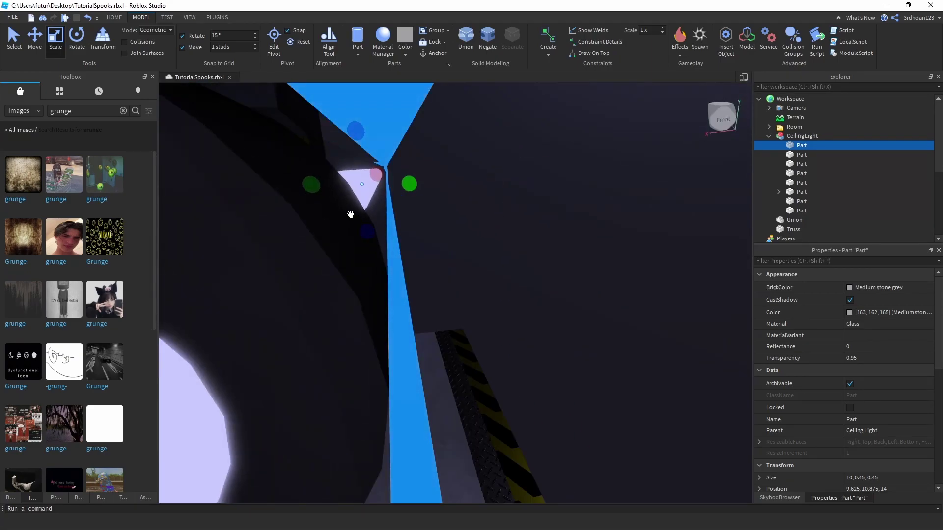
pyautogui.scroll(-1, 405, 230)
pyautogui.click(451, 232)
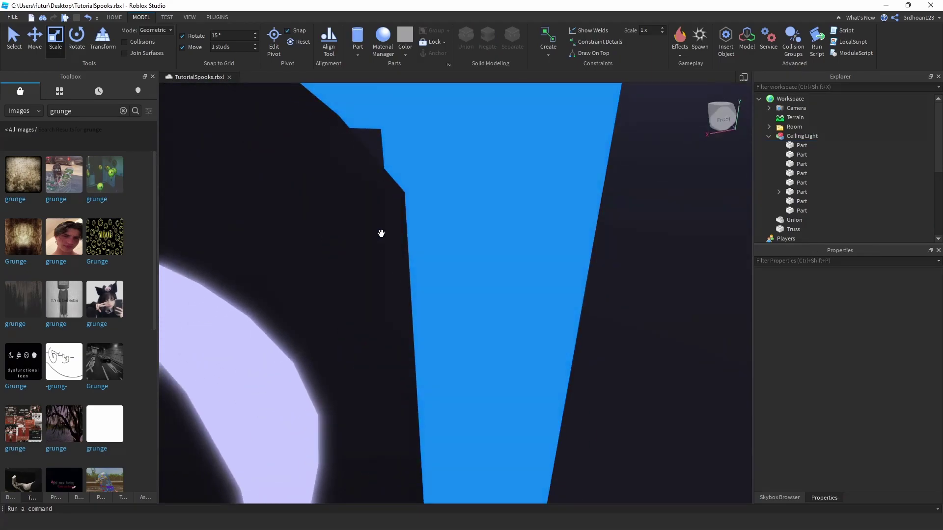
pyautogui.keyDown('alt'); pyautogui.click(381, 233); pyautogui.keyUp('alt')
pyautogui.scroll(-4, 381, 234)
pyautogui.moveTo(381, 234); pyautogui.dragTo(470, 248, button='right')
pyautogui.scroll(3, 475, 235)
pyautogui.hotkey('ctrl', 'd')
pyautogui.keyDown('ctrl'); pyautogui.moveTo(463, 256); pyautogui.dragTo(460, 256); pyautogui.keyUp('ctrl')
pyautogui.moveTo(459, 257); pyautogui.dragTo(457, 255, button='right')
pyautogui.moveTo(487, 292); pyautogui.dragTo(494, 273, button='right')
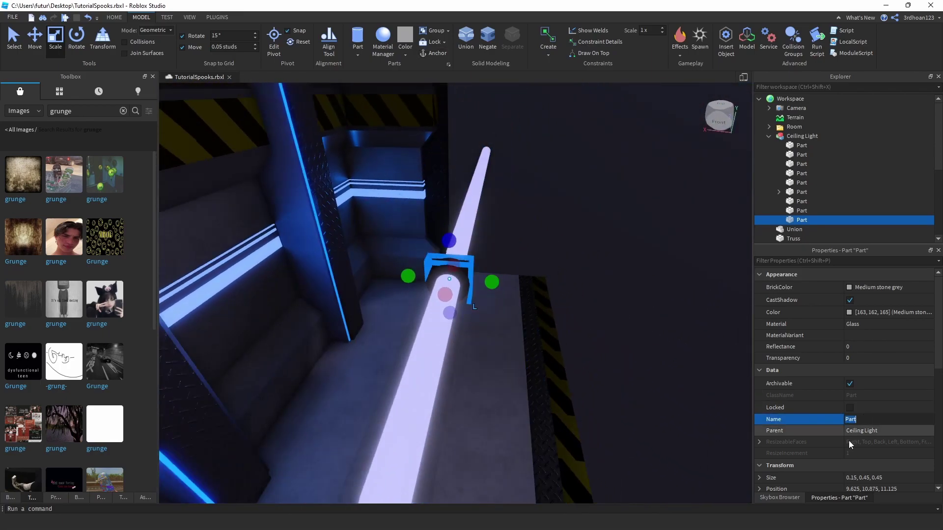
# Change the narrowed copy's shape to Block and anchor it.
pyautogui.scroll(-5, 844, 422)
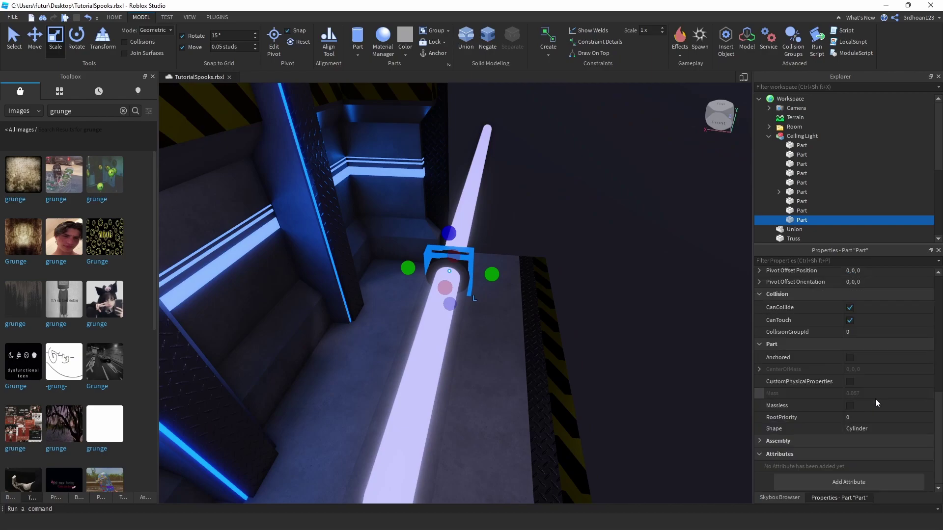
pyautogui.click(873, 429)
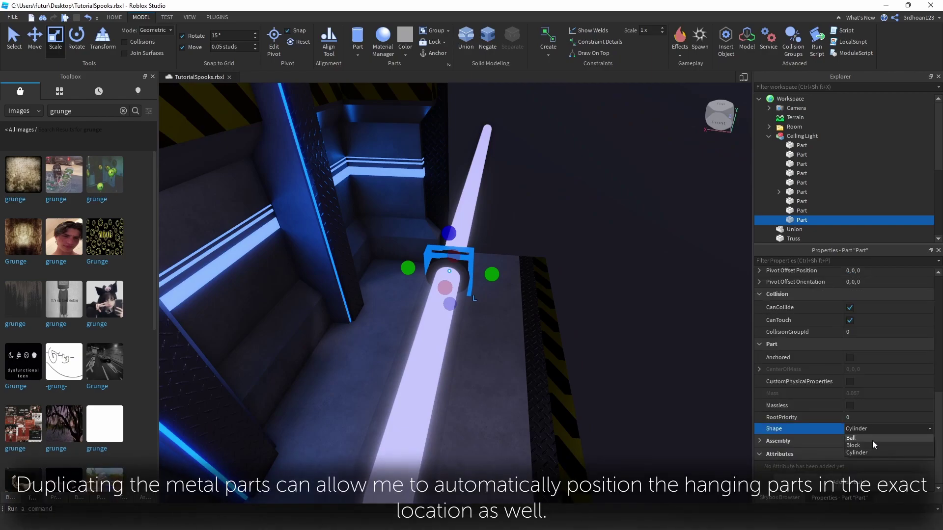
pyautogui.click(872, 445)
pyautogui.click(849, 357)
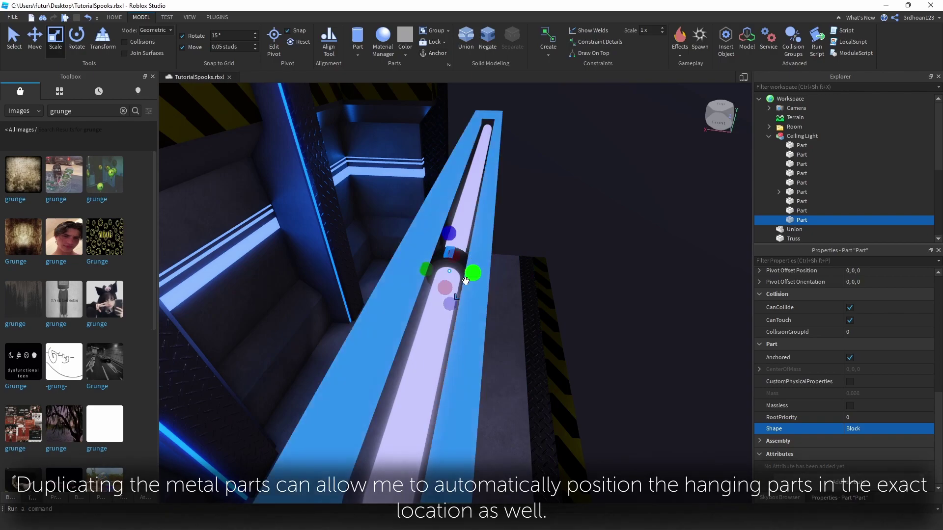
# Slim the anchored block into a thin rod and stretch it upward from the bracket to the ceiling.
pyautogui.moveTo(486, 285); pyautogui.dragTo(511, 297, button='right')
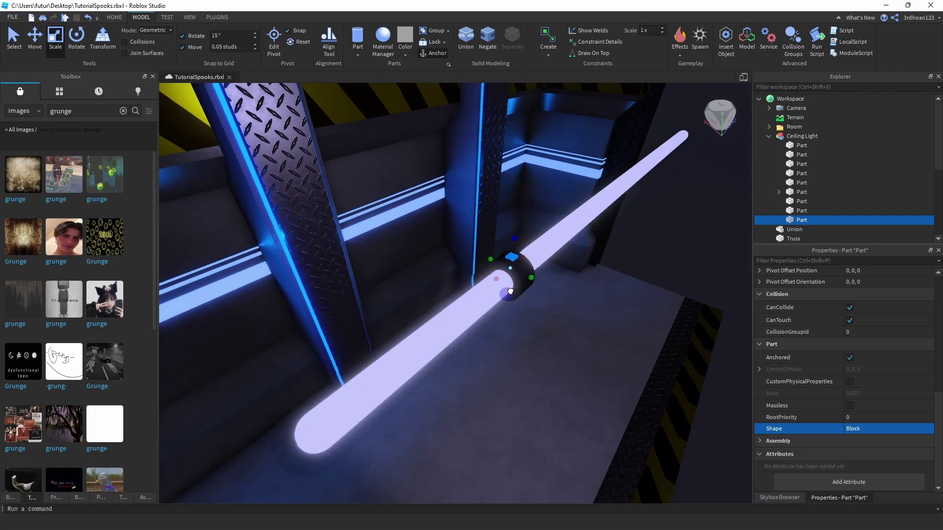
pyautogui.moveTo(509, 265); pyautogui.dragTo(503, 137, button='right')
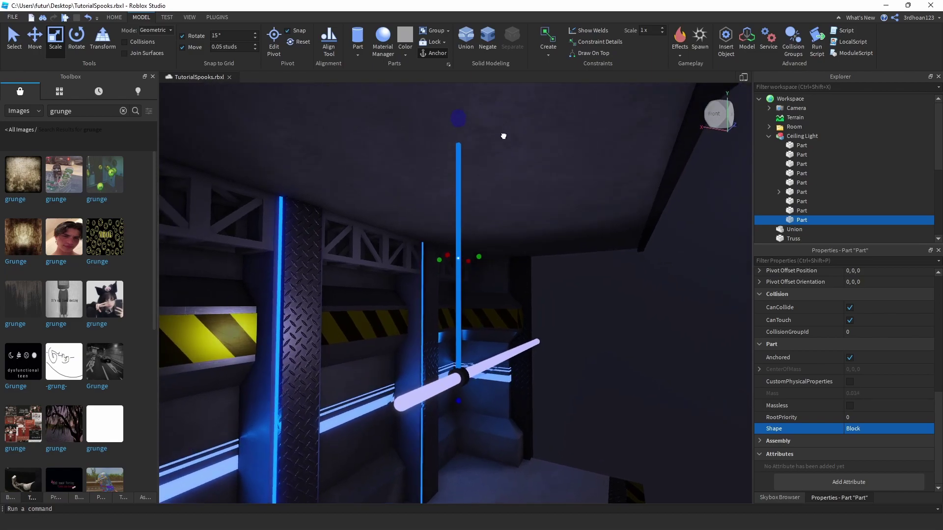
pyautogui.click(567, 311)
# Set the material of the cylindrical bracket and its hanging rod to Metal.
pyautogui.moveTo(567, 310); pyautogui.dragTo(564, 312, button='right')
pyautogui.press('w')
pyautogui.moveTo(354, 377); pyautogui.dragTo(320, 383, button='right')
pyautogui.moveTo(481, 293); pyautogui.dragTo(482, 294, button='right')
pyautogui.press('w')
pyautogui.press('s')
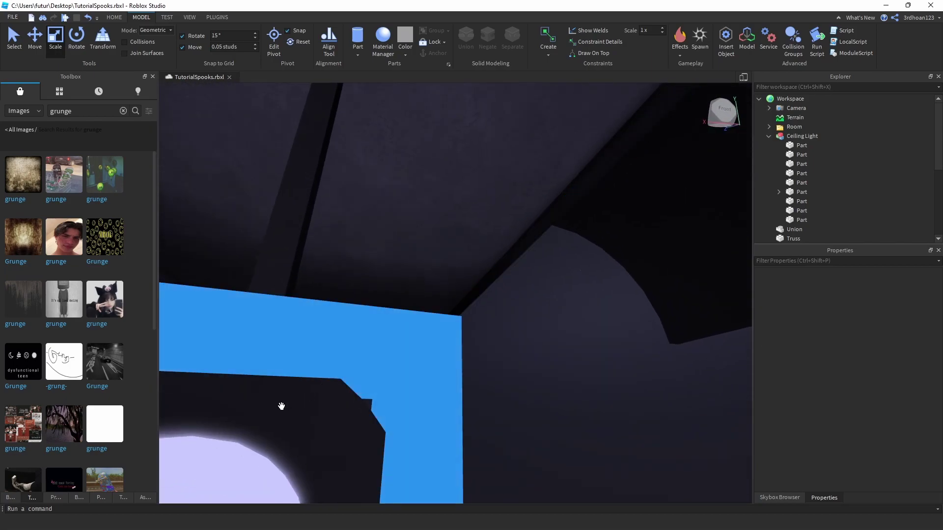
pyautogui.click(283, 405)
pyautogui.keyDown('shift'); pyautogui.click(287, 298); pyautogui.keyUp('shift')
pyautogui.click(378, 55)
pyautogui.click(343, 92)
pyautogui.write('neon')
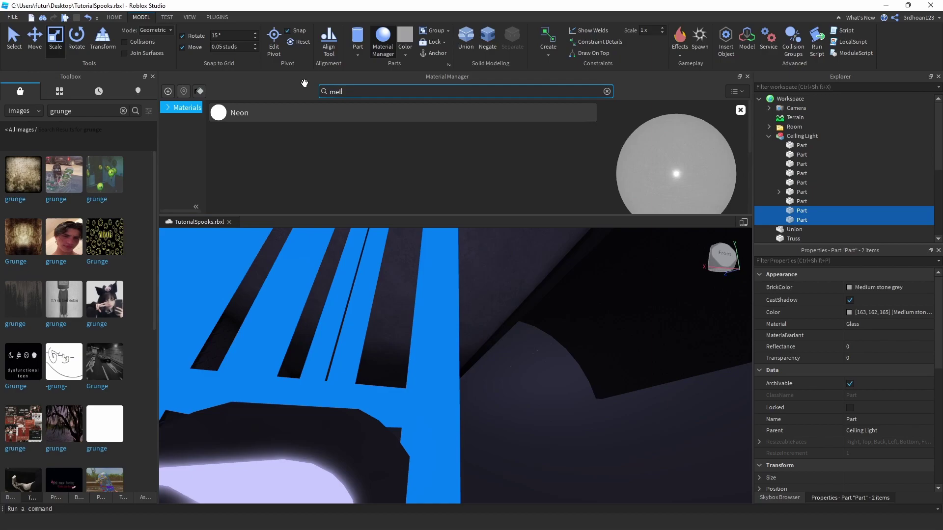
pyautogui.click(590, 133)
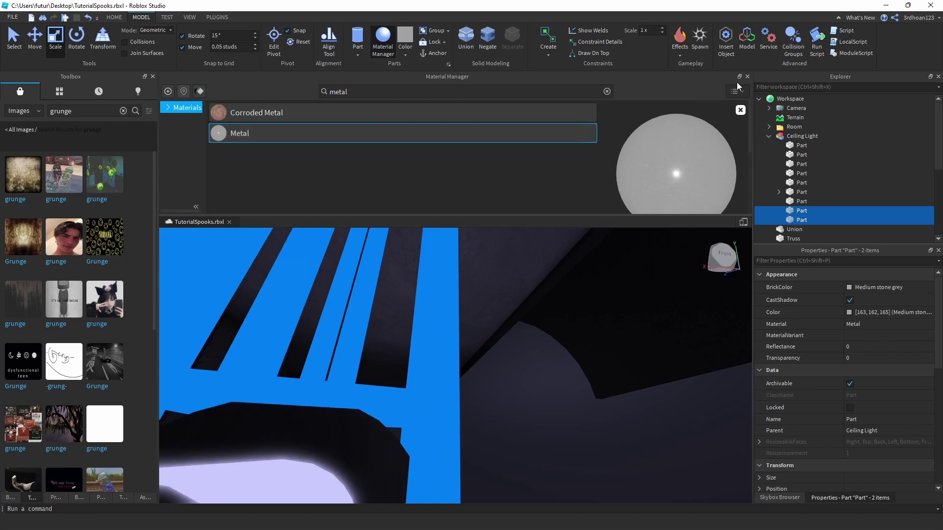
pyautogui.click(747, 77)
# Duplicate the bracket and rod and move the copy along the tube towards its other end, using a 1-stud increment.
pyautogui.press('s')
pyautogui.moveTo(593, 190); pyautogui.dragTo(561, 210, button='right')
pyautogui.write('sd')
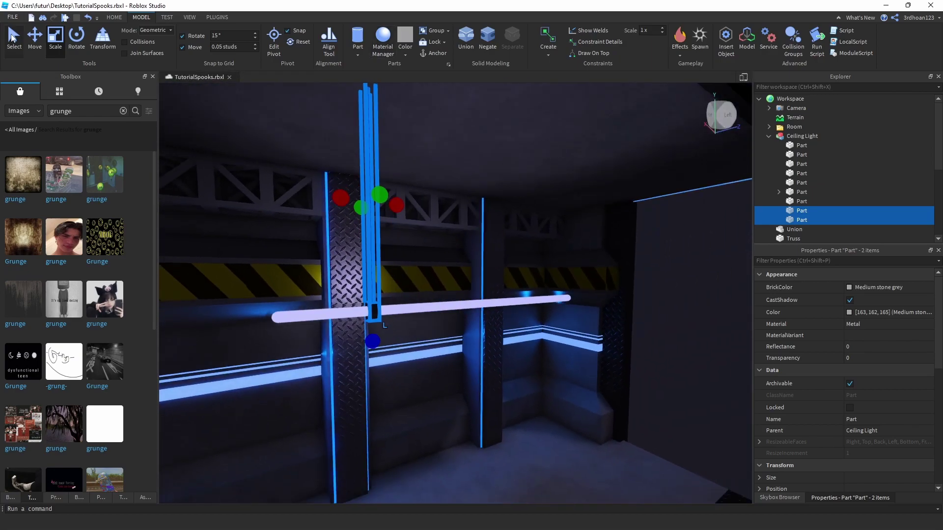
pyautogui.write('1')
pyautogui.moveTo(408, 189); pyautogui.dragTo(408, 190, button='right')
pyautogui.press('d')
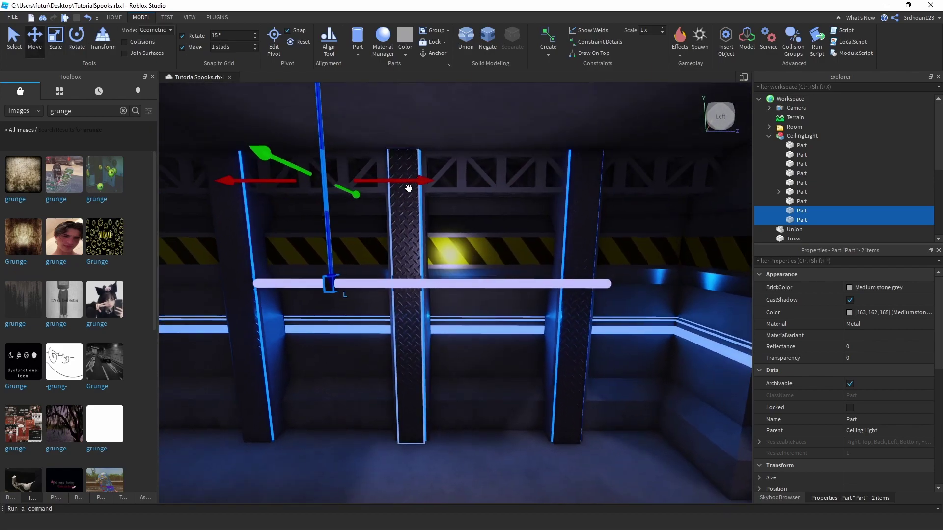
pyautogui.press('s')
pyautogui.hotkey('ctrl', 'd')
pyautogui.moveTo(400, 211); pyautogui.dragTo(485, 221)
pyautogui.moveTo(485, 222); pyautogui.dragTo(484, 222, button='right')
pyautogui.press('s')
# Duplicate the whole Ceiling Light model and move the copy further along the platform, using a 5-stud increment.
pyautogui.click(549, 280)
pyautogui.moveTo(549, 279); pyautogui.dragTo(549, 279, button='right')
pyautogui.press('a')
pyautogui.moveTo(574, 241); pyautogui.dragTo(580, 240, button='right')
pyautogui.press('s')
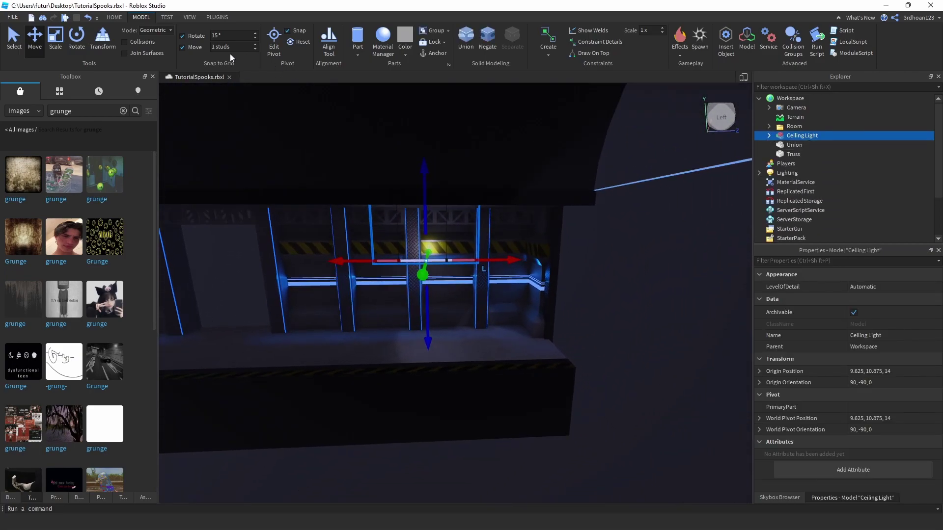
pyautogui.write('5')
pyautogui.moveTo(532, 269); pyautogui.dragTo(533, 269, button='right')
pyautogui.hotkey('ctrl', 'd')
pyautogui.press('a')
pyautogui.moveTo(524, 240); pyautogui.dragTo(434, 240)
# Duplicate the copied ceiling light and move the new one towards the far end of the platform.
pyautogui.moveTo(583, 288); pyautogui.dragTo(582, 288, button='right')
pyautogui.press('s')
pyautogui.hotkey('ctrl', 'd')
pyautogui.moveTo(459, 248); pyautogui.dragTo(387, 252)
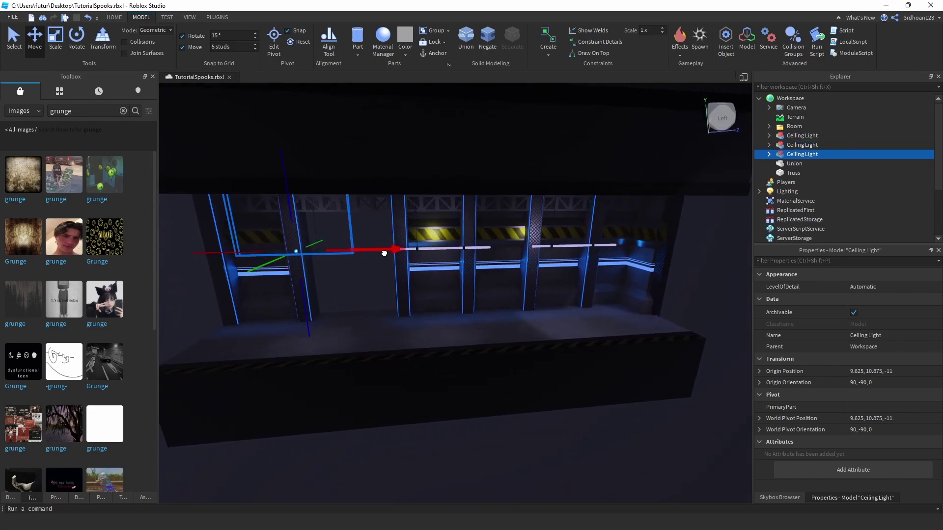
pyautogui.press('a')
pyautogui.moveTo(491, 267); pyautogui.dragTo(491, 266, button='right')
pyautogui.click(591, 279)
pyautogui.moveTo(591, 279); pyautogui.dragTo(591, 278, button='right')
pyautogui.press('a')
pyautogui.press('d')
# Re-space the two copied ceiling lights along the platform in 5-stud increments.
pyautogui.click(531, 241)
pyautogui.moveTo(564, 236); pyautogui.dragTo(565, 237, button='right')
pyautogui.moveTo(553, 249); pyautogui.dragTo(518, 249)
pyautogui.press('d')
pyautogui.moveTo(545, 260); pyautogui.dragTo(544, 260, button='right')
pyautogui.click(544, 260)
pyautogui.press('d')
pyautogui.moveTo(498, 259); pyautogui.dragTo(490, 259)
pyautogui.press('s')
pyautogui.moveTo(490, 259); pyautogui.dragTo(490, 260, button='right')
pyautogui.moveTo(415, 268); pyautogui.dragTo(400, 269)
pyautogui.press('s')
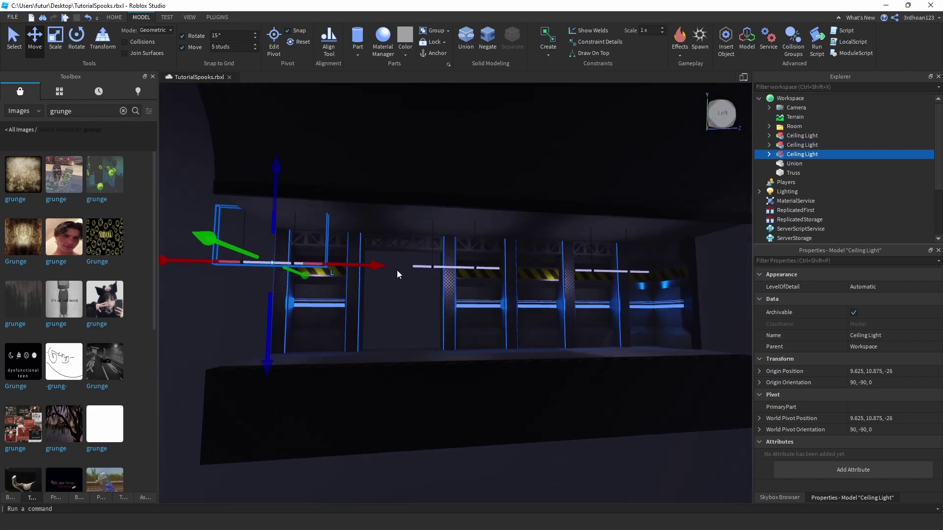
# Delete the farthest ceiling light and re-space the row with a fresh third copy, using a 4-stud increment.
pyautogui.moveTo(399, 270); pyautogui.dragTo(400, 270, button='right')
pyautogui.click(579, 288)
pyautogui.moveTo(580, 288); pyautogui.dragTo(472, 290, button='right')
pyautogui.scroll(2, 560, 284)
pyautogui.click(553, 281)
pyautogui.press('d')
pyautogui.click(407, 277)
pyautogui.moveTo(406, 278); pyautogui.dragTo(428, 281, button='right')
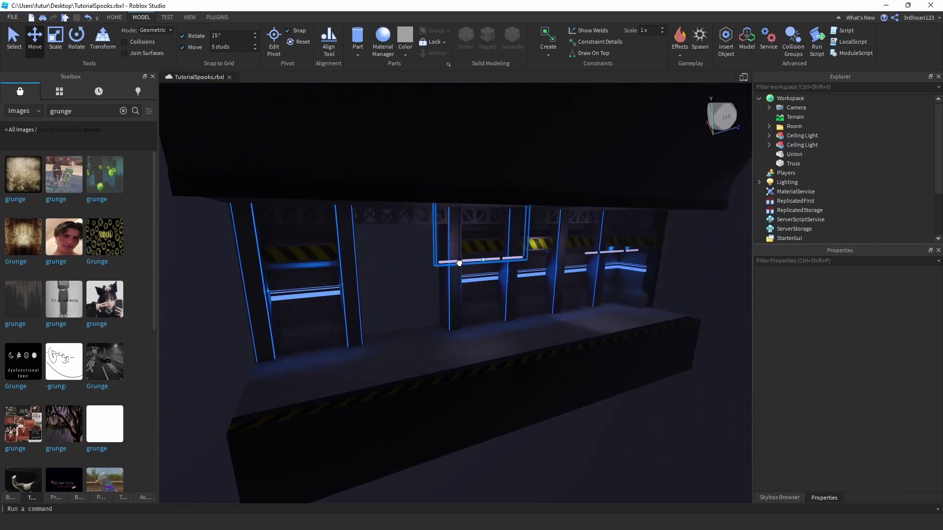
pyautogui.write('4')
pyautogui.moveTo(550, 194); pyautogui.dragTo(539, 229, button='right')
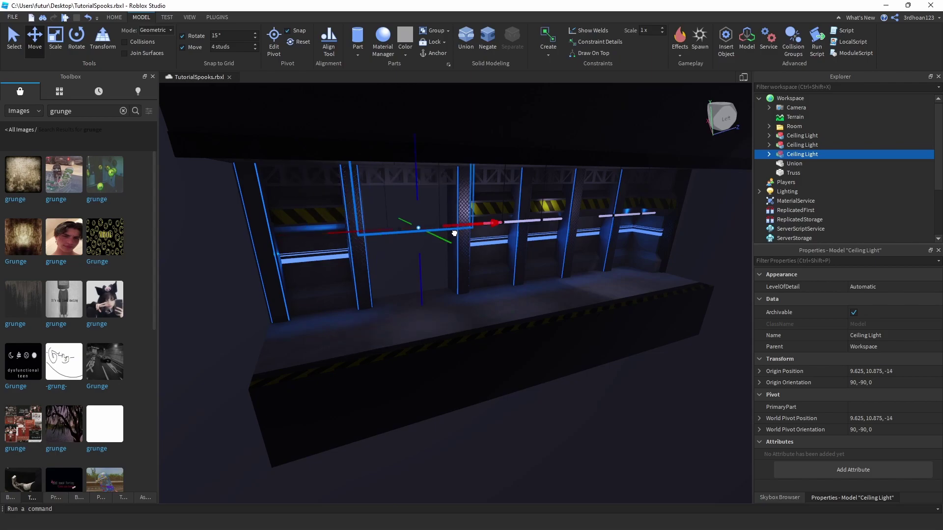
pyautogui.moveTo(443, 236); pyautogui.dragTo(643, 220, button='right')
pyautogui.click(644, 220)
# Duplicate the wall along the platform's front edge and move the copy across the track to the opposite side.
pyautogui.press('w')
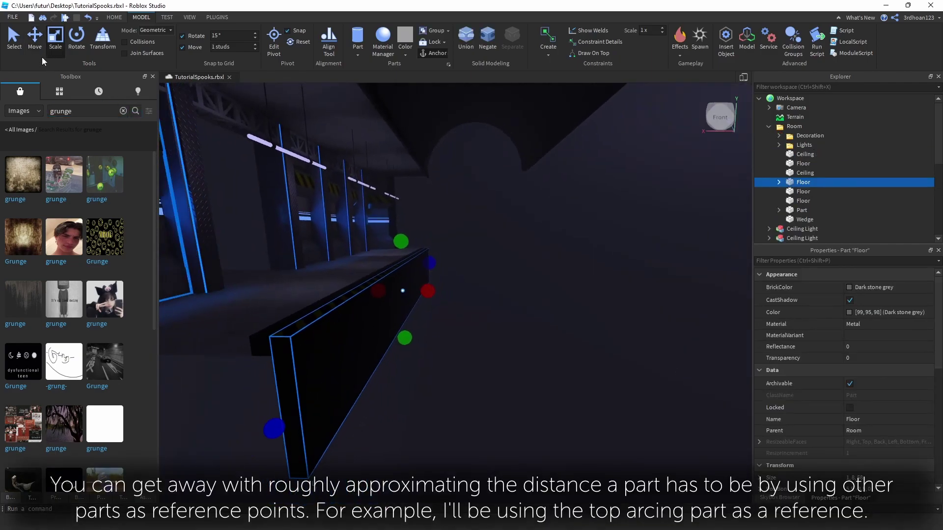
pyautogui.click(35, 39)
pyautogui.moveTo(347, 209)
pyautogui.mouseDown(button='right')
pyautogui.moveTo(360, 183)
pyautogui.moveTo(349, 215)
pyautogui.mouseUp(button='right')
pyautogui.press('s')
pyautogui.hotkey('ctrl', 'd')
pyautogui.moveTo(427, 285); pyautogui.dragTo(460, 133)
pyautogui.press('d')
pyautogui.press('a')
pyautogui.press('e')
pyautogui.moveTo(460, 145); pyautogui.dragTo(602, 220, button='right')
# Stretch the walls on both sides of the track up to the arch to compare their alignment.
pyautogui.click(618, 230)
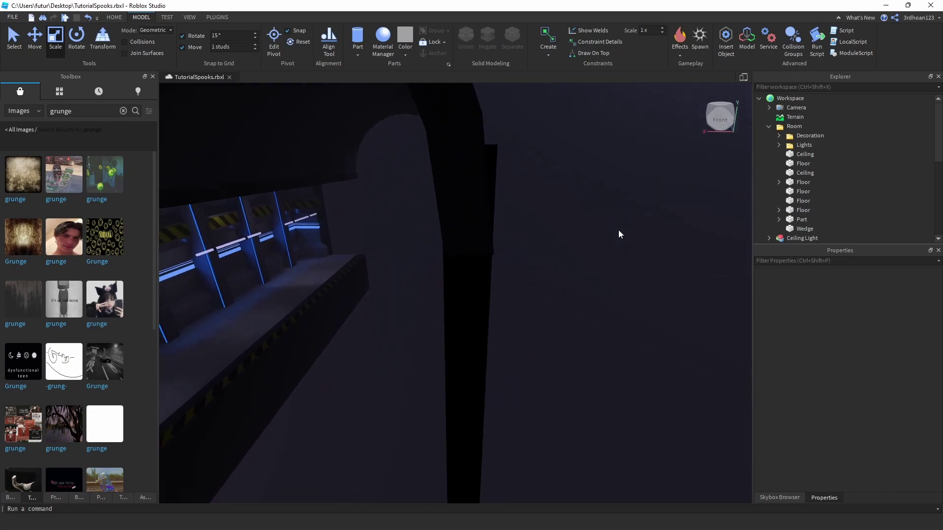
pyautogui.press('w')
pyautogui.press('a')
pyautogui.moveTo(384, 289); pyautogui.dragTo(400, 257)
pyautogui.moveTo(384, 289); pyautogui.dragTo(399, 257, button='right')
pyautogui.moveTo(400, 257); pyautogui.dragTo(425, 234)
pyautogui.press('s')
pyautogui.press('d')
pyautogui.moveTo(508, 328); pyautogui.dragTo(510, 332, button='right')
pyautogui.press('d')
pyautogui.press('a')
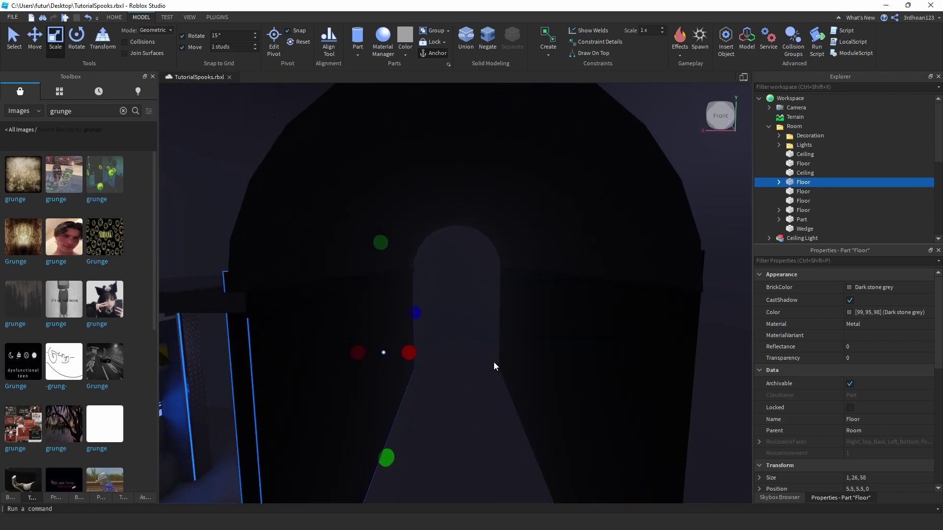
pyautogui.moveTo(494, 362); pyautogui.dragTo(493, 361, button='right')
pyautogui.press('s')
pyautogui.press('s')
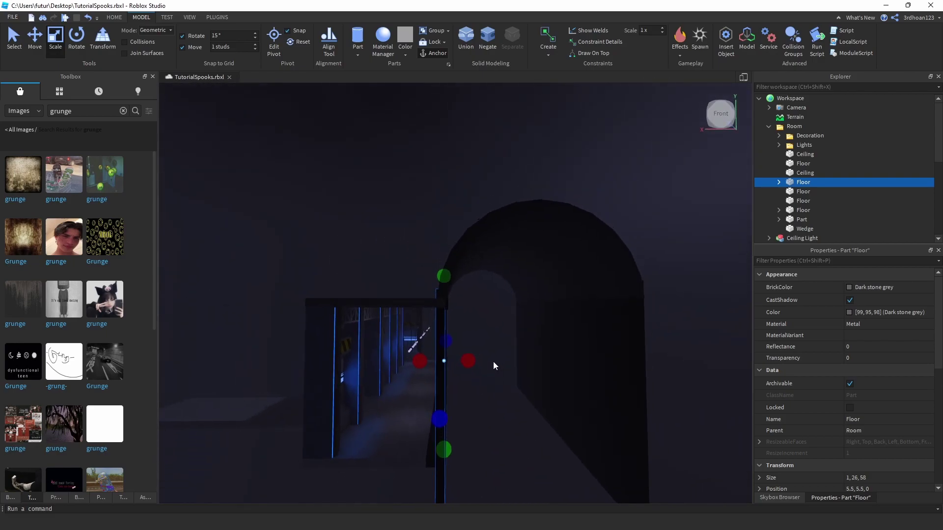
# Undo the stretching of the track walls.
pyautogui.hotkey('ctrl', 'z')
pyautogui.press('d')
pyautogui.hotkey('ctrl', 'z')
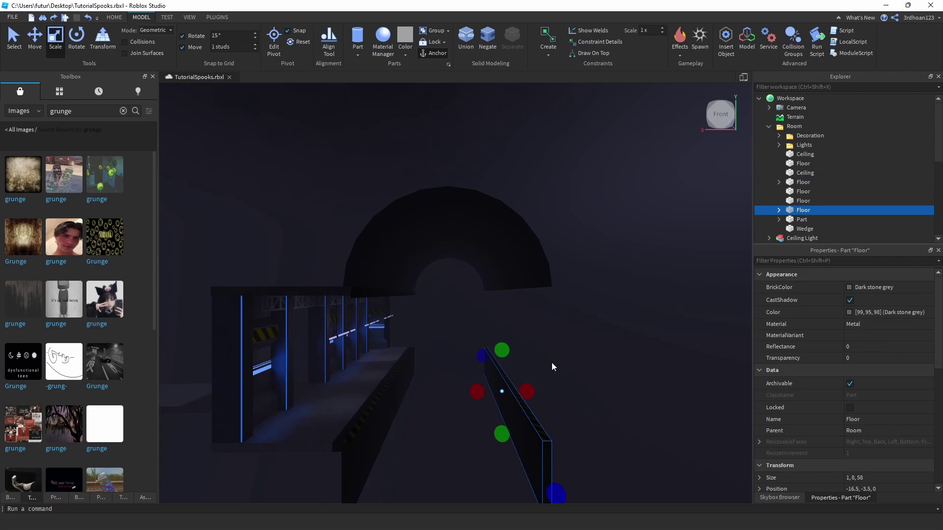
# Lower the arch union onto the opposite wall to compare their edges, and undo the move.
pyautogui.click(552, 363)
pyautogui.press('d')
pyautogui.press('q')
pyautogui.click(447, 237)
pyautogui.press('w')
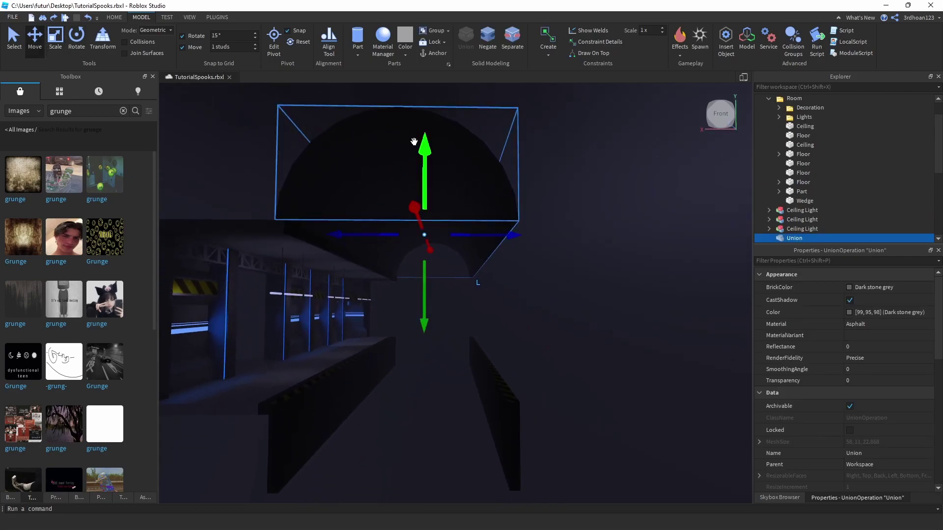
pyautogui.scroll(5, 410, 140)
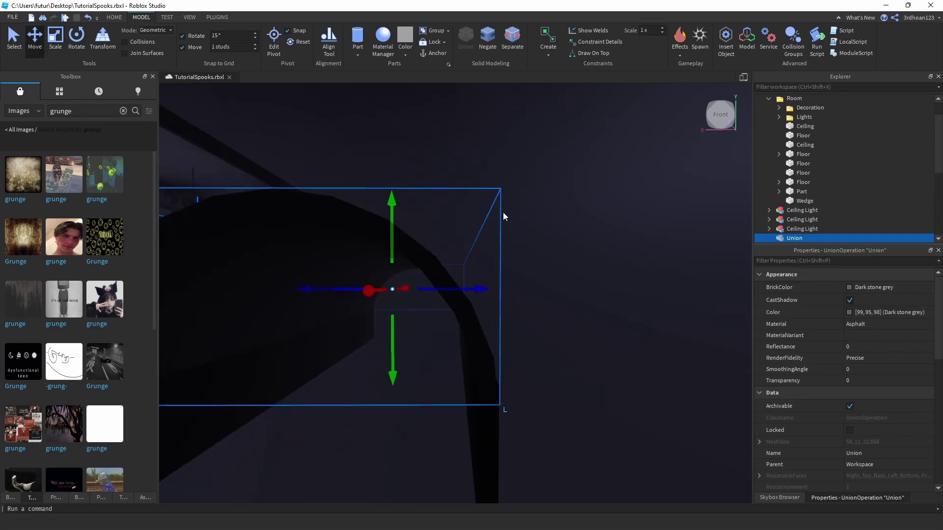
pyautogui.moveTo(503, 213); pyautogui.dragTo(503, 212, button='right')
pyautogui.press('a')
pyautogui.press('q')
pyautogui.click(520, 350)
pyautogui.press('w')
pyautogui.press('a')
pyautogui.moveTo(521, 351); pyautogui.dragTo(520, 351, button='right')
pyautogui.press('d')
pyautogui.hotkey('ctrl', 'z')
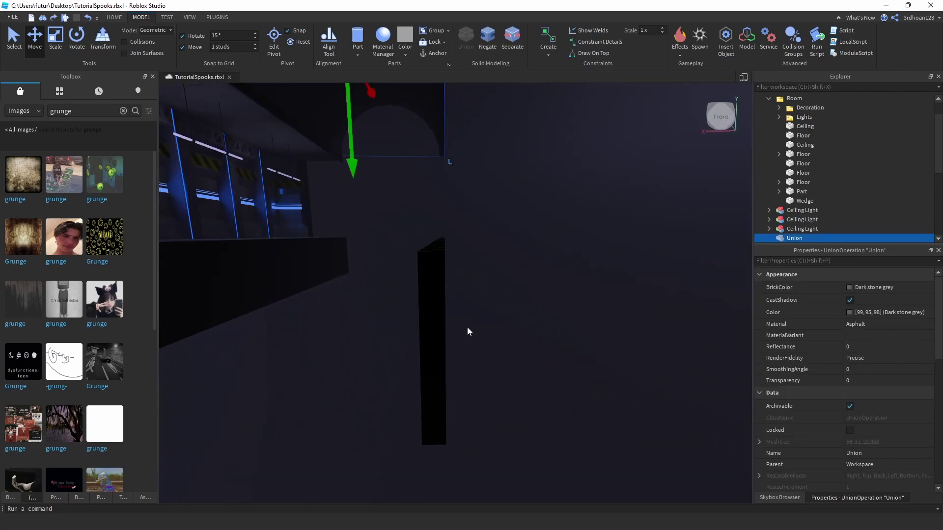
# Move the opposite wall 1 stud further away from the platform.
pyautogui.click(436, 313)
pyautogui.moveTo(485, 273); pyautogui.dragTo(491, 271)
pyautogui.moveTo(479, 245); pyautogui.dragTo(478, 243, button='right')
pyautogui.press('s')
# Lower the arch union to the shifted wall to recheck the alignment, and undo the move.
pyautogui.moveTo(365, 205); pyautogui.dragTo(399, 306)
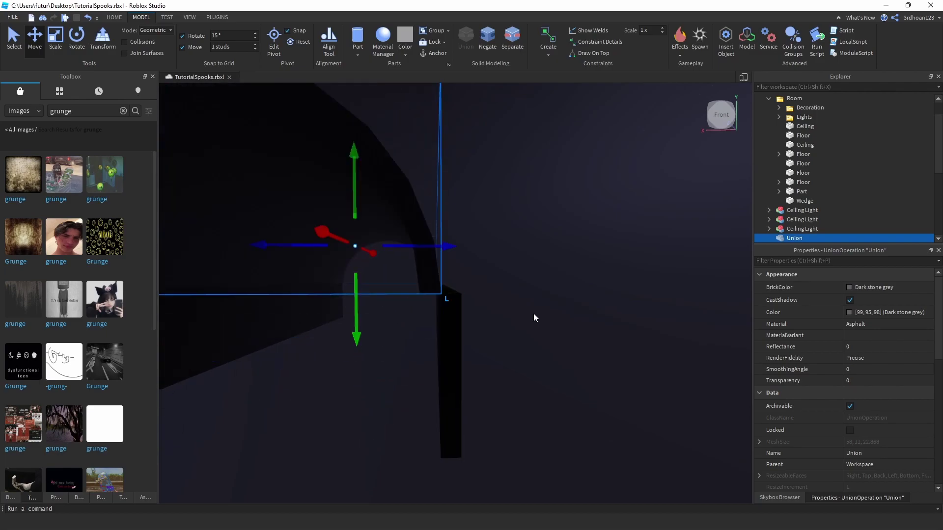
pyautogui.press('a')
pyautogui.hotkey('ctrl', 'z')
pyautogui.press('e')
pyautogui.press('s')
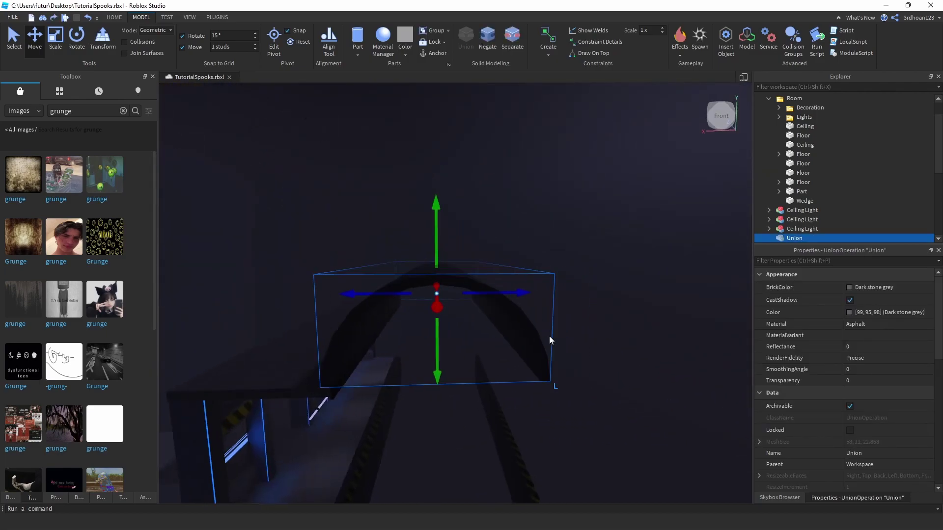
# Adjust the opposite wall's sideways position to line it up with the side of the arch.
pyautogui.press('d')
pyautogui.press('q')
pyautogui.press('w')
pyautogui.click(458, 397)
pyautogui.click(457, 374)
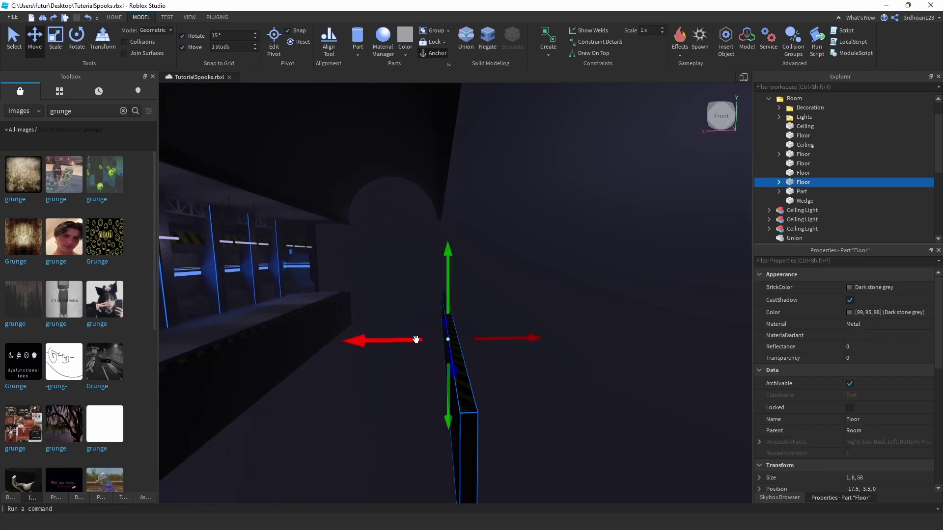
pyautogui.click(411, 342)
pyautogui.press('a')
pyautogui.moveTo(391, 310); pyautogui.dragTo(362, 283, button='right')
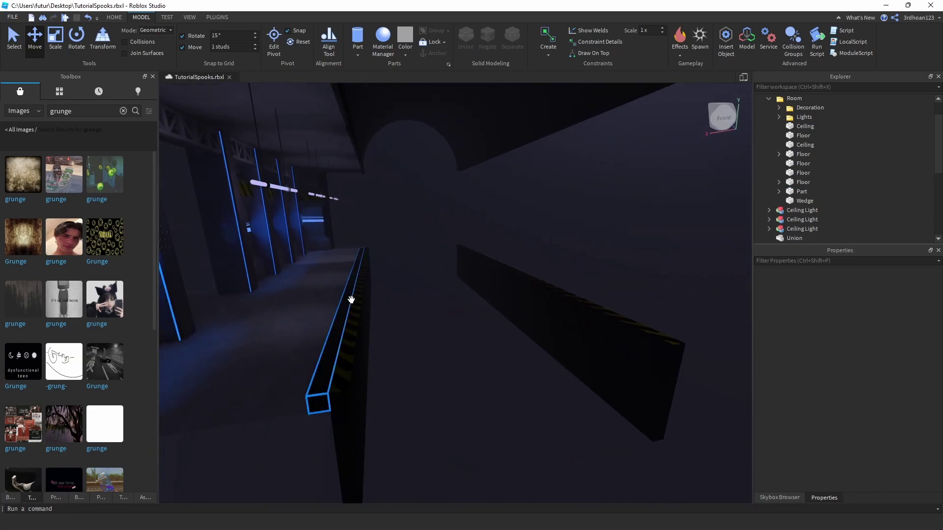
# Duplicate the thin floor strip along the platform edge and move the copy to the opposite wall.
pyautogui.click(352, 300)
pyautogui.press('d')
pyautogui.hotkey('ctrl', 'd')
pyautogui.press('d')
pyautogui.moveTo(363, 267); pyautogui.dragTo(449, 240)
pyautogui.click(506, 285)
pyautogui.press('a')
pyautogui.moveTo(504, 288); pyautogui.dragTo(505, 292, button='right')
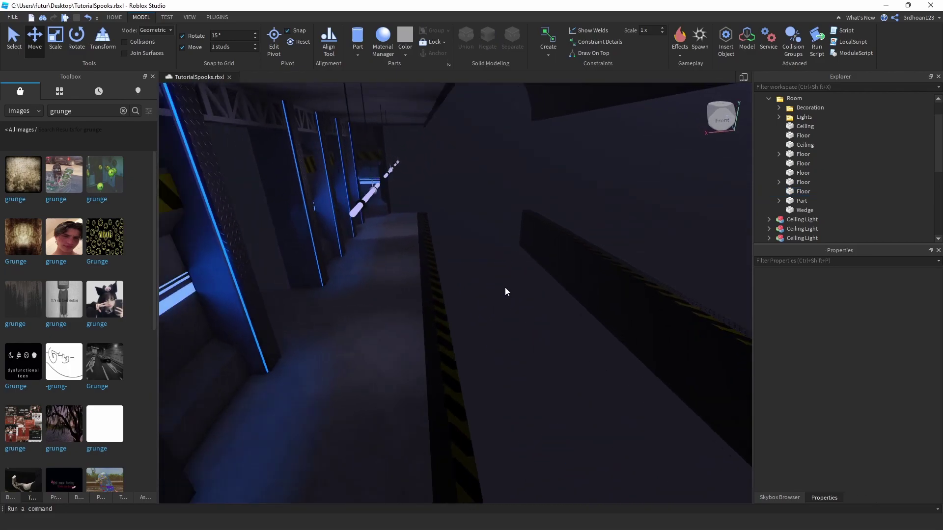
# Duplicate the platform's floor slab and move the copy across the track behind the opposite wall.
pyautogui.click(390, 282)
pyautogui.press('d')
pyautogui.hotkey('ctrl', 'd')
pyautogui.moveTo(328, 259); pyautogui.dragTo(445, 243)
pyautogui.press('d')
pyautogui.click(414, 194)
# Duplicate the platform's concrete ceiling slab and move the copy above the opposite floor.
pyautogui.press('a')
pyautogui.moveTo(414, 194); pyautogui.dragTo(307, 177, button='right')
pyautogui.click(382, 207)
pyautogui.press('s')
pyautogui.moveTo(427, 264); pyautogui.dragTo(534, 276)
pyautogui.press('d')
pyautogui.press('w')
pyautogui.press('s')
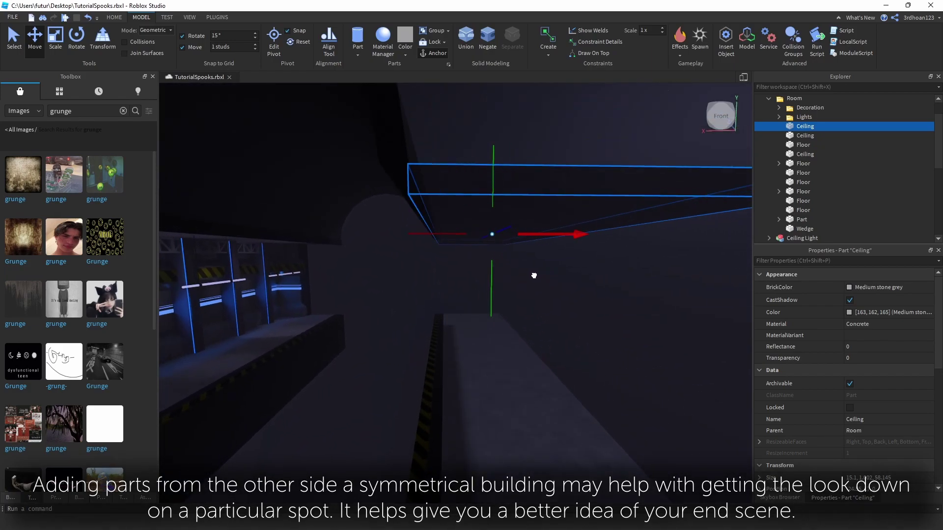
# Duplicate the narrow dark ceiling trim and move the copy across to the inner edge of the opposite ceiling.
pyautogui.click(576, 177)
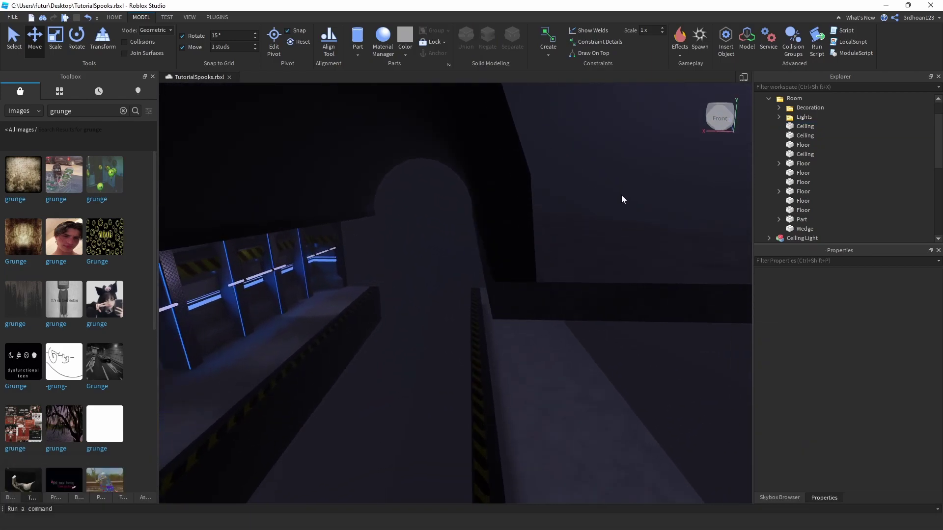
pyautogui.press('a')
pyautogui.moveTo(423, 228); pyautogui.dragTo(507, 224)
pyautogui.click(575, 193)
pyautogui.press('s')
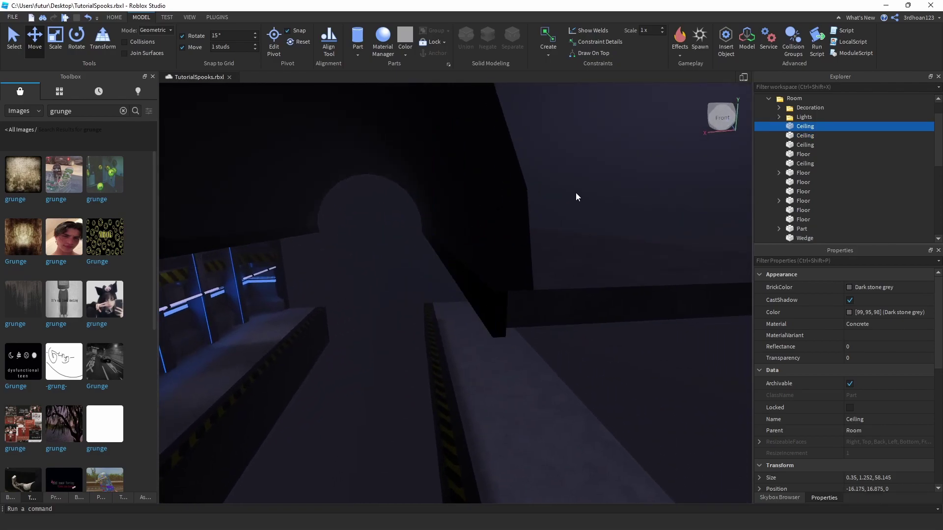
# Narrow the opposite ceiling slab to 14.85 studs beside its trim, using a 0.25-stud increment.
pyautogui.moveTo(575, 192); pyautogui.dragTo(576, 193, button='right')
pyautogui.press('w')
pyautogui.click(511, 260)
pyautogui.scroll(2, 327, 174)
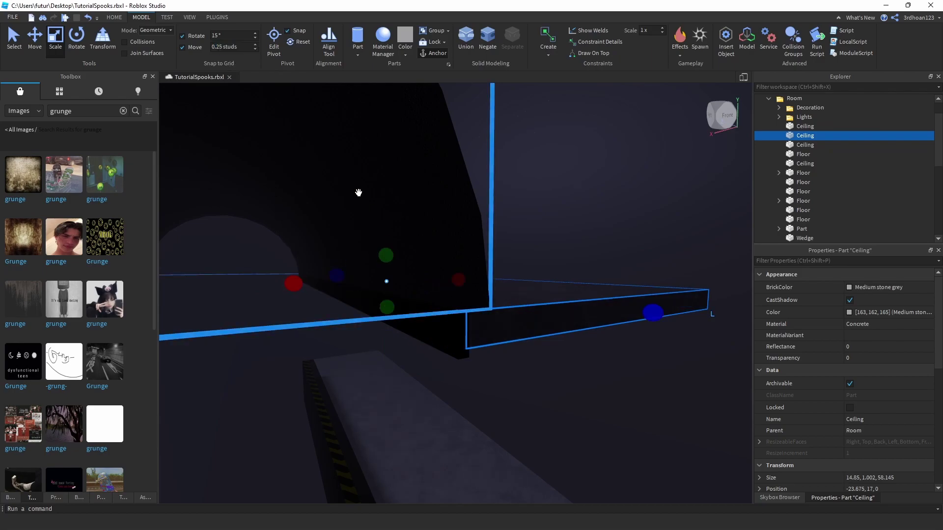
# Duplicate the three hanging ceiling lights and move the copies across the track beneath the opposite ceiling.
pyautogui.click(575, 198)
pyautogui.press('s')
pyautogui.moveTo(561, 208); pyautogui.dragTo(561, 208, button='right')
pyautogui.moveTo(517, 346); pyautogui.dragTo(517, 347, button='right')
pyautogui.press('s')
pyautogui.press('w')
pyautogui.click(525, 294)
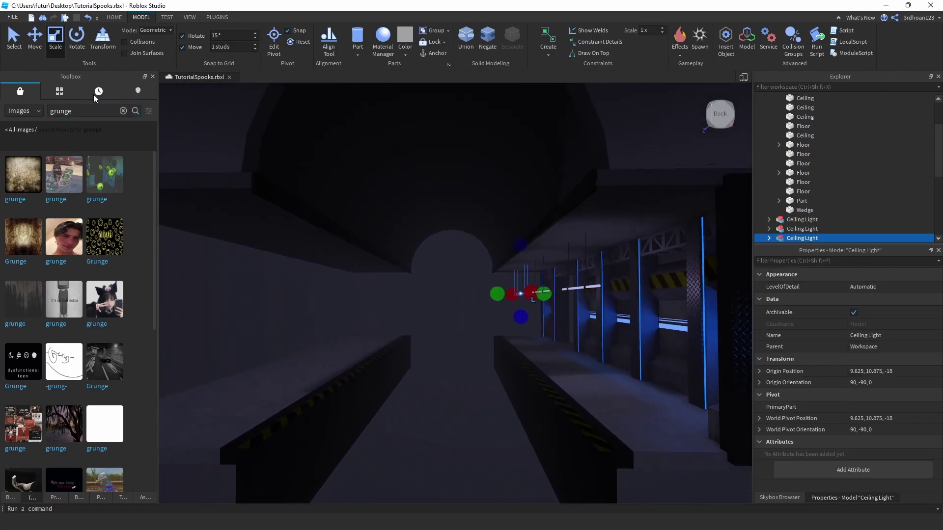
pyautogui.click(35, 44)
pyautogui.moveTo(564, 271); pyautogui.dragTo(564, 271, button='right')
pyautogui.press('w')
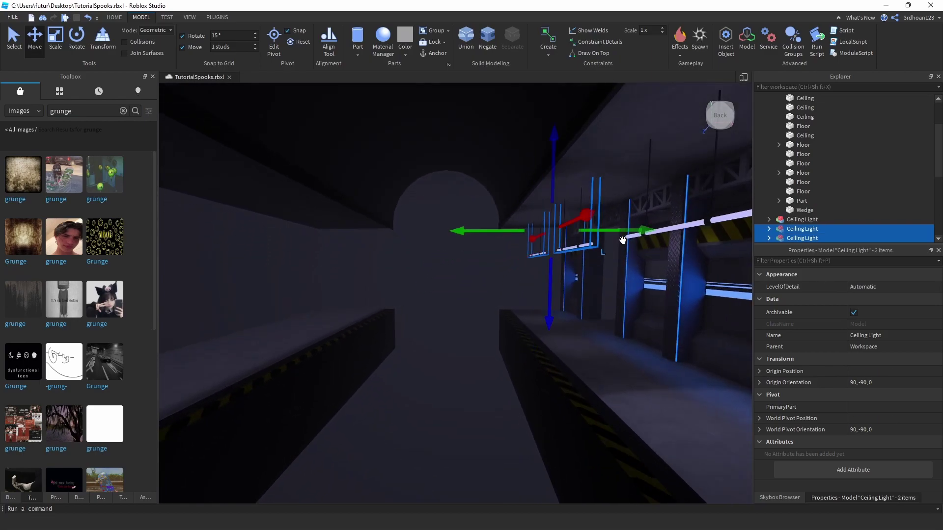
pyautogui.moveTo(633, 241); pyautogui.dragTo(623, 252, button='right')
pyautogui.press('s')
pyautogui.moveTo(590, 257); pyautogui.dragTo(515, 267)
pyautogui.hotkey('ctrl', 'd')
pyautogui.press('d')
pyautogui.press('a')
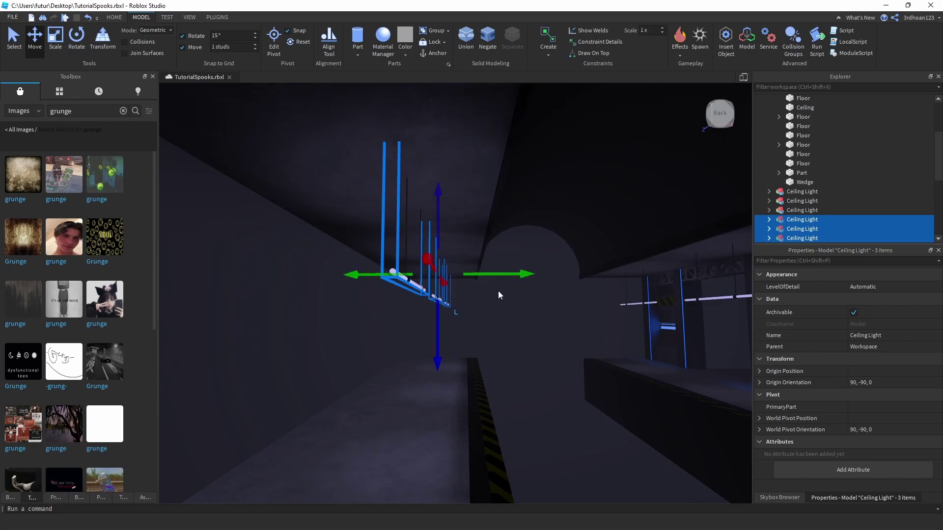
# Duplicate the hazard-striped trim of the opposite platform and move the copy down to the foot of its track wall.
pyautogui.click(499, 313)
pyautogui.press('s')
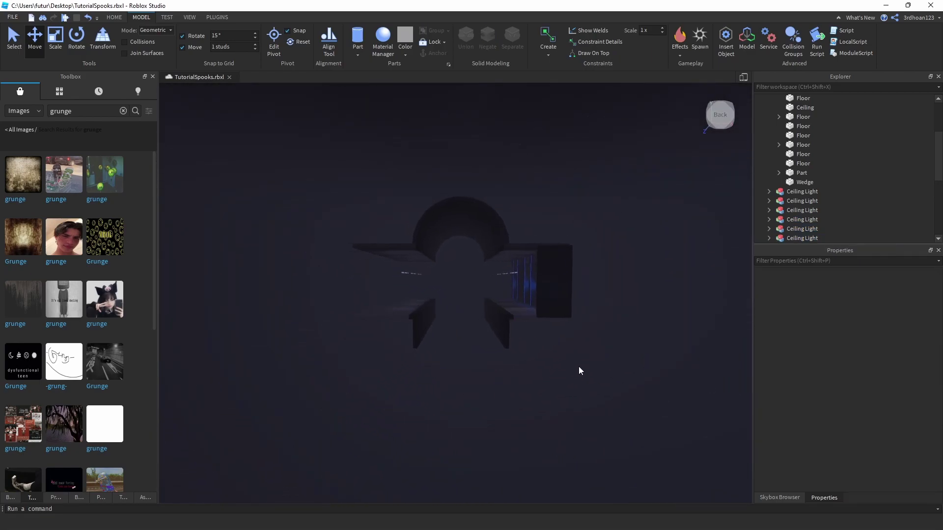
pyautogui.press('e')
pyautogui.press('w')
pyautogui.moveTo(587, 374); pyautogui.dragTo(591, 374, button='right')
pyautogui.press('s')
pyautogui.press('a')
pyautogui.press('w')
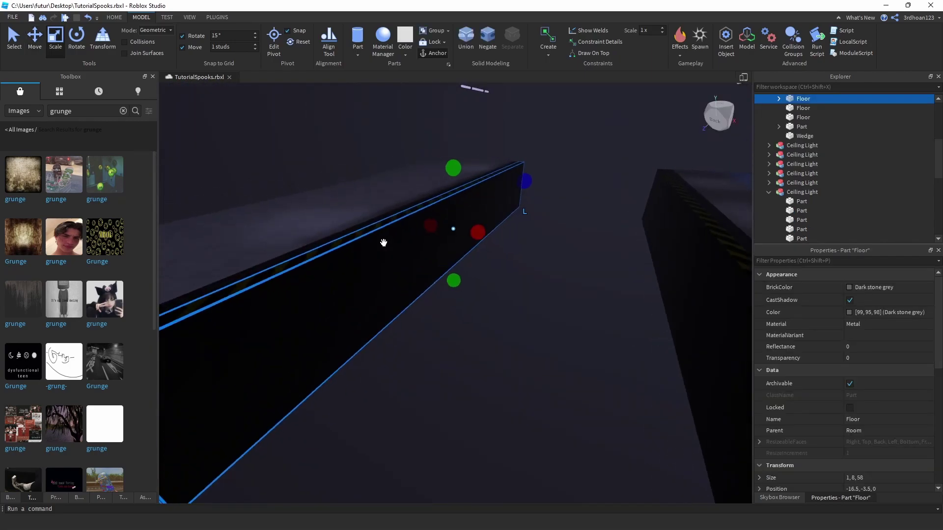
pyautogui.moveTo(383, 242); pyautogui.dragTo(383, 241, button='right')
pyautogui.press('s')
pyautogui.moveTo(425, 205); pyautogui.dragTo(426, 248)
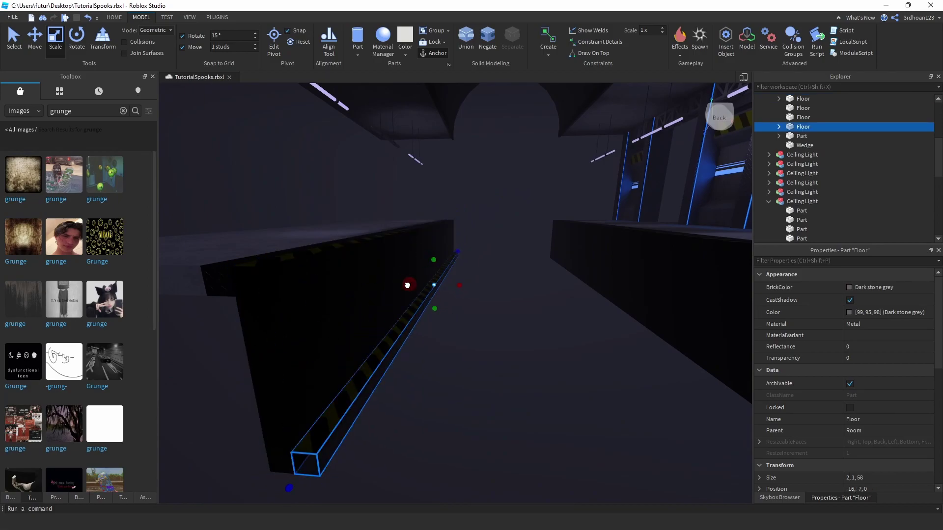
# Duplicate the hazard-striped base trim and move the copy across the track to the foot of the facing wall.
pyautogui.press('s')
pyautogui.press('d')
pyautogui.hotkey('ctrl', 'd')
pyautogui.press('d')
pyautogui.moveTo(450, 287); pyautogui.dragTo(520, 282)
pyautogui.click(435, 290)
pyautogui.press('a')
pyautogui.moveTo(435, 290); pyautogui.dragTo(412, 289, button='right')
pyautogui.press('d')
# Duplicate the base trim again and stretch the copy to 19 studs wide across the track pit.
pyautogui.click(441, 261)
pyautogui.click(468, 262)
pyautogui.click(468, 258)
pyautogui.press('a')
pyautogui.moveTo(468, 258)
pyautogui.mouseDown(button='right')
pyautogui.moveTo(486, 259)
pyautogui.moveTo(465, 247)
pyautogui.mouseUp(button='right')
pyautogui.press('a')
pyautogui.hotkey('ctrl', 'd')
pyautogui.press('a')
pyautogui.moveTo(465, 247); pyautogui.dragTo(527, 244)
pyautogui.press('d')
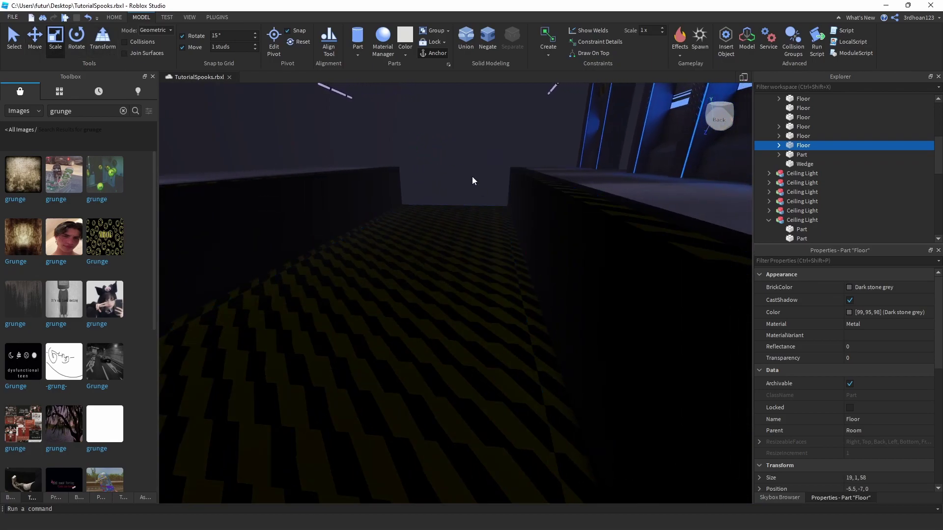
# Delete the hazard-stripe texture from the wide pit floor strip and adjust the strip's thickness.
pyautogui.click(442, 231)
pyautogui.press('Delete')
pyautogui.press('s')
pyautogui.moveTo(473, 177); pyautogui.dragTo(471, 178, button='right')
pyautogui.click(469, 252)
pyautogui.moveTo(469, 274); pyautogui.dragTo(469, 282)
pyautogui.moveTo(471, 226); pyautogui.dragTo(475, 247)
pyautogui.click(444, 222)
pyautogui.moveTo(443, 222); pyautogui.dragTo(443, 221, button='right')
pyautogui.press('w')
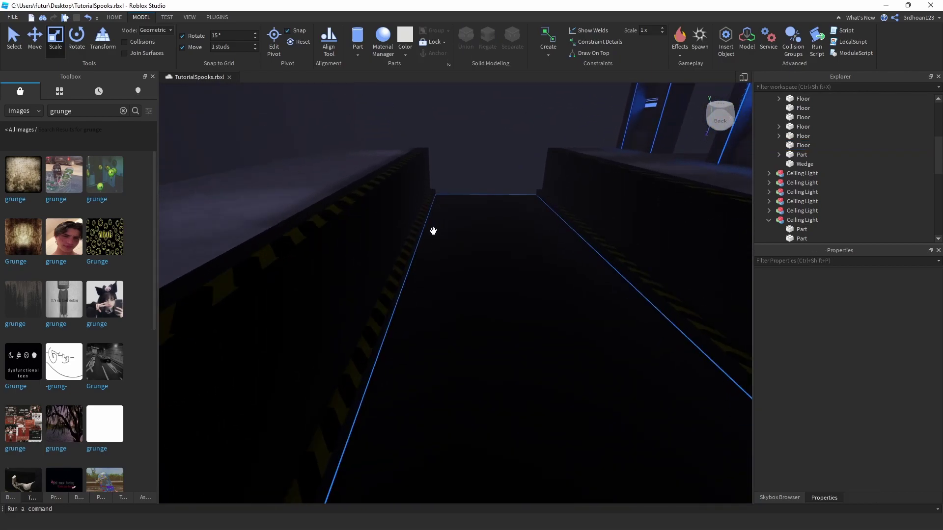
pyautogui.click(424, 246)
pyautogui.moveTo(429, 248); pyautogui.dragTo(440, 248)
pyautogui.click(470, 173)
pyautogui.press('d')
pyautogui.moveTo(470, 173); pyautogui.dragTo(435, 163, button='right')
pyautogui.hotkey('ctrl', 'z')
pyautogui.hotkey('ctrl', 'z')
pyautogui.hotkey('ctrl', 'z')
pyautogui.click(435, 163)
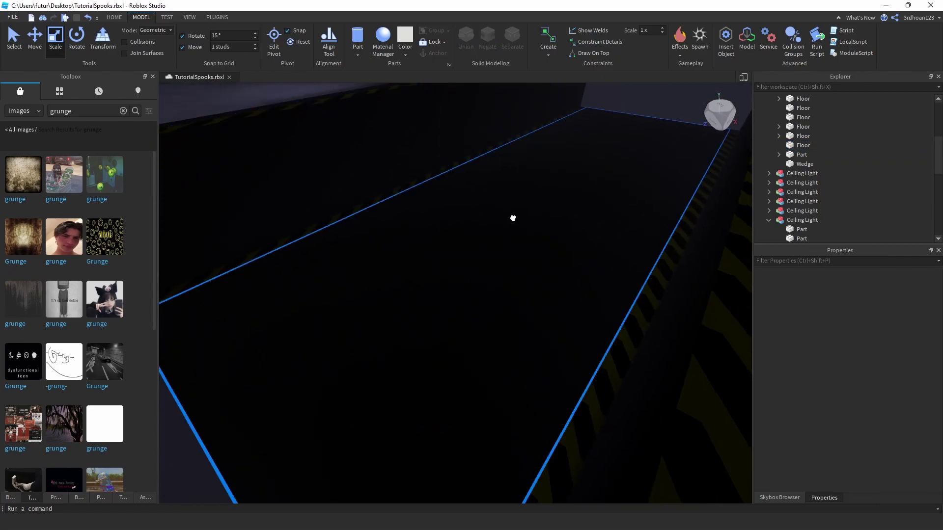
# Set the wide pit floor strip's color to Smoky grey.
pyautogui.click(511, 216)
pyautogui.click(405, 54)
pyautogui.click(509, 231)
# Narrow the pit floor strip to 4 studs beside one base trim and place a duplicate along the opposite trim.
pyautogui.moveTo(555, 165); pyautogui.dragTo(562, 161, button='right')
pyautogui.click(556, 164)
pyautogui.press('s')
pyautogui.click(570, 207)
pyautogui.press('w')
pyautogui.moveTo(436, 137); pyautogui.dragTo(538, 224, button='right')
pyautogui.moveTo(540, 226); pyautogui.dragTo(514, 213)
pyautogui.press('d')
pyautogui.hotkey('ctrl', 'd')
# Apply the Diamond Plate material to both 4-stud-wide side strips in the pit.
pyautogui.keyDown('shift'); pyautogui.click(343, 266); pyautogui.keyUp('shift')
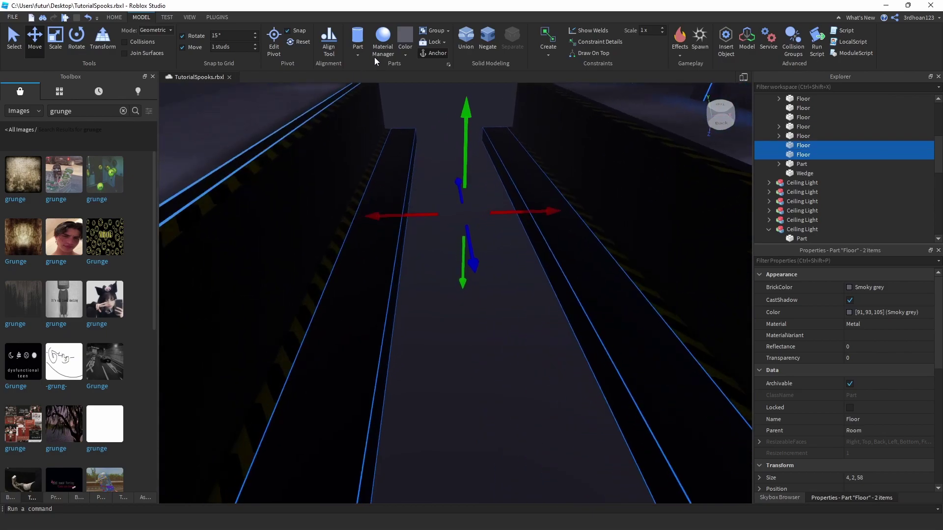
pyautogui.click(383, 43)
pyautogui.click(542, 93)
pyautogui.write('diamond')
pyautogui.click(587, 113)
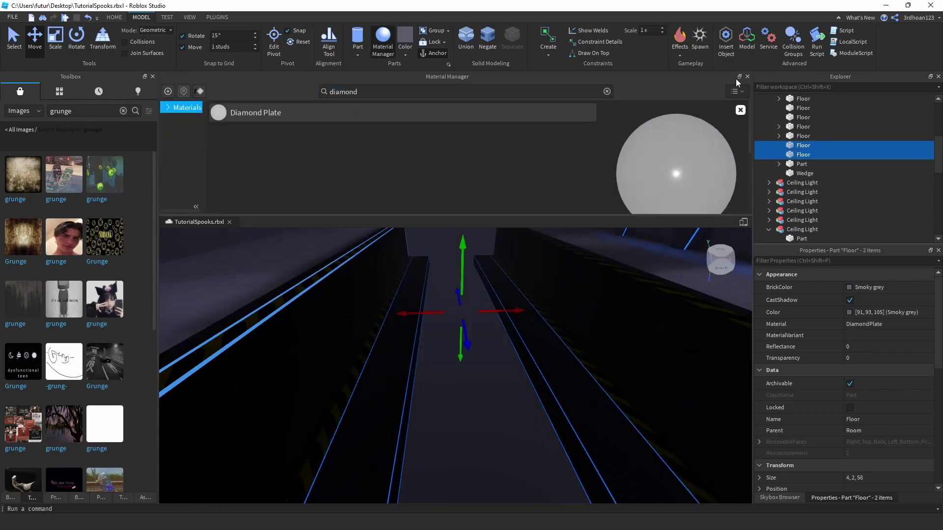
pyautogui.click(747, 77)
# Duplicate one diamond-plate side strip, move the copy 4 studs toward the pit's center and lower it 2 studs.
pyautogui.click(475, 326)
pyautogui.press('s')
pyautogui.moveTo(475, 326); pyautogui.dragTo(429, 309, button='right')
pyautogui.click(370, 318)
pyautogui.press('w')
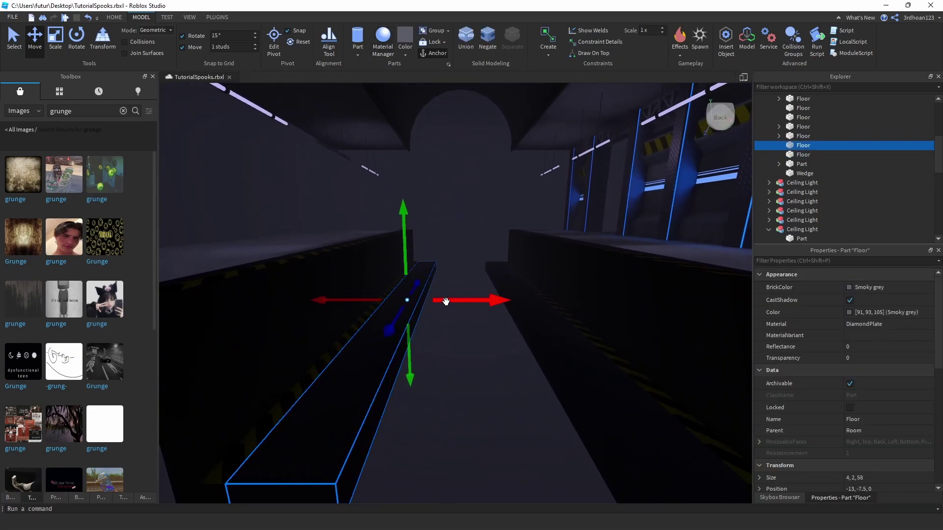
pyautogui.hotkey('ctrl', 'd')
pyautogui.moveTo(446, 300); pyautogui.dragTo(478, 301)
pyautogui.moveTo(478, 301); pyautogui.dragTo(450, 266, button='right')
pyautogui.press('q')
pyautogui.click(450, 265)
pyautogui.click(457, 304)
pyautogui.moveTo(457, 277); pyautogui.dragTo(457, 292)
pyautogui.press('d')
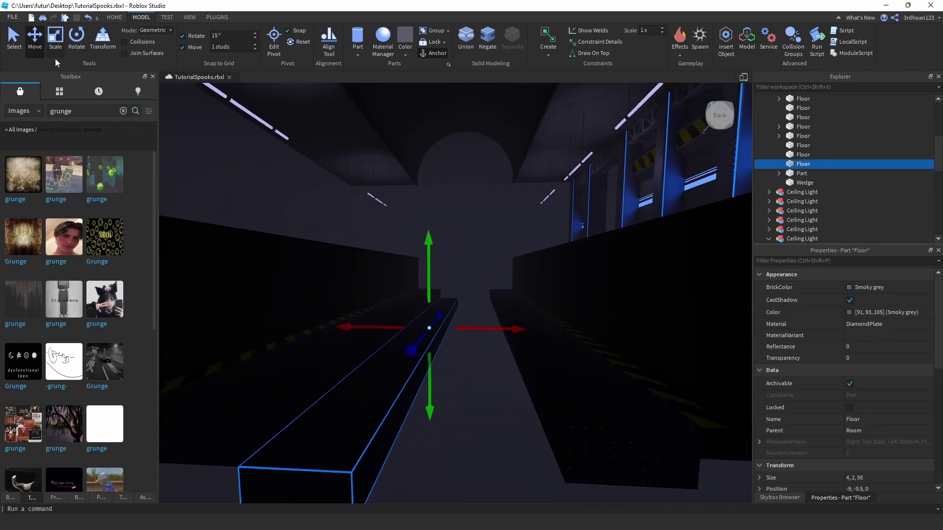
# Stretch the lowered strip to 13 studs wide so it spans the gap between both side strips.
pyautogui.moveTo(475, 350); pyautogui.dragTo(539, 346)
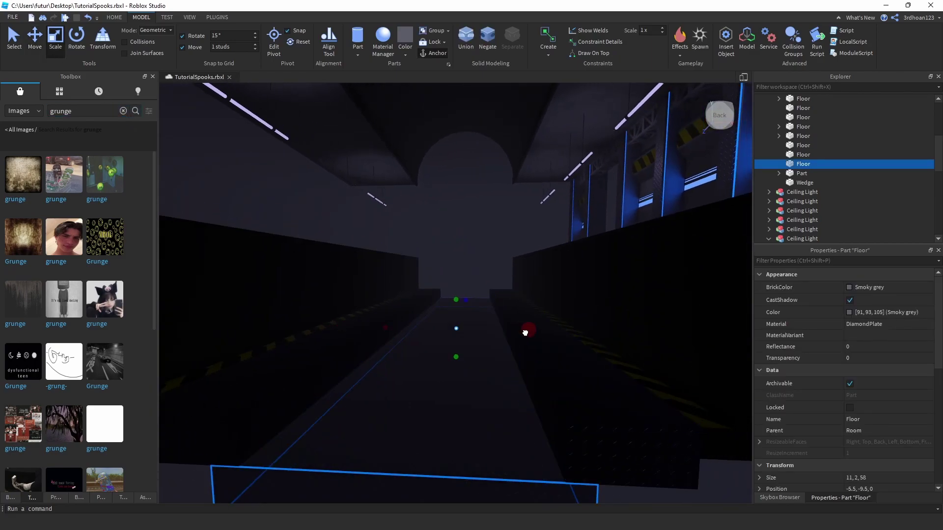
pyautogui.click(507, 272)
pyautogui.moveTo(507, 272); pyautogui.dragTo(484, 298, button='right')
pyautogui.press('e')
pyautogui.click(484, 298)
pyautogui.press('w')
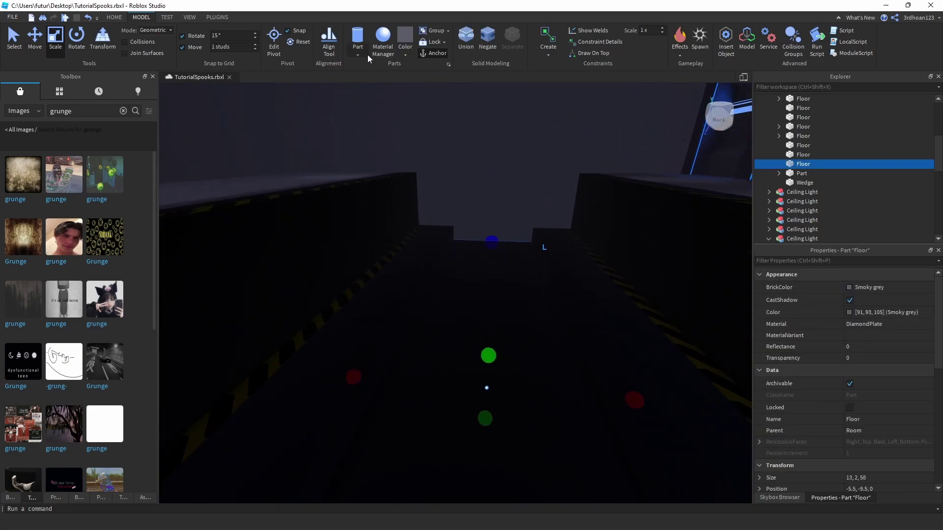
# Give the 13-stud-wide track bed the Concrete material and the Medium stone grey color.
pyautogui.click(373, 54)
pyautogui.doubleClick(356, 92)
pyautogui.write('concre')
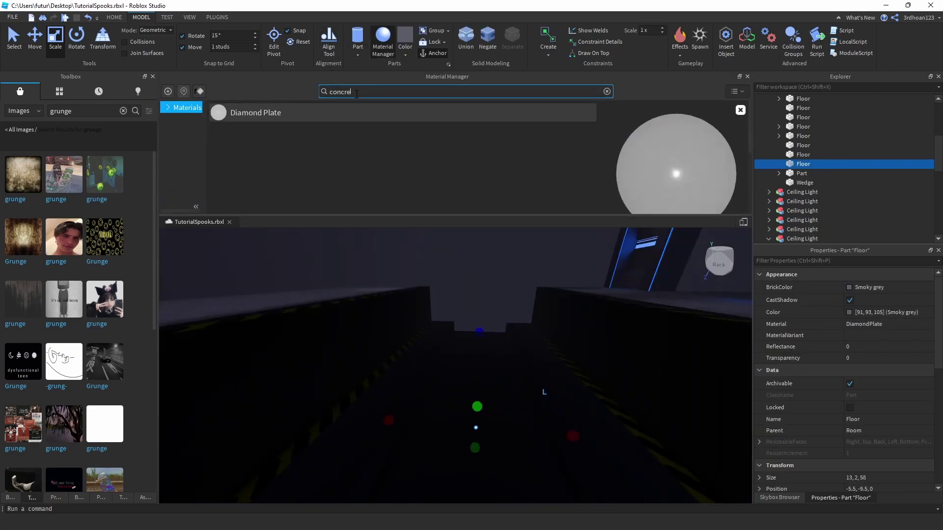
pyautogui.write('te')
pyautogui.click(587, 112)
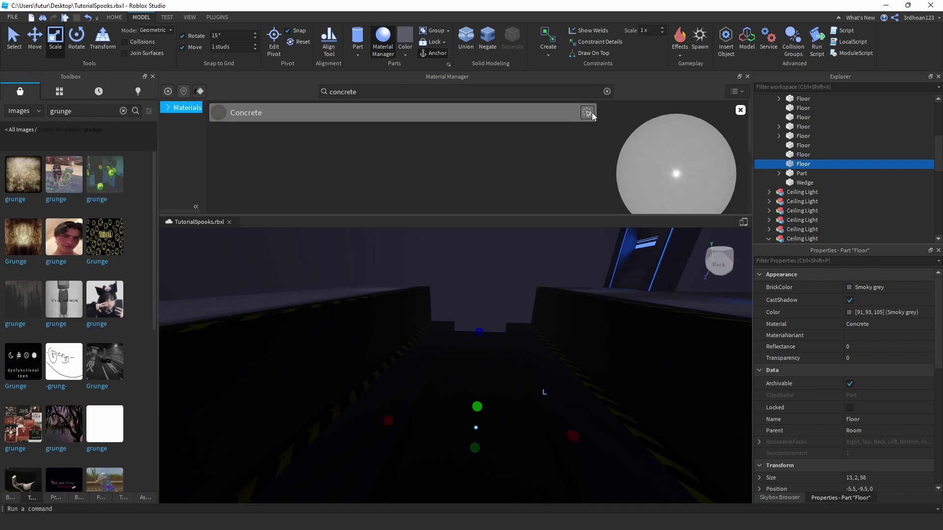
pyautogui.click(747, 77)
pyautogui.click(410, 54)
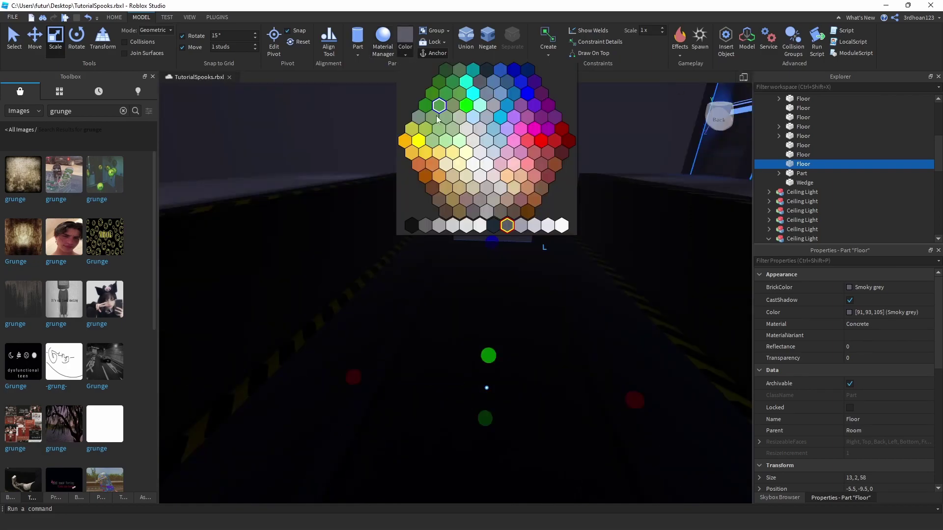
pyautogui.click(442, 228)
pyautogui.click(478, 190)
pyautogui.moveTo(479, 191); pyautogui.dragTo(478, 191, button='right')
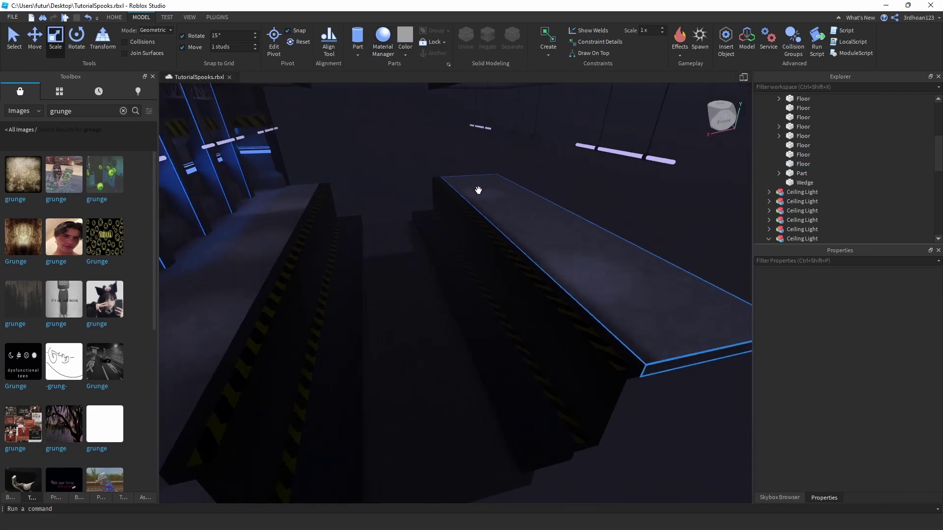
# Duplicate the 4-stud-wide diamond-plate side strip and move the copy toward the middle of the track bed.
pyautogui.press('s')
pyautogui.click(441, 267)
pyautogui.press('w')
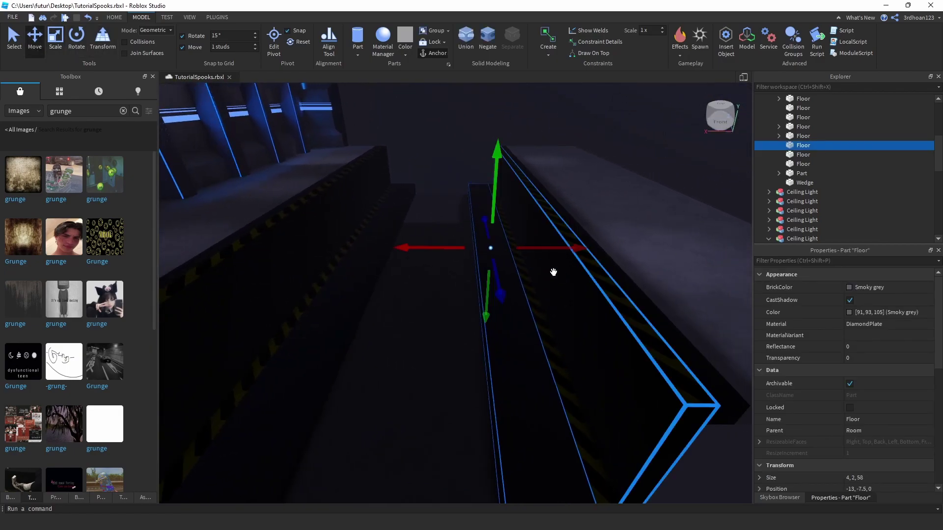
pyautogui.press('s')
pyautogui.moveTo(551, 260); pyautogui.dragTo(551, 259, button='right')
pyautogui.hotkey('ctrl', 'd')
pyautogui.moveTo(455, 260); pyautogui.dragTo(413, 262)
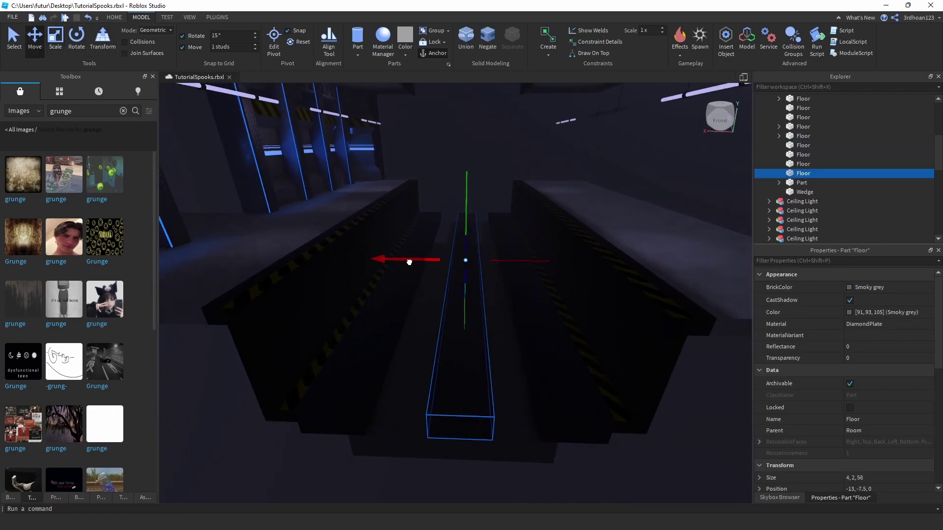
# Narrow the copied strip on the track bed to a 1-stud-wide rail.
pyautogui.press('w')
pyautogui.press('a')
pyautogui.moveTo(510, 260)
pyautogui.mouseDown()
pyautogui.moveTo(487, 268)
pyautogui.moveTo(500, 260)
pyautogui.mouseUp()
pyautogui.press('w')
pyautogui.press('d')
# Duplicate the rail and place the pair in parallel on the track bed at X positions -8.5 and -2.5.
pyautogui.click(35, 40)
pyautogui.hotkey('ctrl', 'd')
pyautogui.press('s')
pyautogui.press('a')
pyautogui.press('d')
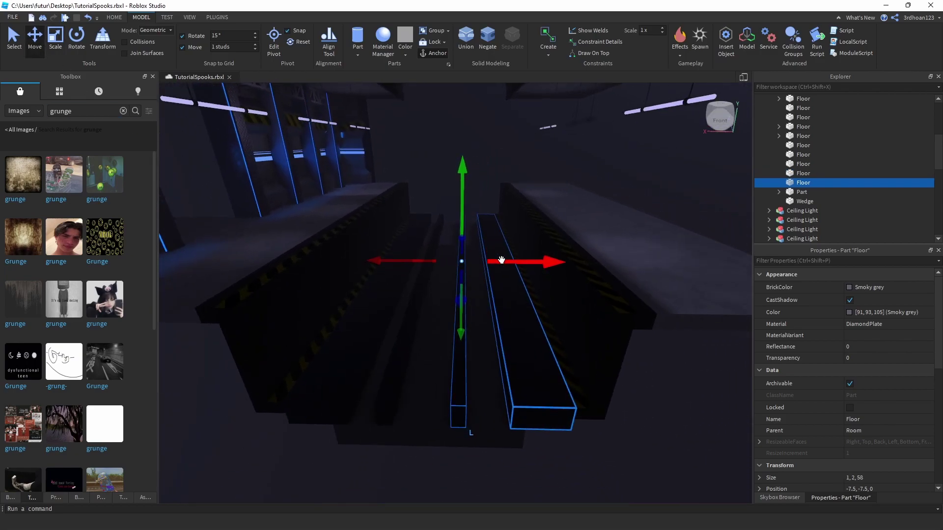
pyautogui.click(435, 195)
pyautogui.press('a')
pyautogui.moveTo(435, 195); pyautogui.dragTo(436, 179, button='right')
pyautogui.press('w')
pyautogui.click(451, 283)
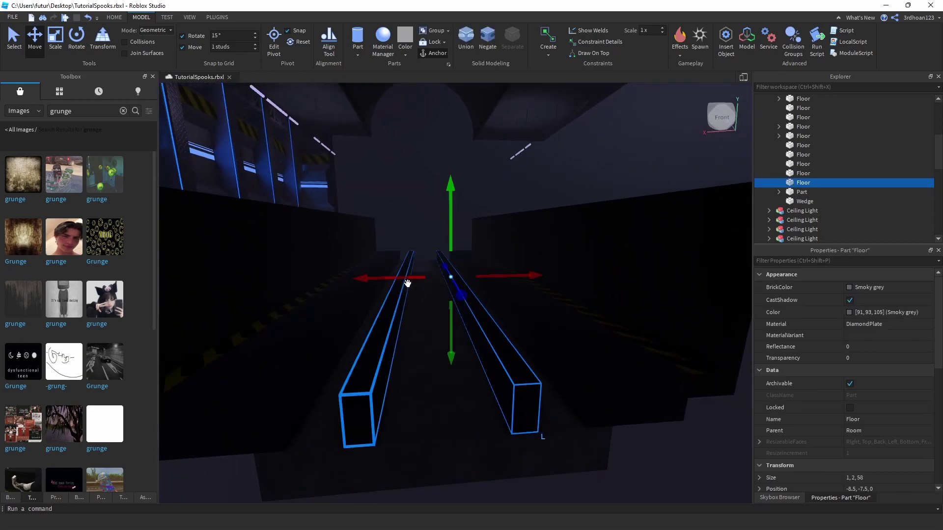
pyautogui.click(407, 283)
pyautogui.press('w')
pyautogui.press('w')
pyautogui.press('q')
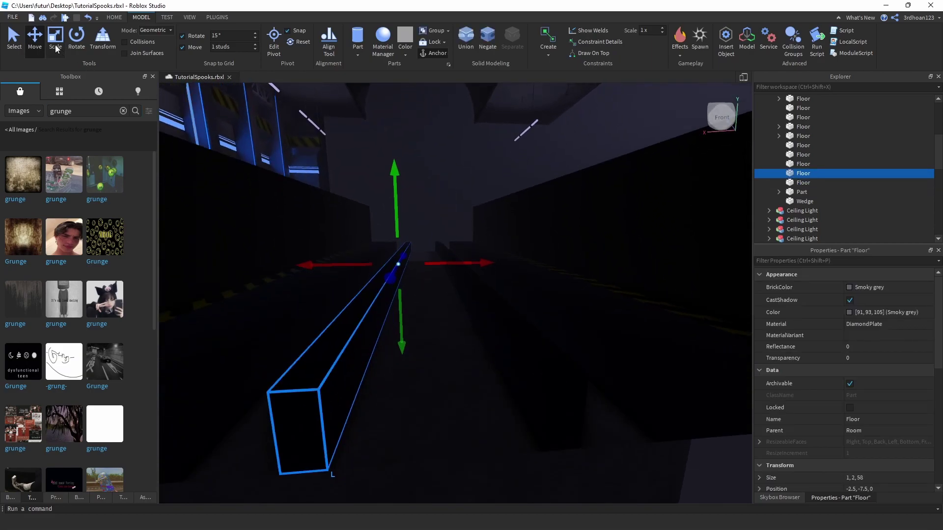
# Select both rails and set their color to Medium stone grey.
pyautogui.keyDown('shift'); pyautogui.click(451, 270); pyautogui.keyUp('shift')
pyautogui.press('a')
pyautogui.press('w')
pyautogui.press('e')
pyautogui.click(404, 55)
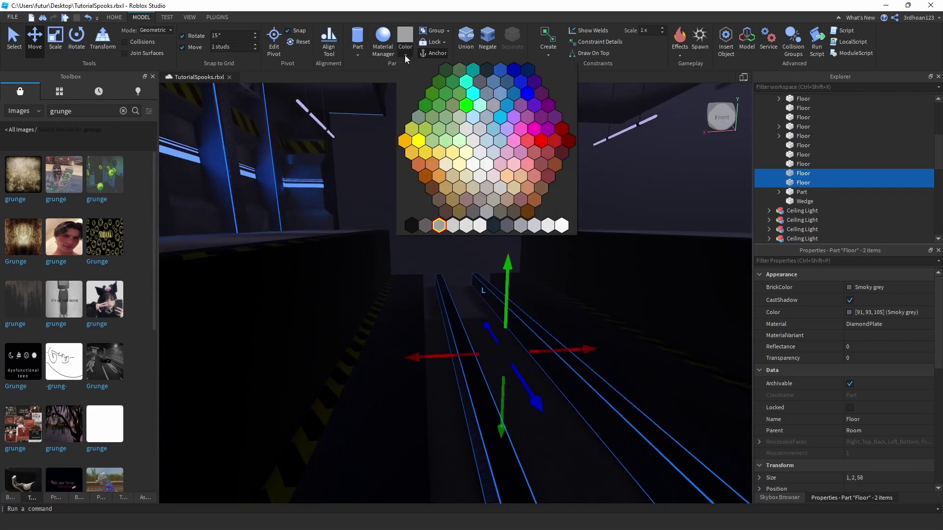
pyautogui.click(454, 226)
pyautogui.click(405, 55)
pyautogui.click(443, 228)
# Apply the Metal material to both selected rails.
pyautogui.click(394, 52)
pyautogui.click(400, 54)
pyautogui.click(393, 54)
pyautogui.click(393, 54)
pyautogui.click(360, 52)
pyautogui.click(379, 52)
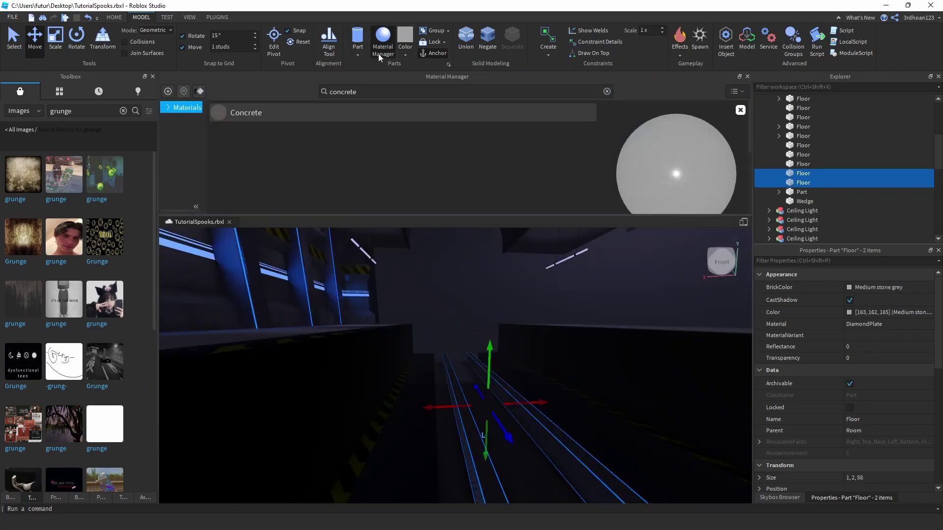
pyautogui.doubleClick(364, 89)
pyautogui.write('meta')
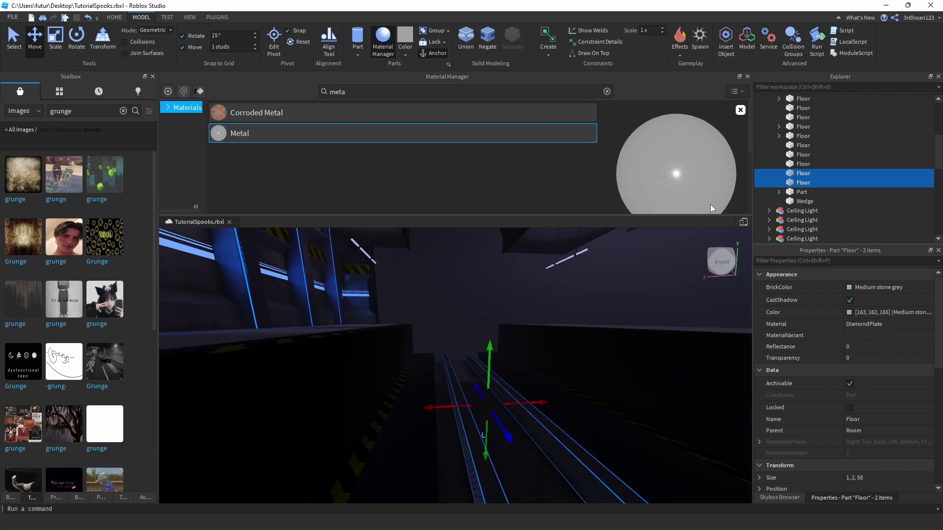
pyautogui.click(584, 134)
pyautogui.click(748, 76)
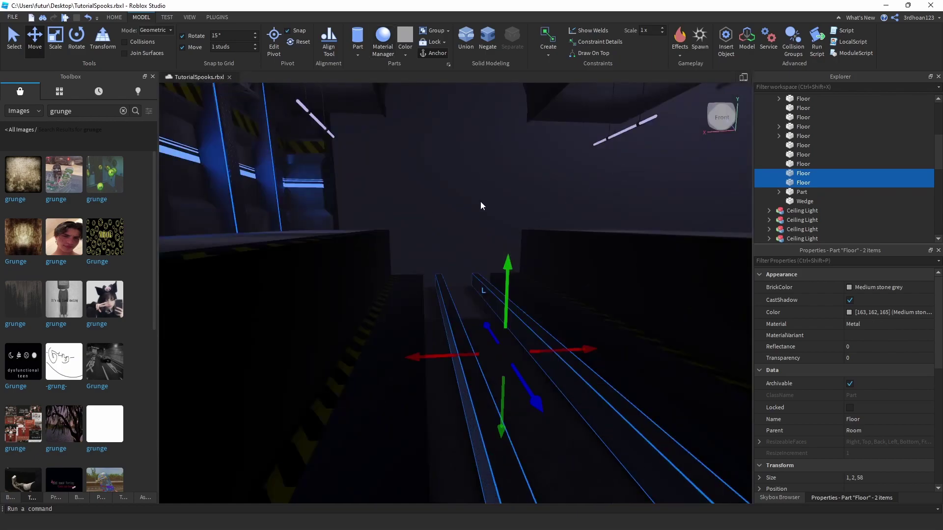
# Recolor both selected rails to Smoky grey.
pyautogui.click(399, 51)
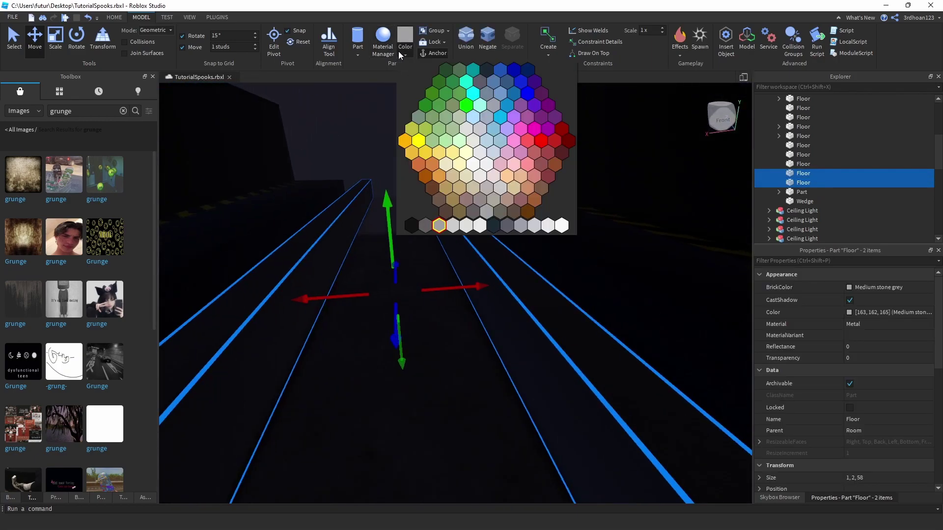
pyautogui.click(444, 224)
pyautogui.click(407, 54)
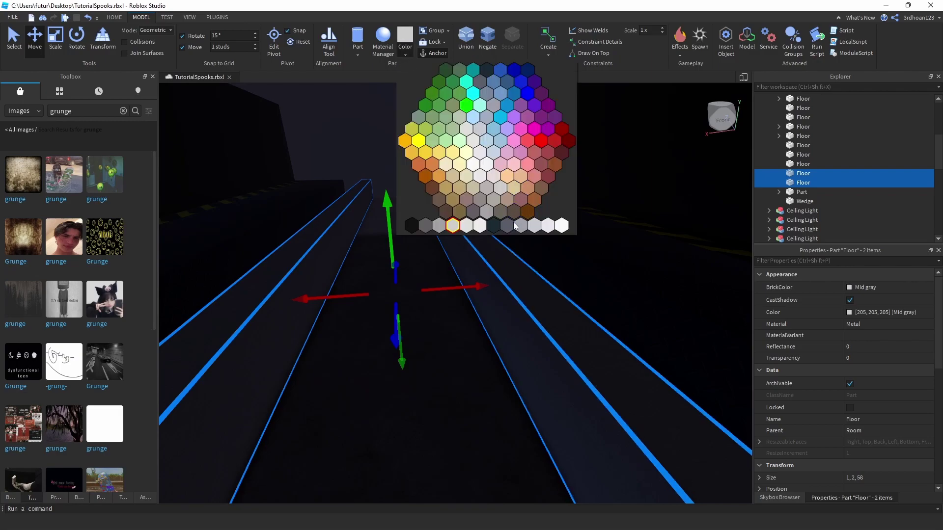
pyautogui.click(453, 225)
pyautogui.click(412, 149)
pyautogui.press('a')
pyautogui.moveTo(412, 151); pyautogui.dragTo(404, 195, button='right')
# Extend both rails downward to a height of 3 studs.
pyautogui.click(399, 208)
pyautogui.click(56, 37)
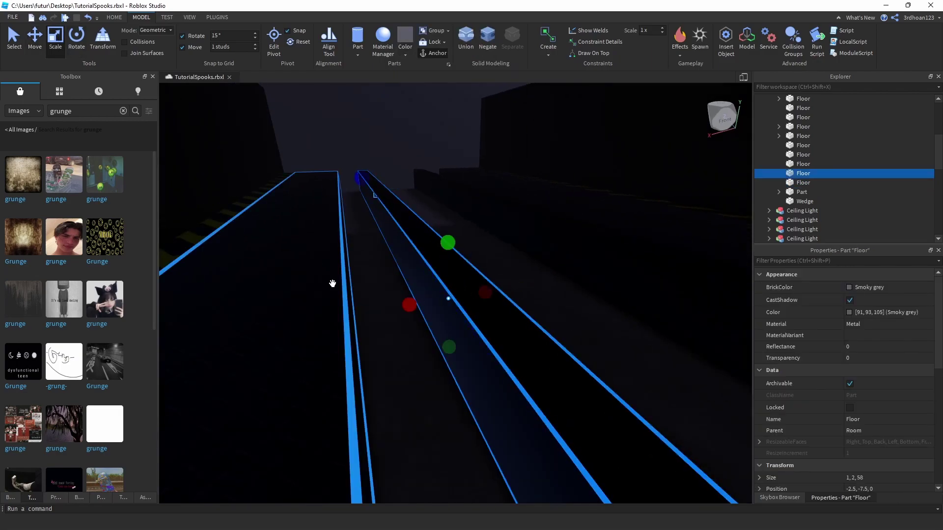
pyautogui.moveTo(448, 348); pyautogui.dragTo(449, 375)
pyautogui.click(509, 258)
pyautogui.click(558, 257)
# Raise the tops of both rails so each is 5 studs tall.
pyautogui.press('d')
pyautogui.click(383, 122)
pyautogui.moveTo(383, 122); pyautogui.dragTo(382, 122, button='right')
pyautogui.press('s')
pyautogui.press('w')
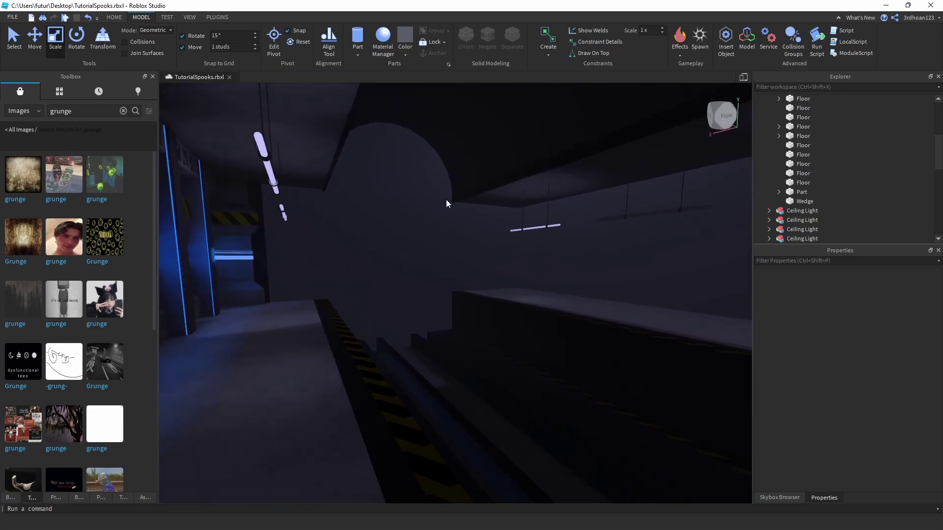
pyautogui.moveTo(438, 192); pyautogui.dragTo(454, 275, button='right')
pyautogui.press('d')
pyautogui.click(396, 274)
pyautogui.moveTo(434, 259); pyautogui.dragTo(438, 253)
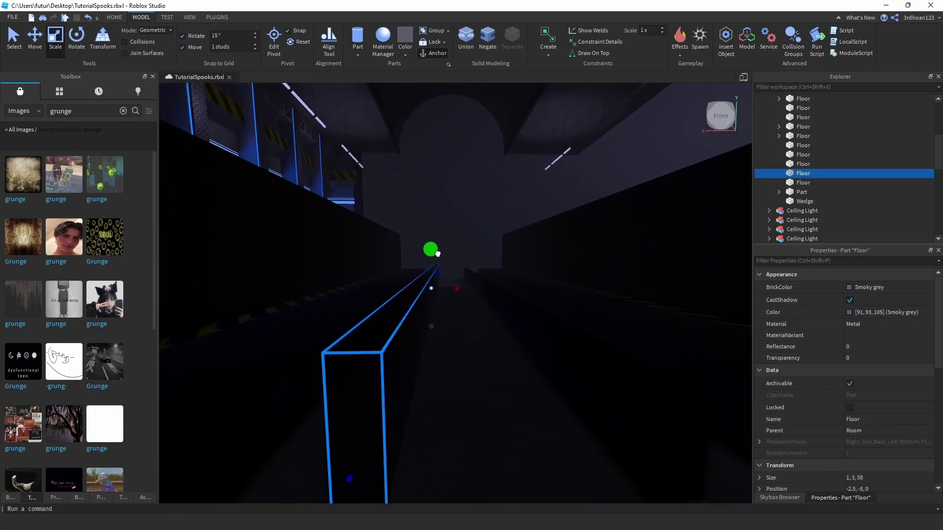
pyautogui.click(472, 266)
pyautogui.click(481, 278)
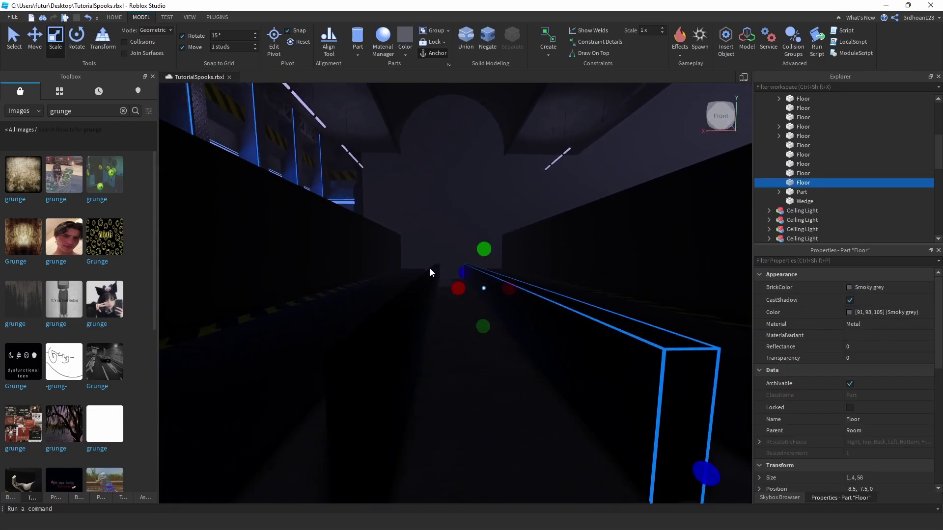
pyautogui.click(495, 269)
# Duplicate a rail and resize the copy into a 5 × 2 × 1 stud crosspiece between the two rails at the track's end.
pyautogui.moveTo(467, 232); pyautogui.dragTo(439, 217, button='right')
pyautogui.press('s')
pyautogui.click(440, 217)
pyautogui.press('s')
pyautogui.press('a')
pyautogui.moveTo(479, 305); pyautogui.dragTo(480, 304, button='right')
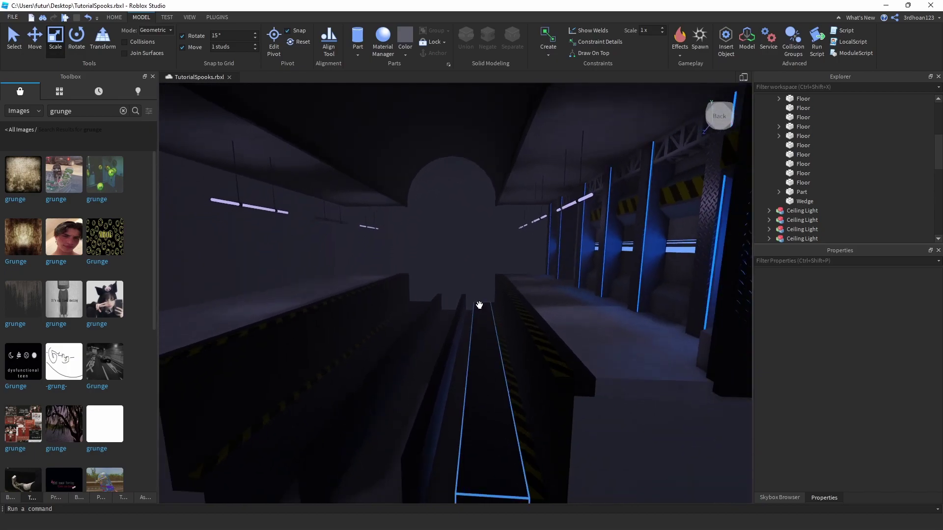
pyautogui.scroll(-4, 479, 304)
pyautogui.scroll(4, 441, 305)
pyautogui.scroll(-3, 446, 305)
pyautogui.scroll(3, 442, 303)
pyautogui.click(407, 289)
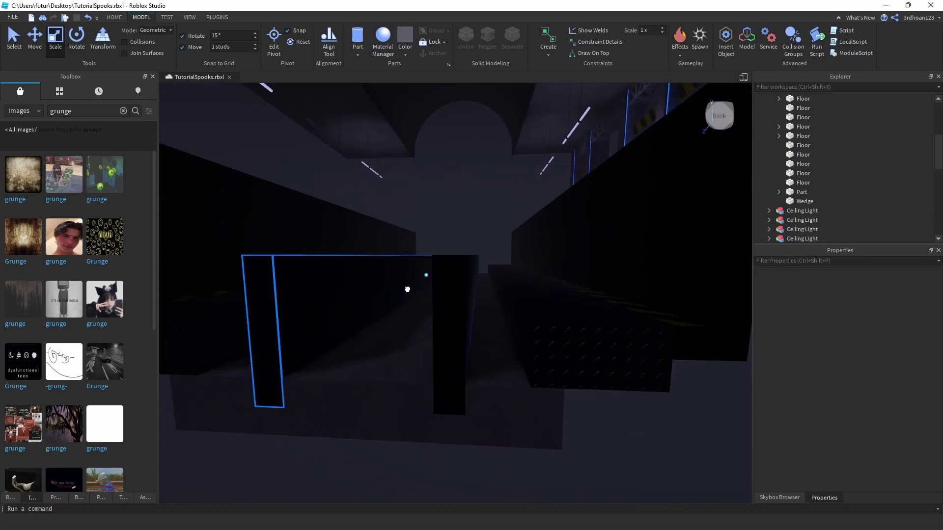
pyautogui.moveTo(423, 278); pyautogui.dragTo(424, 301, button='right')
pyautogui.press('w')
pyautogui.press('s')
pyautogui.hotkey('ctrl', 'd')
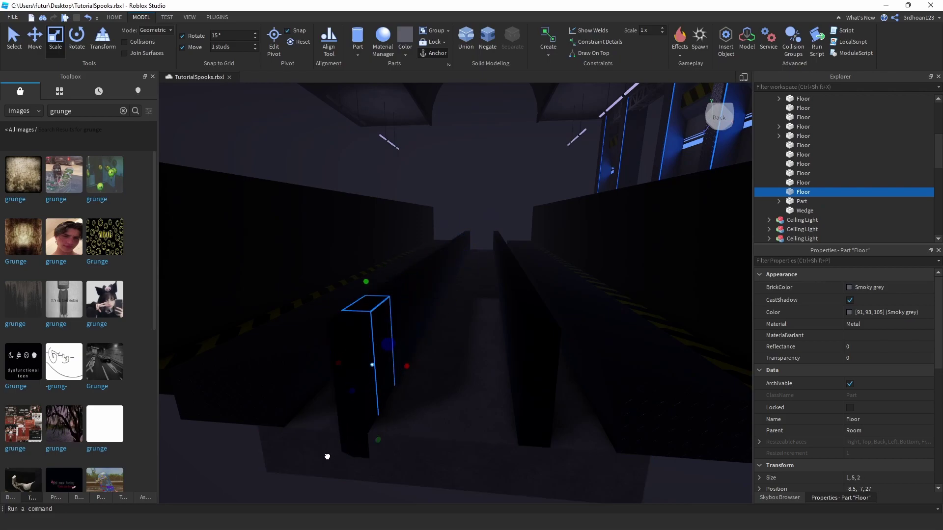
pyautogui.moveTo(407, 378); pyautogui.dragTo(551, 392)
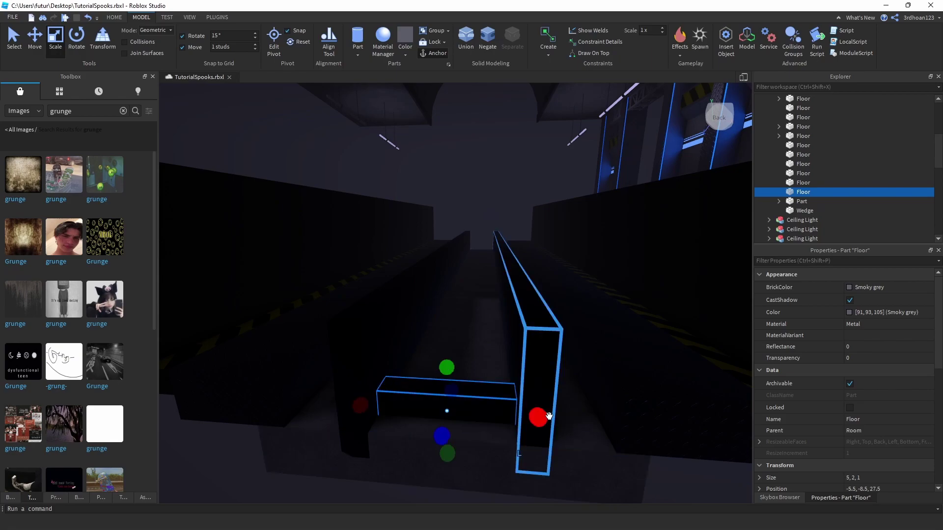
pyautogui.moveTo(549, 417); pyautogui.dragTo(549, 416, button='right')
# Set the move increment to 10 studs and place copies of the crosspiece along the track, ending at Z -22.5.
pyautogui.click(563, 145)
pyautogui.moveTo(563, 145); pyautogui.dragTo(563, 145, button='right')
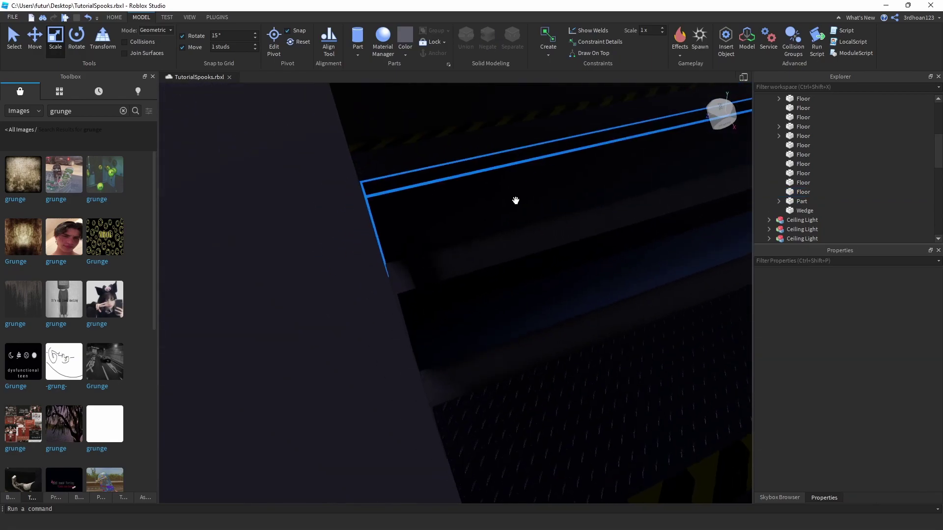
pyautogui.click(434, 279)
pyautogui.write('10')
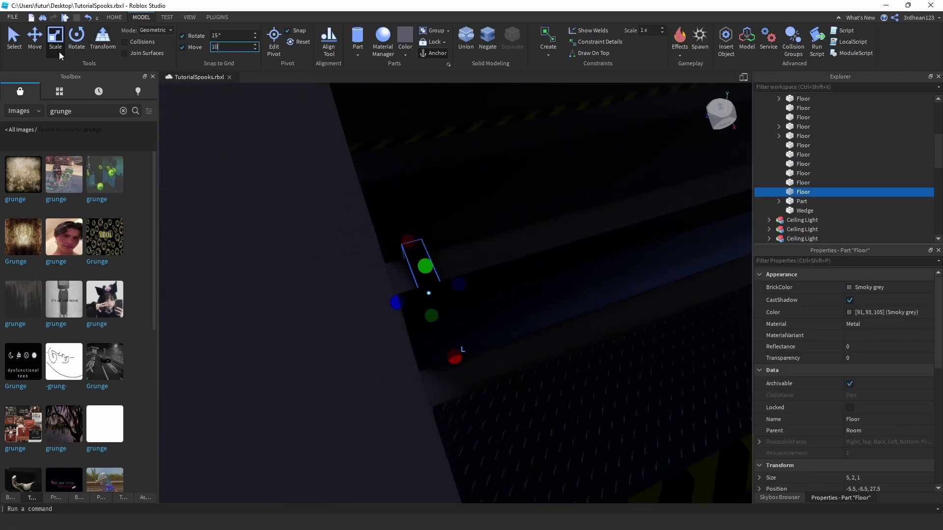
pyautogui.click(35, 38)
pyautogui.moveTo(536, 260); pyautogui.dragTo(589, 246)
pyautogui.moveTo(589, 246); pyautogui.dragTo(589, 246, button='right')
pyautogui.hotkey('ctrl', 'd')
pyautogui.moveTo(524, 258); pyautogui.dragTo(524, 258)
pyautogui.hotkey('ctrl', 'd')
pyautogui.moveTo(621, 174); pyautogui.dragTo(675, 135)
pyautogui.hotkey('ctrl', 'd')
# Set the snap increment to 2 studs and lower the tops of both long rails.
pyautogui.scroll(-2, 677, 133)
pyautogui.click(666, 143)
pyautogui.moveTo(664, 144); pyautogui.dragTo(664, 144, button='right')
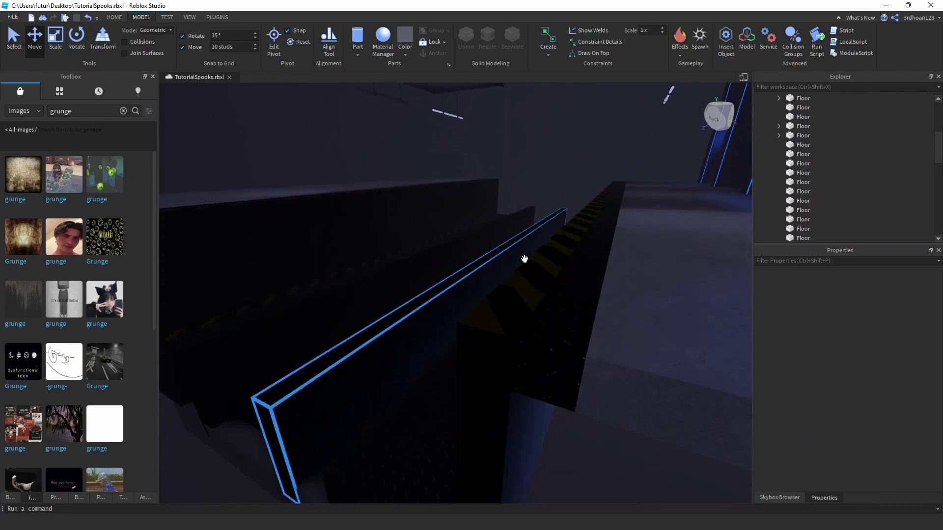
pyautogui.click(442, 265)
pyautogui.moveTo(382, 169); pyautogui.dragTo(382, 169, button='right')
pyautogui.click(49, 54)
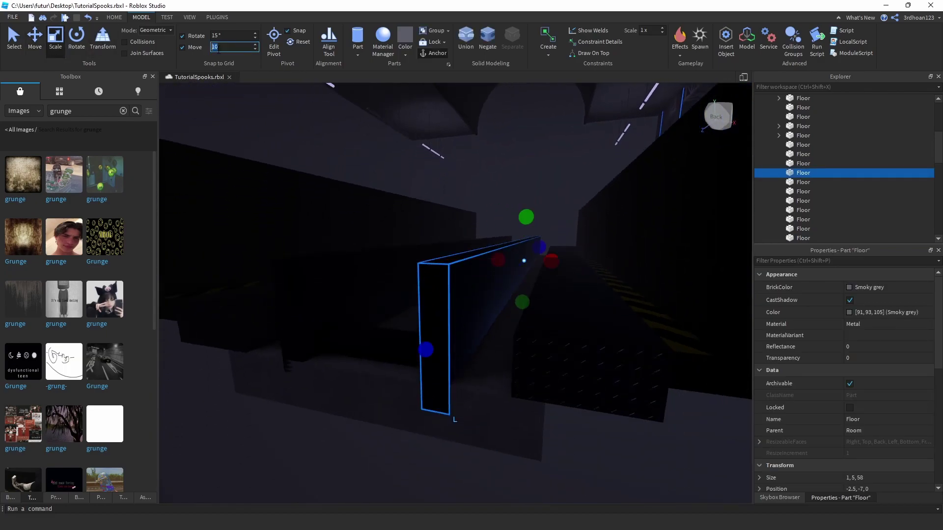
pyautogui.write('2 studs')
pyautogui.moveTo(522, 209); pyautogui.dragTo(521, 226)
pyautogui.click(465, 247)
pyautogui.moveTo(472, 208); pyautogui.dragTo(472, 221)
# Duplicate the last crosspiece and, with a 1-stud increment, narrow the copy to 1 stud wide at its centre.
pyautogui.click(538, 221)
pyautogui.moveTo(538, 221); pyautogui.dragTo(538, 221, button='right')
pyautogui.press('w')
pyautogui.click(417, 420)
pyautogui.press('a')
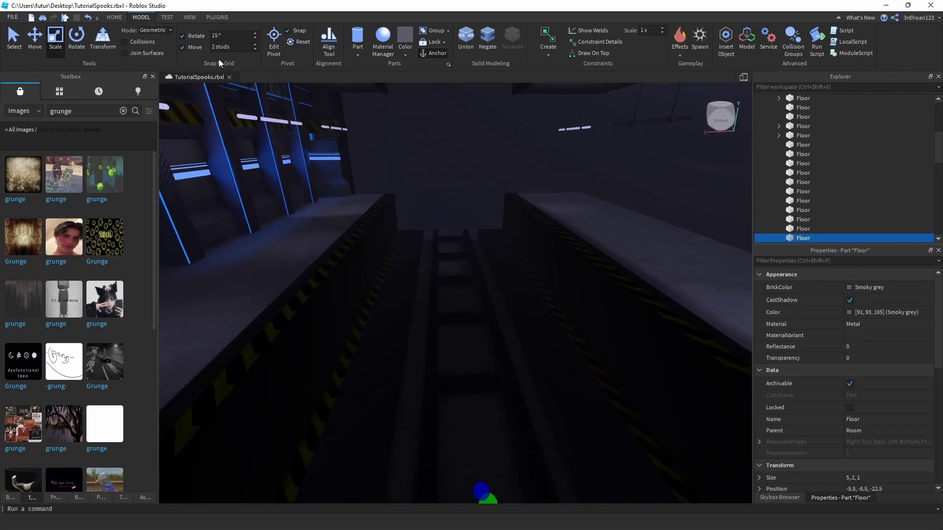
pyautogui.moveTo(461, 239); pyautogui.dragTo(391, 255, button='right')
pyautogui.press('s')
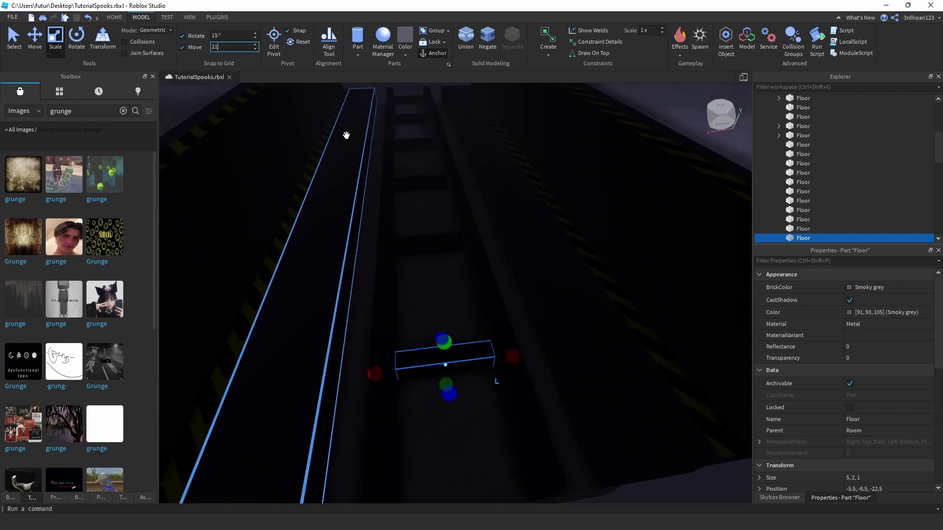
pyautogui.moveTo(218, 49); pyautogui.dragTo(191, 51)
pyautogui.write('1')
pyautogui.moveTo(406, 187); pyautogui.dragTo(412, 204, button='right')
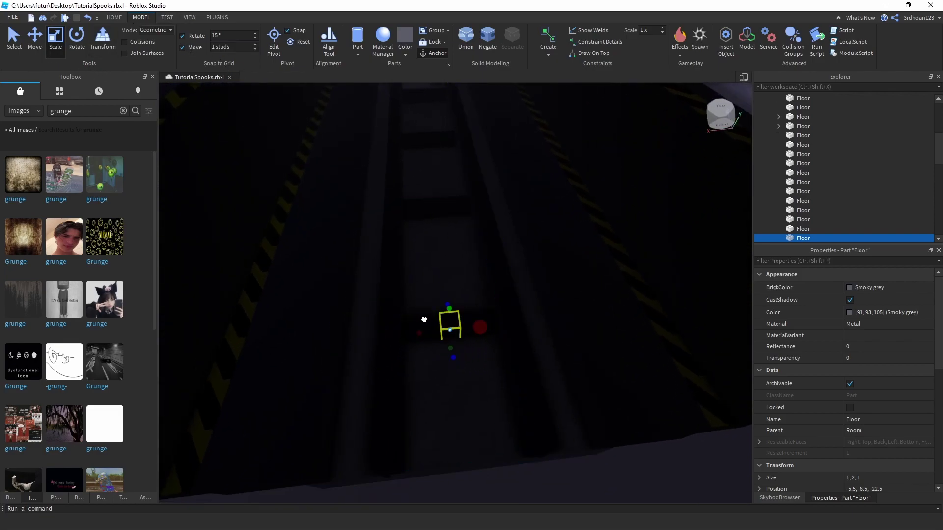
pyautogui.moveTo(478, 496); pyautogui.dragTo(424, 187)
# Stretch the narrowed block in both directions along the full track to form a centre rail.
pyautogui.scroll(2, 420, 180)
pyautogui.press('a')
pyautogui.moveTo(425, 187); pyautogui.dragTo(423, 185, button='right')
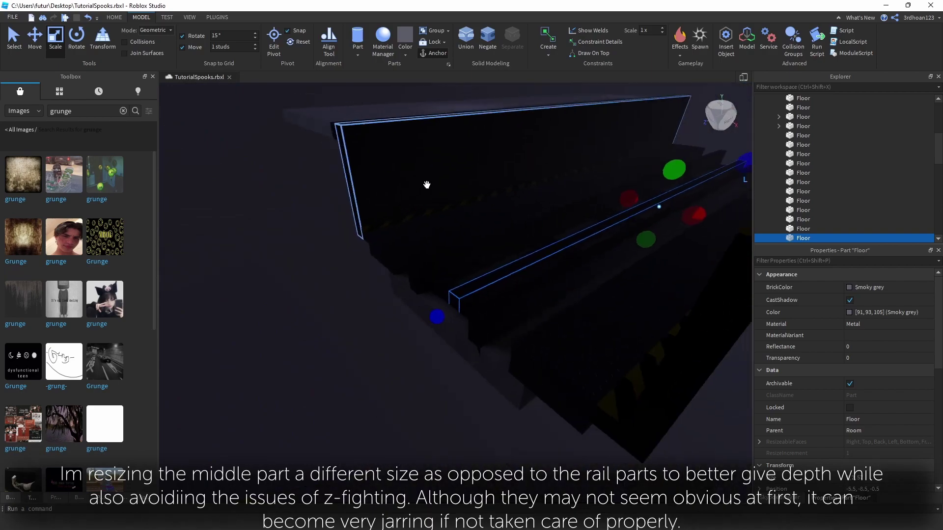
pyautogui.moveTo(437, 319); pyautogui.dragTo(429, 322)
pyautogui.moveTo(430, 322); pyautogui.dragTo(430, 322, button='right')
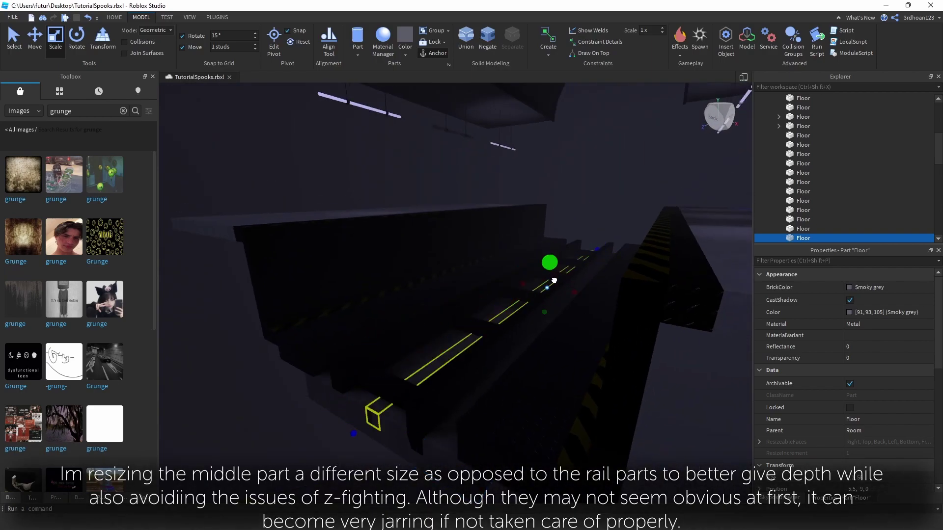
# Set the snap increment to 0.25 studs and narrow the centre rail to 0.5 studs wide.
pyautogui.click(608, 201)
pyautogui.moveTo(608, 201); pyautogui.dragTo(607, 201, button='right')
pyautogui.scroll(3, 434, 314)
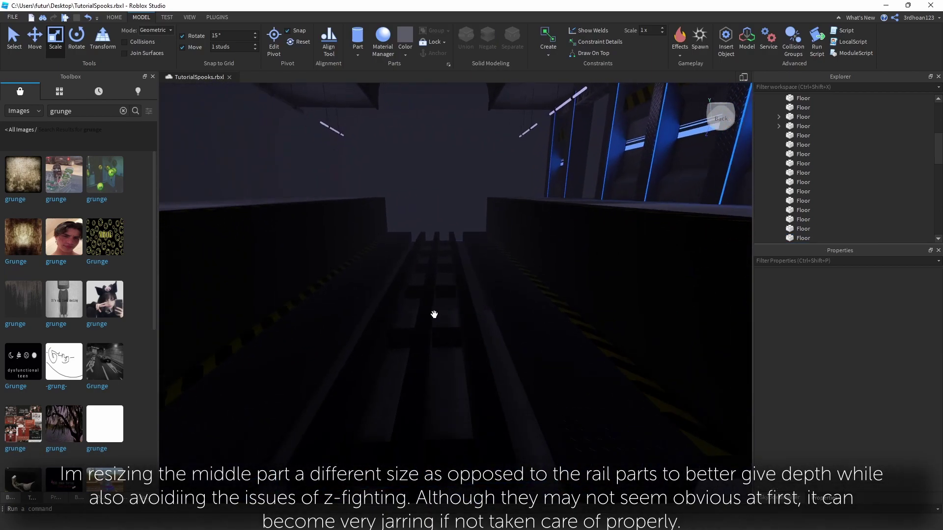
pyautogui.click(434, 314)
pyautogui.click(237, 48)
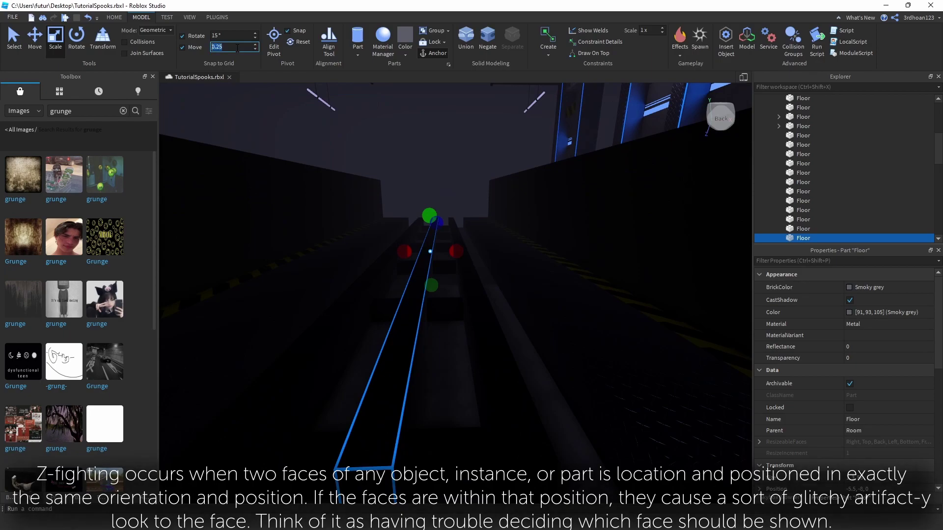
pyautogui.moveTo(456, 251); pyautogui.dragTo(453, 254)
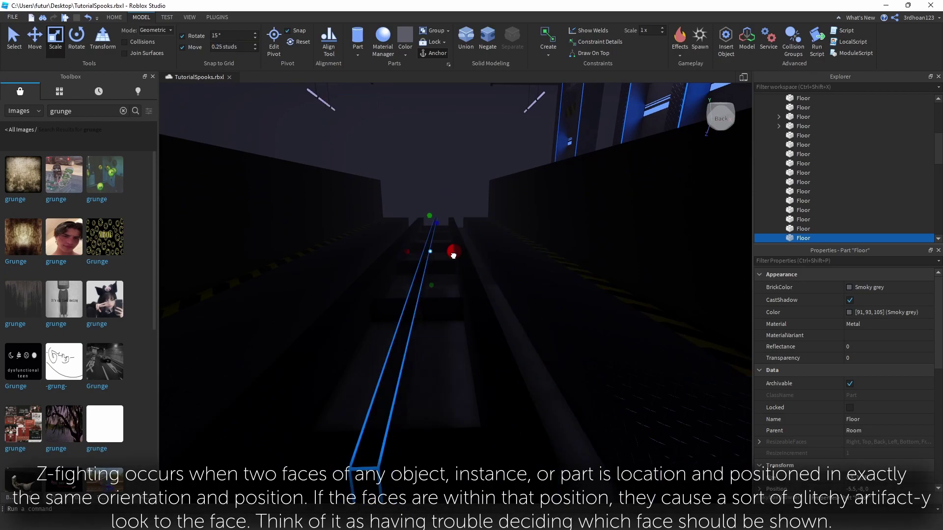
pyautogui.click(464, 186)
# Place a copy of the thin centre rail along the outer side of the rail at X -2.5, 0.5 studs wide.
pyautogui.press('s')
pyautogui.moveTo(464, 186); pyautogui.dragTo(464, 185, button='right')
pyautogui.moveTo(438, 217); pyautogui.dragTo(421, 268, button='right')
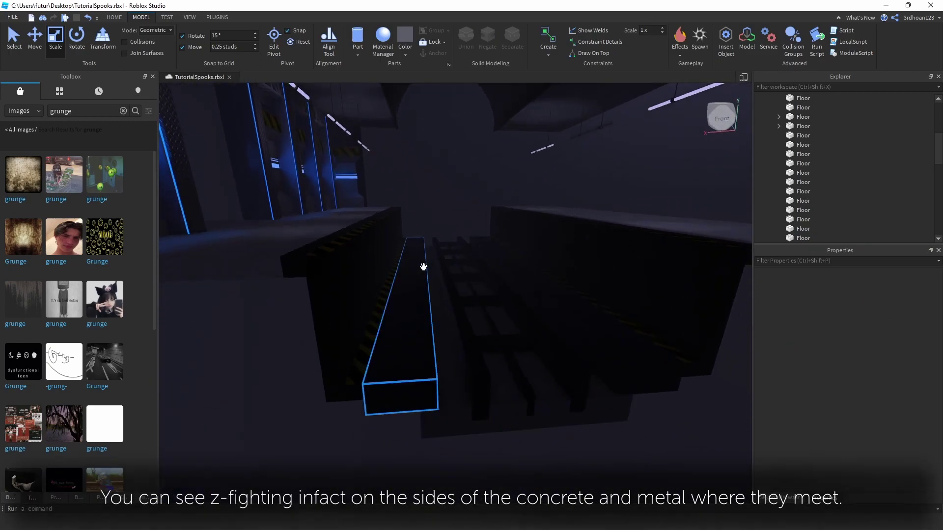
pyautogui.press('w')
pyautogui.click(440, 293)
pyautogui.press('q')
pyautogui.moveTo(428, 254); pyautogui.dragTo(408, 288)
pyautogui.press('a')
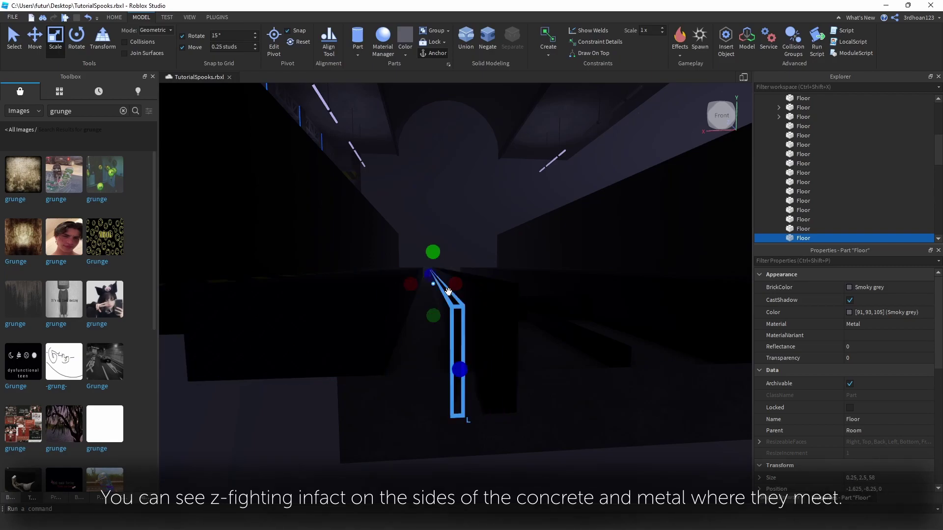
pyautogui.click(469, 222)
pyautogui.moveTo(468, 222); pyautogui.dragTo(468, 222, button='right')
pyautogui.click(456, 258)
pyautogui.moveTo(474, 260); pyautogui.dragTo(475, 260)
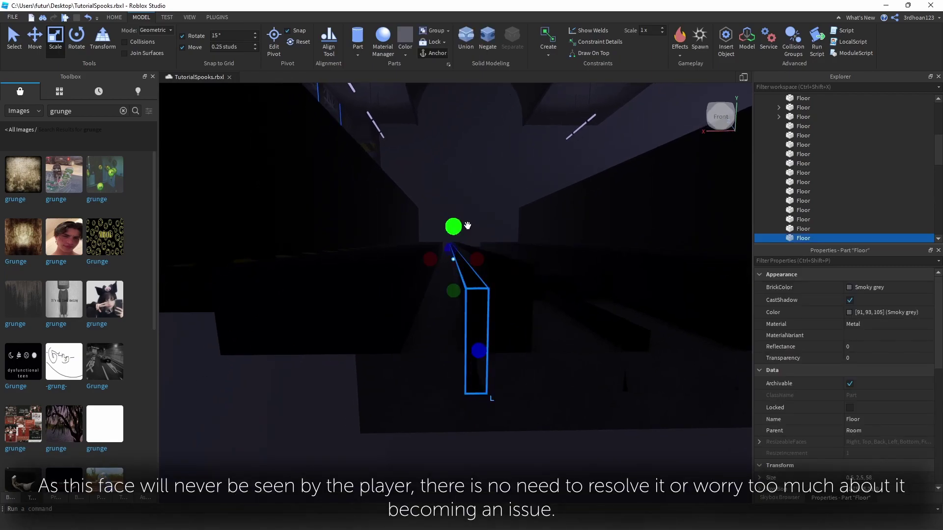
# Place a matching 0.5 × 2.5 × 58 stud strip outside the opposite rail at X -9.75.
pyautogui.click(466, 189)
pyautogui.moveTo(465, 190); pyautogui.dragTo(464, 194, button='right')
pyautogui.press('w')
pyautogui.click(35, 42)
pyautogui.moveTo(493, 245)
pyautogui.mouseDown()
pyautogui.moveTo(480, 246)
pyautogui.moveTo(493, 244)
pyautogui.mouseUp()
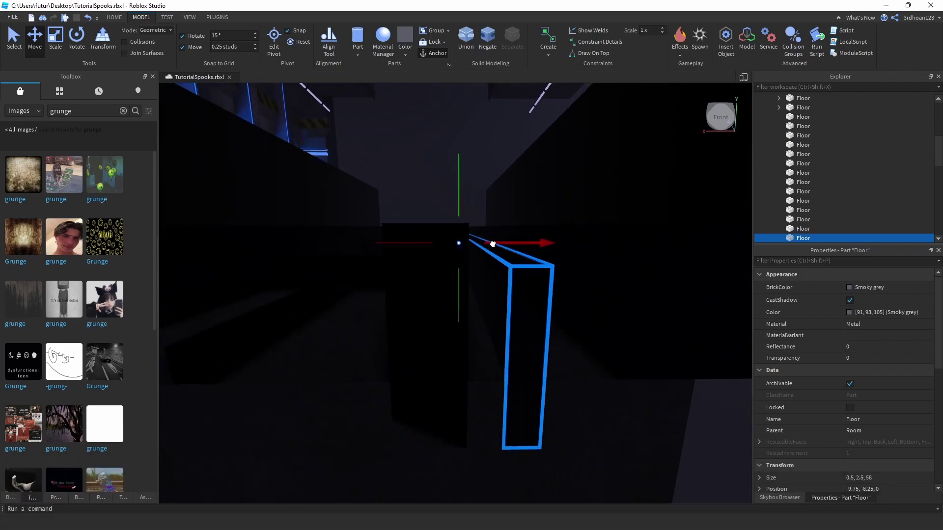
# Duplicate the platform's side wall at X -16.5 and reduce the copy to a 0.25-stud-high strip near the wall's upper edge.
pyautogui.click(470, 167)
pyautogui.press('s')
pyautogui.moveTo(469, 167); pyautogui.dragTo(470, 167, button='right')
pyautogui.moveTo(428, 263); pyautogui.dragTo(438, 288, button='right')
pyautogui.press('s')
pyautogui.click(431, 304)
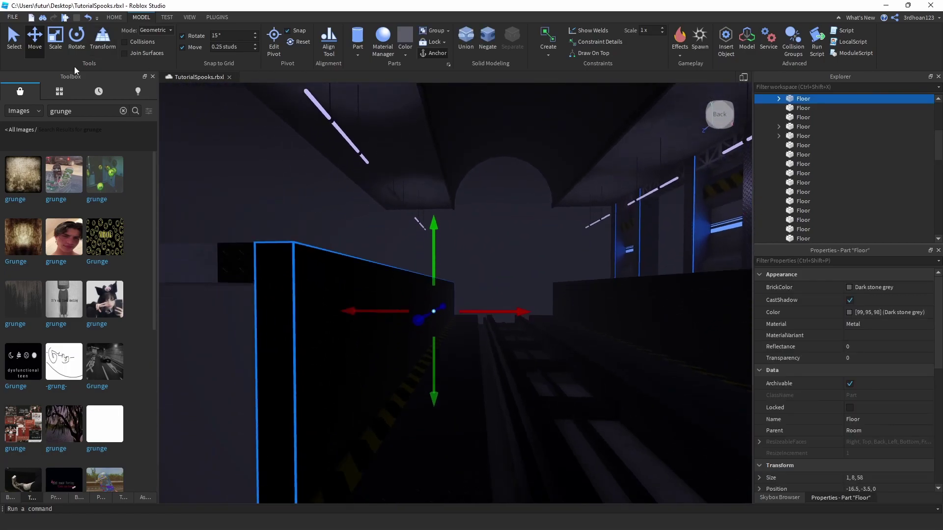
pyautogui.click(55, 42)
pyautogui.moveTo(311, 164); pyautogui.dragTo(314, 175, button='right')
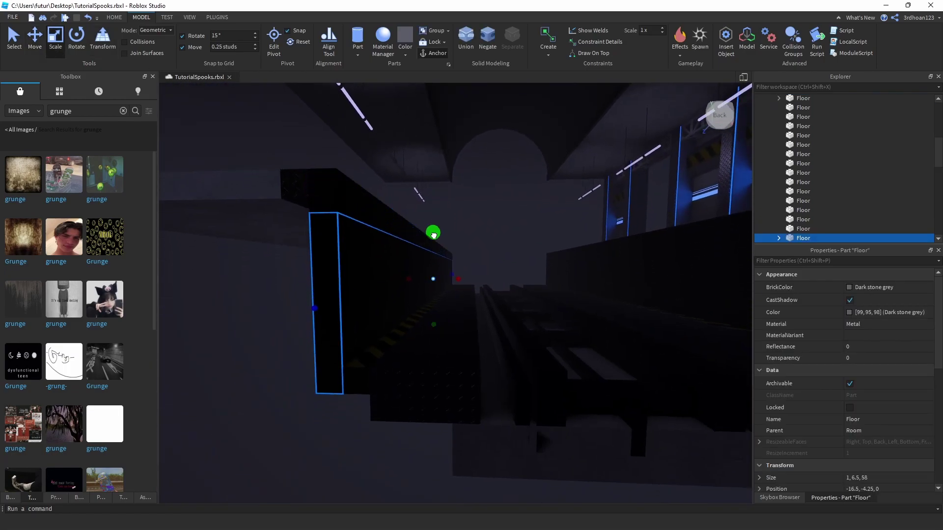
pyautogui.moveTo(439, 270); pyautogui.dragTo(467, 251, button='right')
pyautogui.press('w')
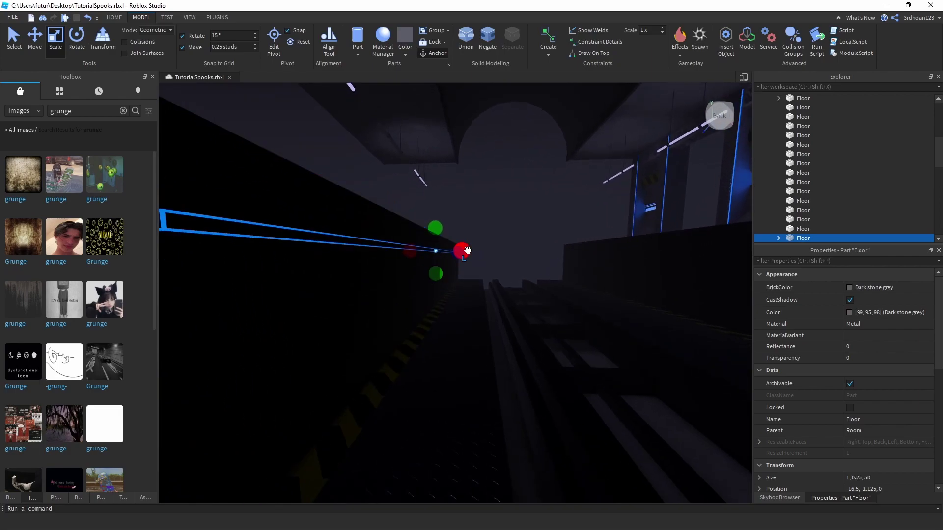
# Widen the thin wall strip to 1.25 studs so it protrudes toward the track.
pyautogui.click(505, 218)
pyautogui.press('a')
pyautogui.moveTo(506, 218); pyautogui.dragTo(467, 232, button='right')
pyautogui.click(466, 226)
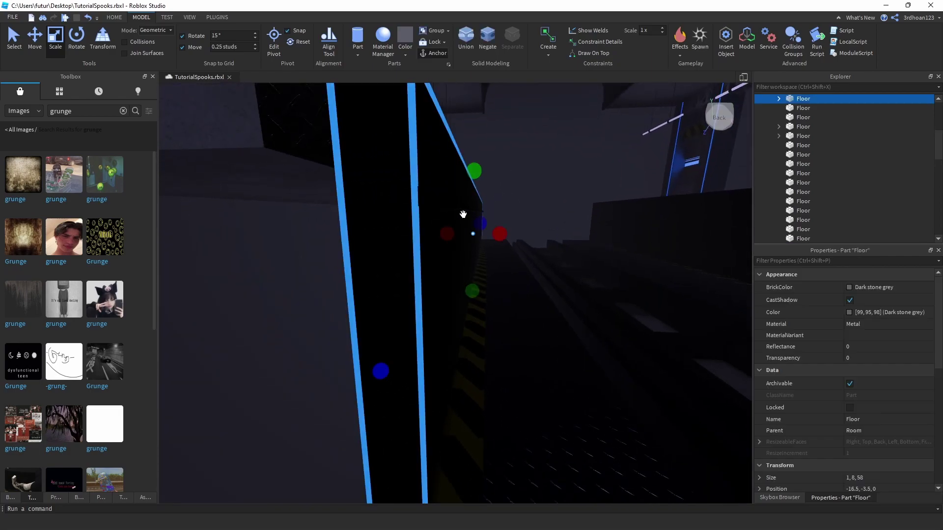
pyautogui.click(464, 210)
# Find the Neon material and apply it to the wall strip.
pyautogui.click(389, 55)
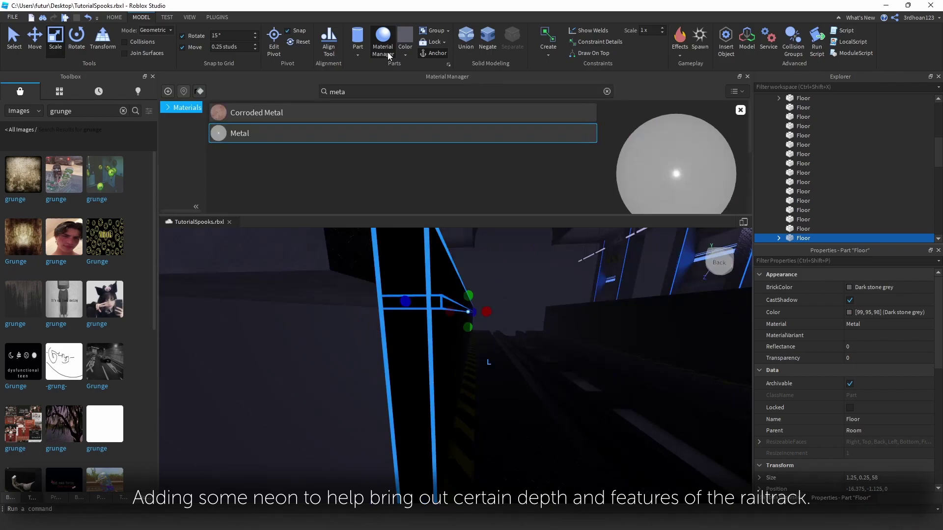
pyautogui.click(374, 90)
pyautogui.write('neon')
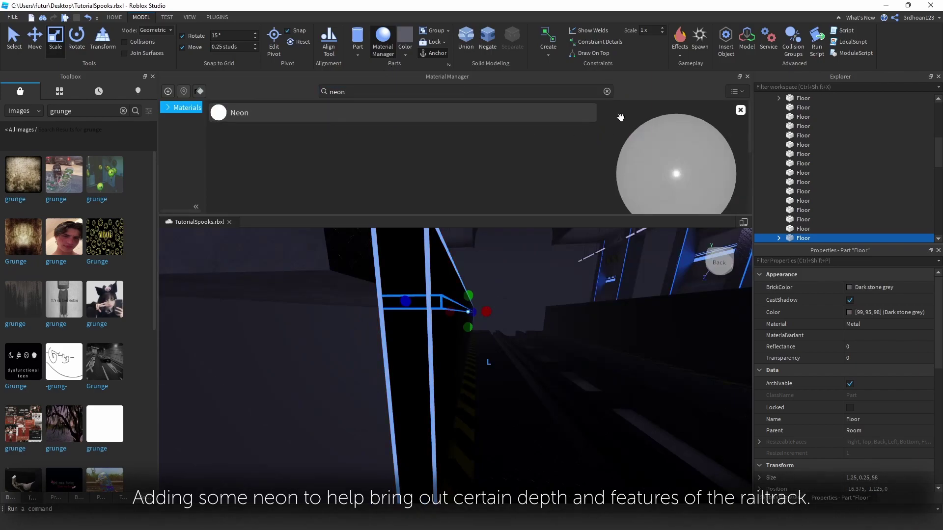
pyautogui.click(587, 113)
pyautogui.click(747, 77)
pyautogui.moveTo(558, 246); pyautogui.dragTo(552, 193, button='right')
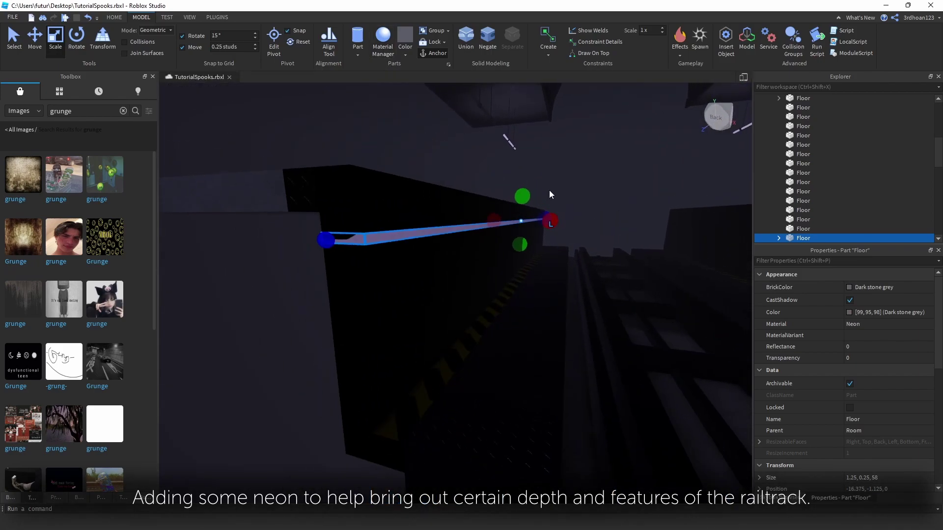
pyautogui.press('e')
pyautogui.press('q')
# Recolour the neon wall strip Baby blue and darken it to RGB 119, 152, 171.
pyautogui.click(405, 55)
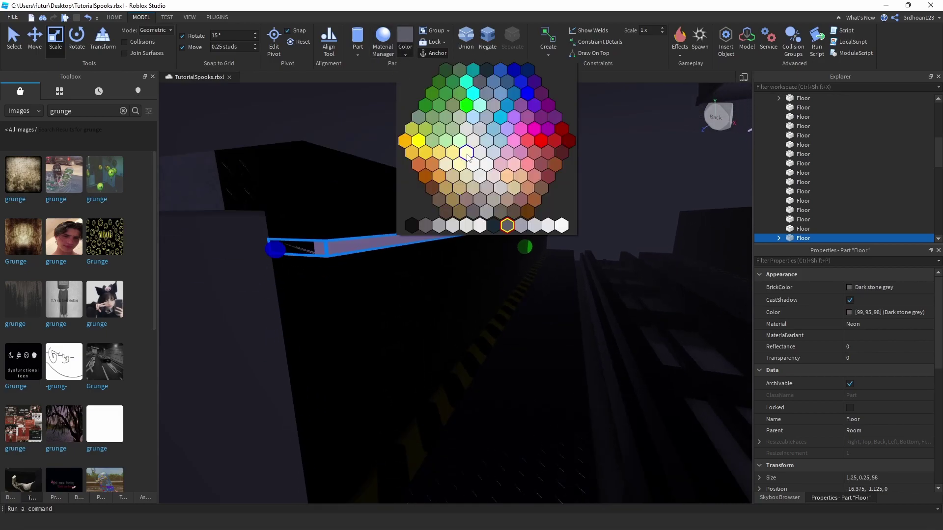
pyautogui.click(501, 118)
pyautogui.click(406, 55)
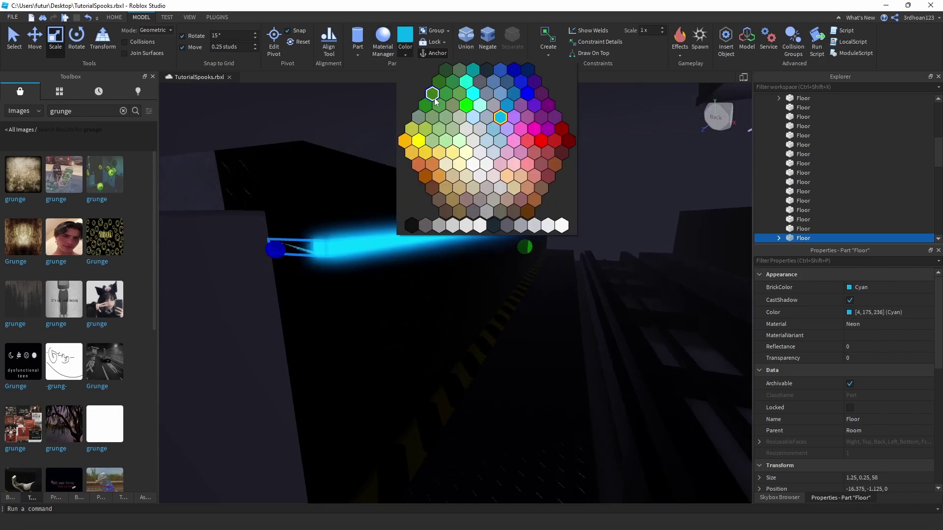
pyautogui.click(499, 143)
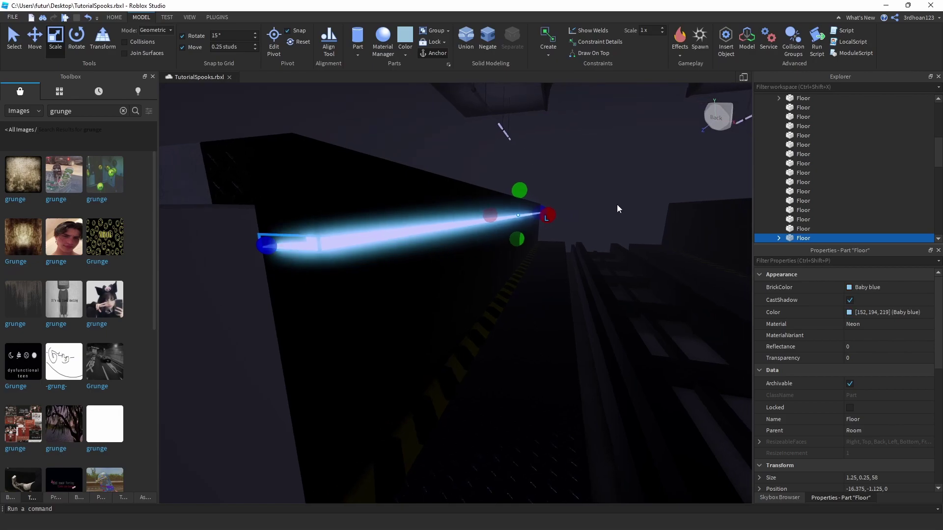
pyautogui.click(852, 316)
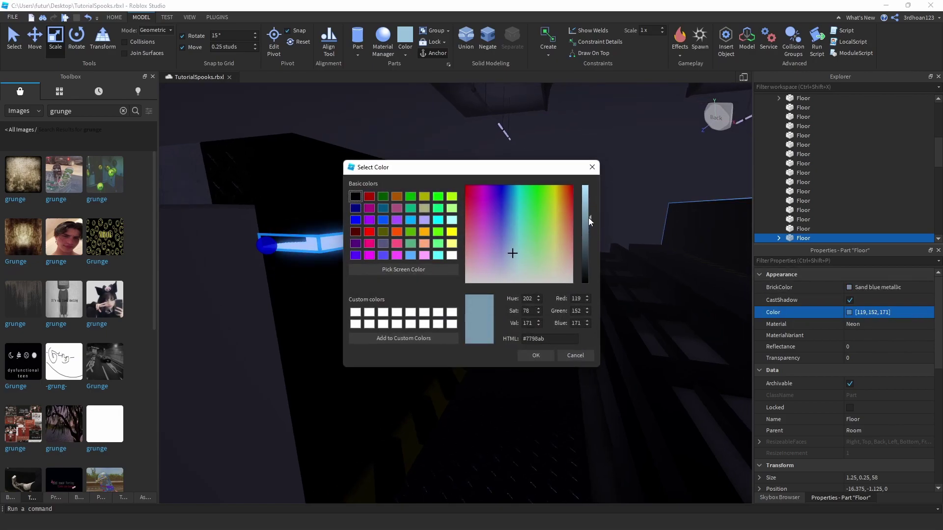
pyautogui.click(539, 355)
# Duplicate the neon strip directly below the first one and increase the copy's height to 0.5 studs, centred at Y -2.
pyautogui.click(618, 164)
pyautogui.moveTo(617, 164); pyautogui.dragTo(550, 235, button='right')
pyautogui.click(550, 235)
pyautogui.press('a')
pyautogui.press('q')
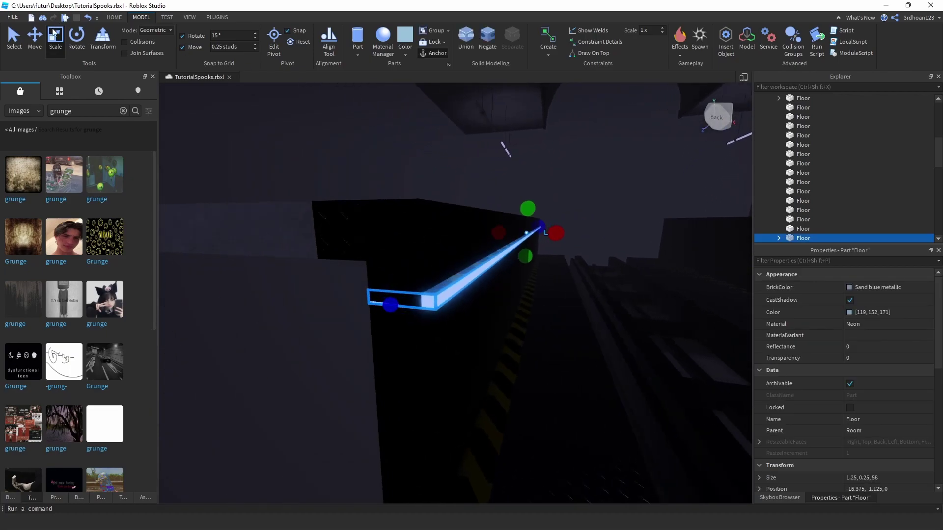
pyautogui.hotkey('ctrl', '2')
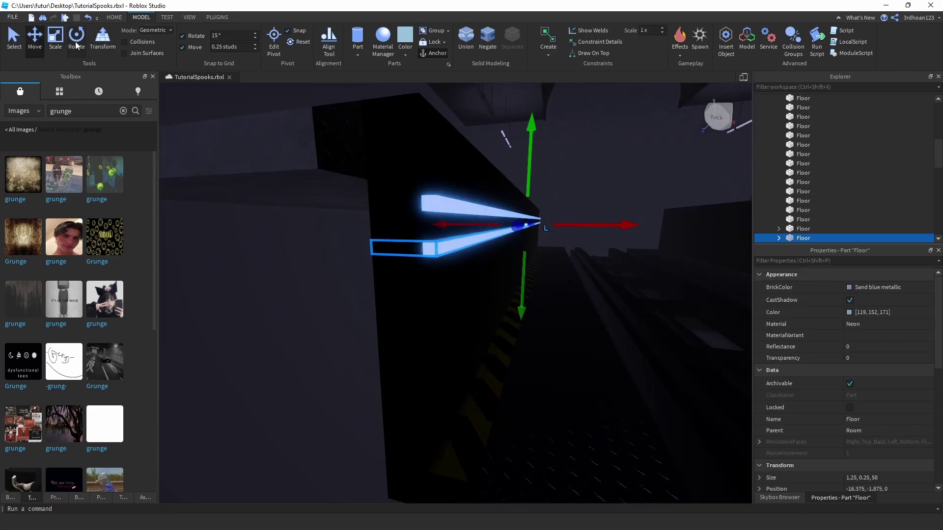
pyautogui.moveTo(525, 249); pyautogui.dragTo(525, 253)
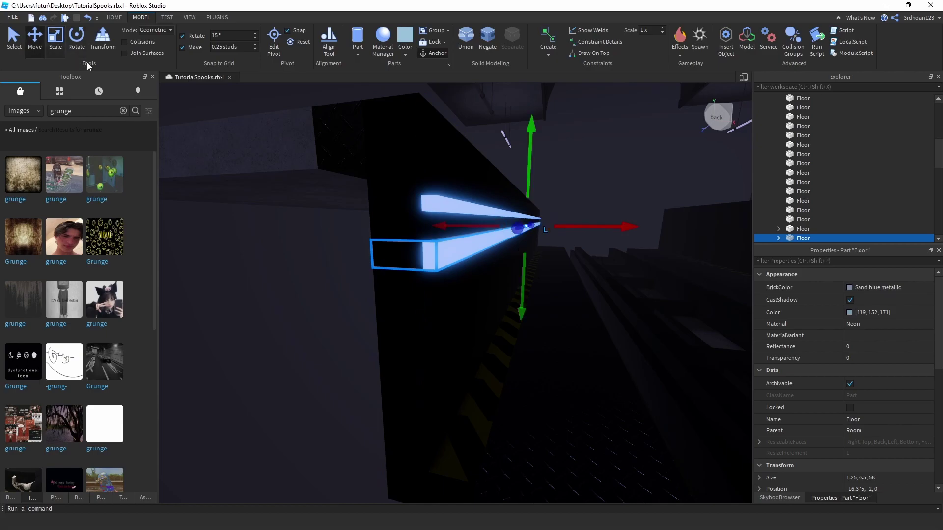
# Duplicate the 0.5-stud strip below itself and increase the third strip's height to 1 stud.
pyautogui.moveTo(530, 182); pyautogui.dragTo(530, 181)
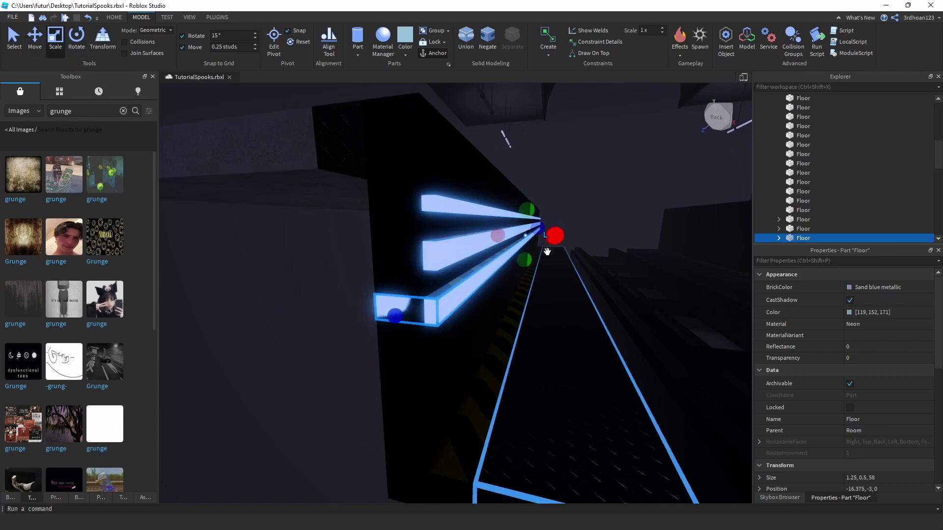
pyautogui.click(581, 202)
pyautogui.moveTo(580, 203); pyautogui.dragTo(580, 203, button='right')
pyautogui.press('q')
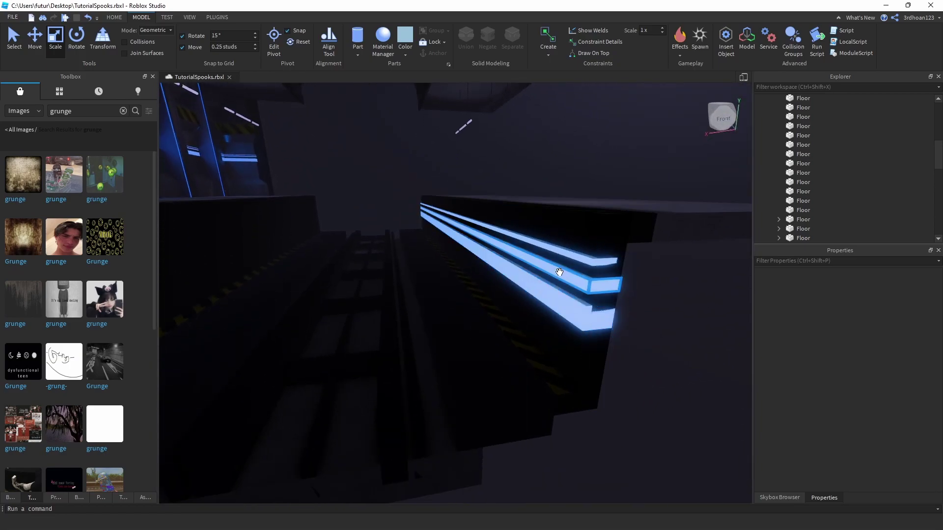
# Delete the surface textures that the three neon strips inherited from the wall.
pyautogui.click(560, 255)
pyautogui.moveTo(570, 261); pyautogui.dragTo(570, 261, button='right')
pyautogui.click(643, 341)
pyautogui.moveTo(643, 341); pyautogui.dragTo(643, 341, button='right')
pyautogui.scroll(5, 507, 270)
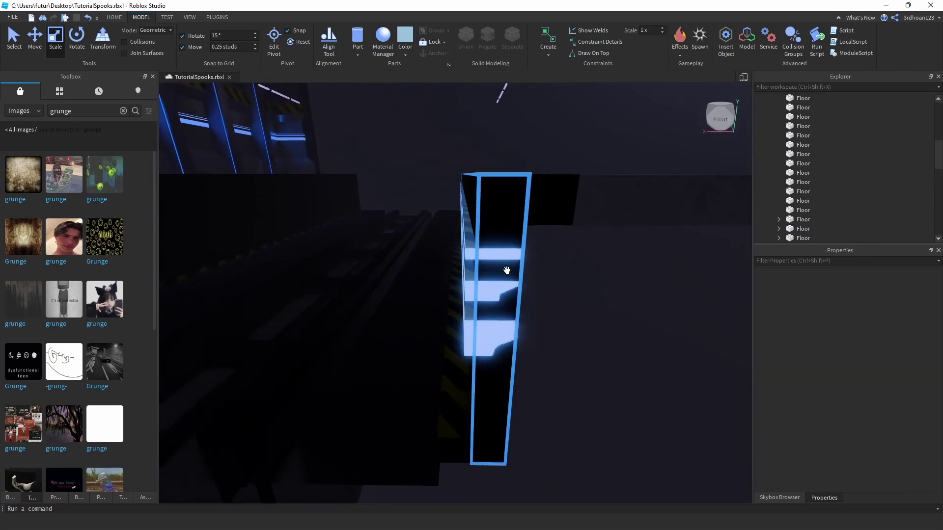
pyautogui.click(475, 259)
pyautogui.click(474, 259)
pyautogui.press('Delete')
pyautogui.click(478, 293)
pyautogui.click(478, 293)
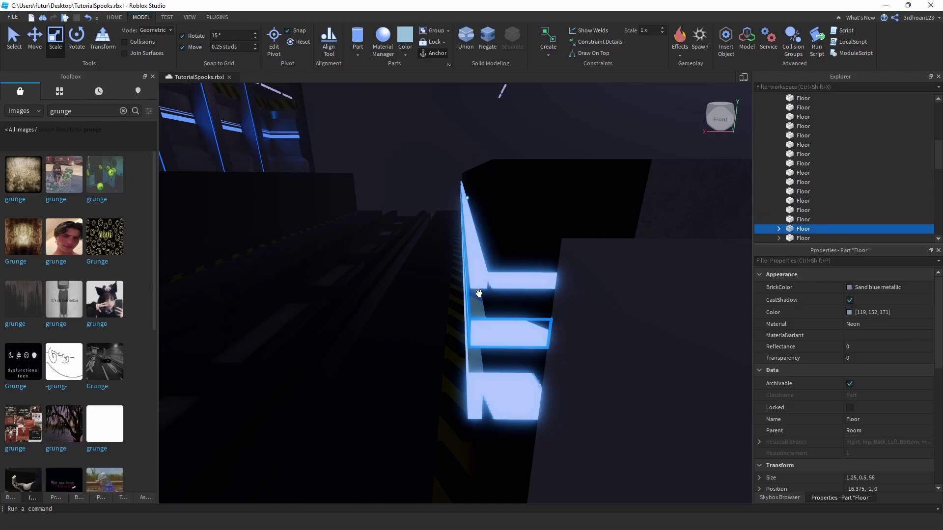
pyautogui.press('Delete')
pyautogui.click(475, 358)
pyautogui.press('Delete')
# Set the move snap to 0.05 studs and pull the lowest neon strip's track-side face in toward the wall.
pyautogui.moveTo(585, 376); pyautogui.dragTo(585, 375, button='right')
pyautogui.press('a')
pyautogui.press('q')
pyautogui.moveTo(583, 306); pyautogui.dragTo(585, 306, button='right')
pyautogui.press('d')
pyautogui.press('e')
pyautogui.click(444, 357)
pyautogui.scroll(1, 444, 358)
pyautogui.moveTo(230, 47); pyautogui.dragTo(215, 47)
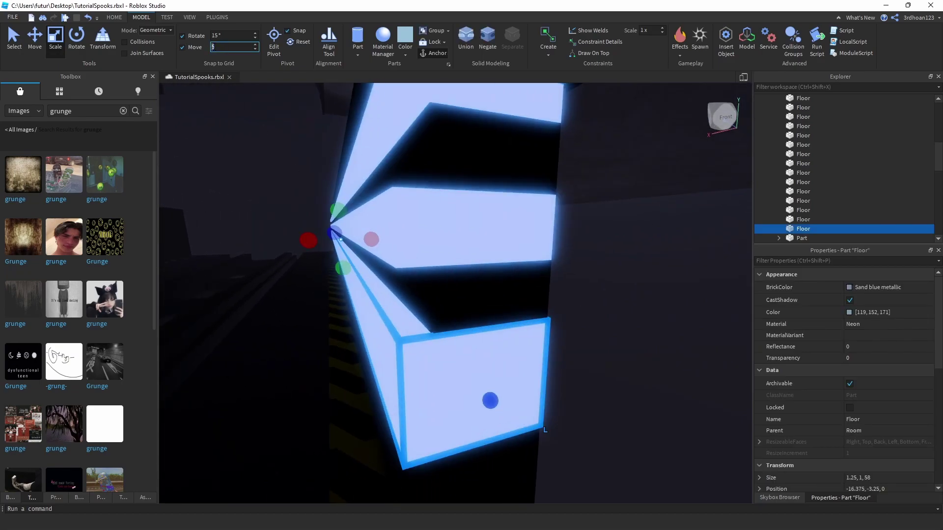
pyautogui.moveTo(309, 240); pyautogui.dragTo(317, 243)
# Pull the track-side faces of the middle and upper neon strips in toward the wall to match the lowest strip.
pyautogui.click(420, 257)
pyautogui.moveTo(421, 260); pyautogui.dragTo(420, 259, button='right')
pyautogui.press('d')
pyautogui.moveTo(325, 220); pyautogui.dragTo(329, 221)
pyautogui.press('e')
pyautogui.moveTo(329, 223); pyautogui.dragTo(328, 220, button='right')
pyautogui.click(497, 190)
pyautogui.click(402, 210)
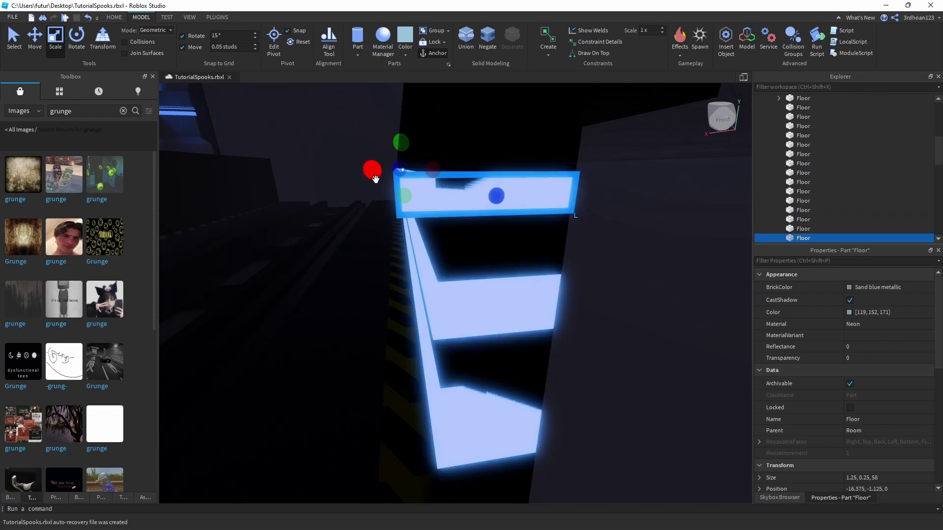
pyautogui.moveTo(377, 181); pyautogui.dragTo(377, 180)
# Inspect how far the three neon strips protrude along the full length of the platform wall.
pyautogui.click(606, 258)
pyautogui.press('a')
pyautogui.moveTo(606, 258); pyautogui.dragTo(608, 257, button='right')
pyautogui.press('w')
pyautogui.moveTo(458, 304); pyautogui.dragTo(475, 318, button='right')
pyautogui.press('s')
pyautogui.press('w')
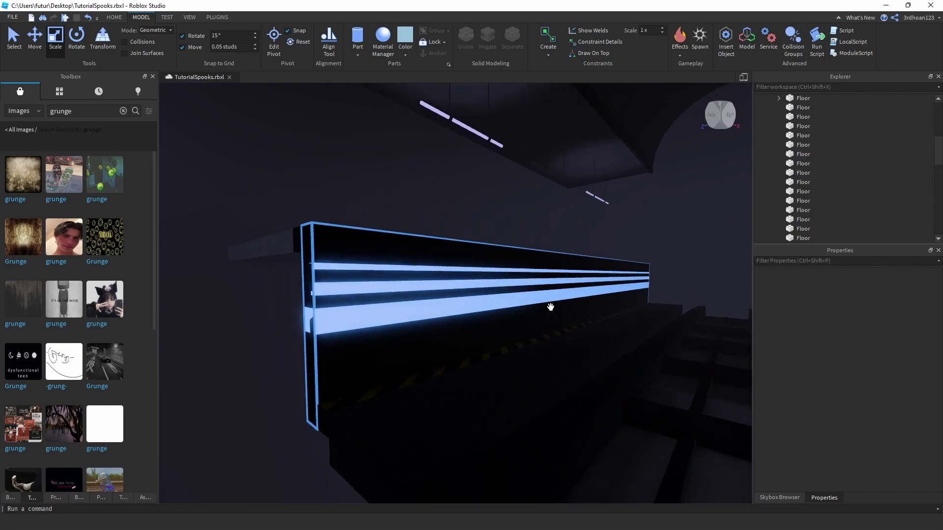
pyautogui.moveTo(547, 307); pyautogui.dragTo(547, 307, button='right')
# Duplicate a neon strip and enlarge the copy to 1.3 × 3.25 × 58 studs to cover all three strips, finishing with a 0.25-stud snap.
pyautogui.click(410, 303)
pyautogui.press('w')
pyautogui.click(223, 47)
pyautogui.write('1')
pyautogui.hotkey('ctrl', 'a')
pyautogui.write('1')
pyautogui.moveTo(411, 163); pyautogui.dragTo(411, 164, button='right')
pyautogui.moveTo(512, 241); pyautogui.dragTo(481, 270)
pyautogui.click(236, 47)
pyautogui.write('0.25')
pyautogui.press('Return')
pyautogui.moveTo(481, 211); pyautogui.dragTo(487, 190)
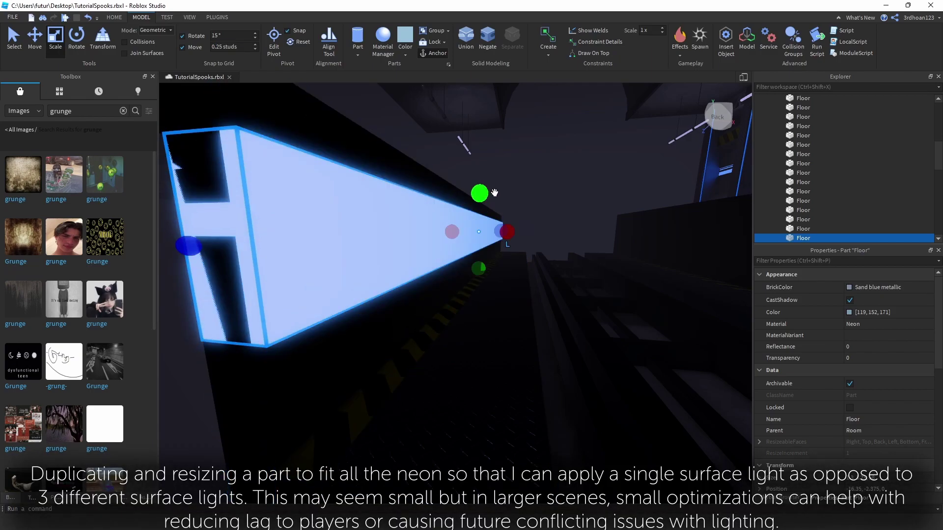
# Try to insert a new SurfaceLight into the enlarged neon part.
pyautogui.moveTo(495, 193); pyautogui.dragTo(467, 179, button='right')
pyautogui.press('s')
pyautogui.press('e')
pyautogui.click(817, 239)
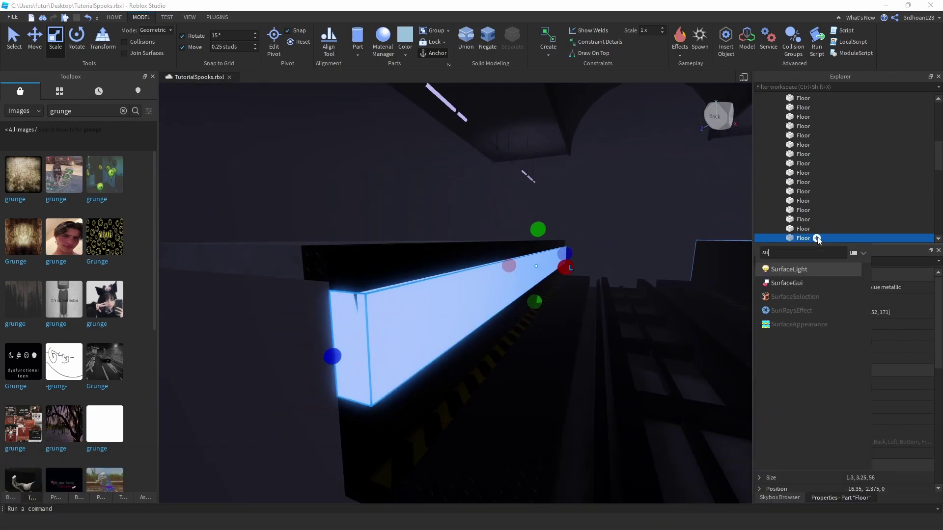
pyautogui.click(793, 272)
# Copy the SurfaceLight from the existing gate neon light and paste it into the enlarged neon part.
pyautogui.moveTo(614, 254); pyautogui.dragTo(578, 231, button='right')
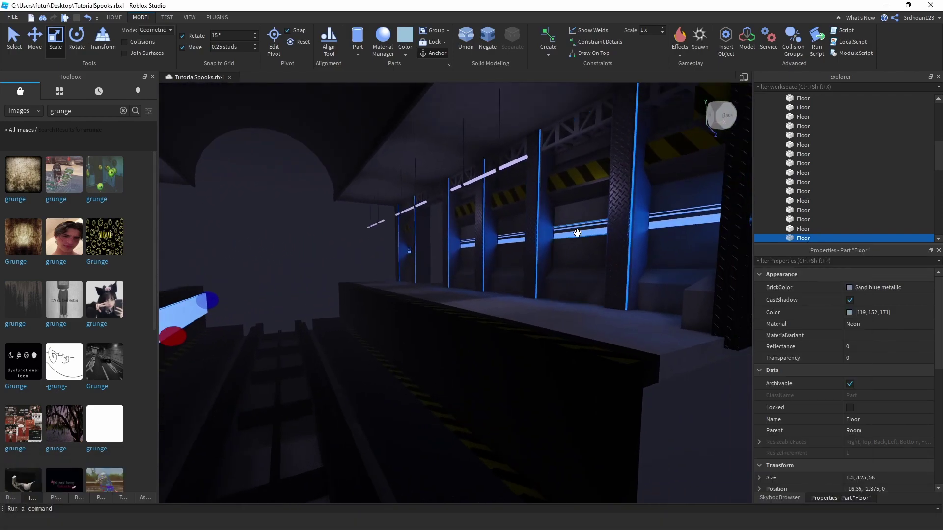
pyautogui.scroll(10, 798, 186)
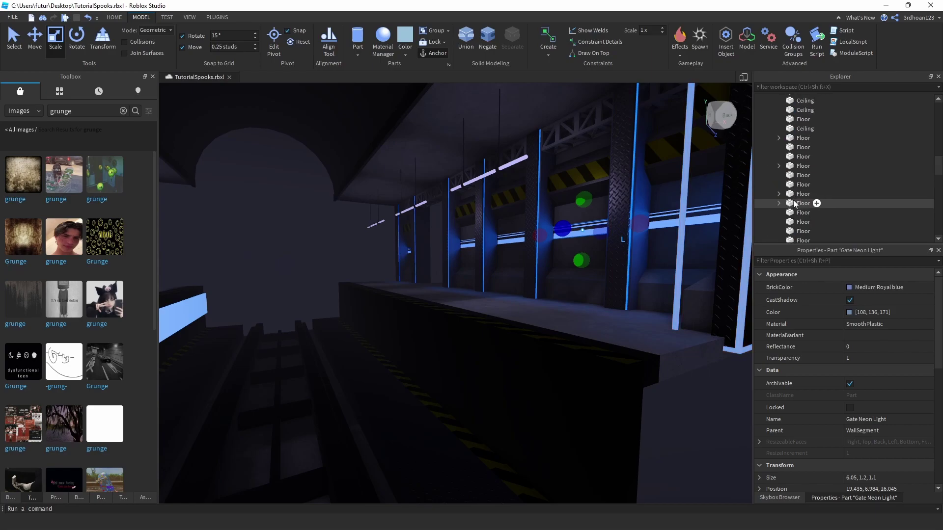
pyautogui.click(808, 156)
pyautogui.click(830, 165)
pyautogui.click(799, 120)
pyautogui.moveTo(619, 230); pyautogui.dragTo(499, 211, button='right')
pyautogui.press('s')
pyautogui.rightClick(503, 209)
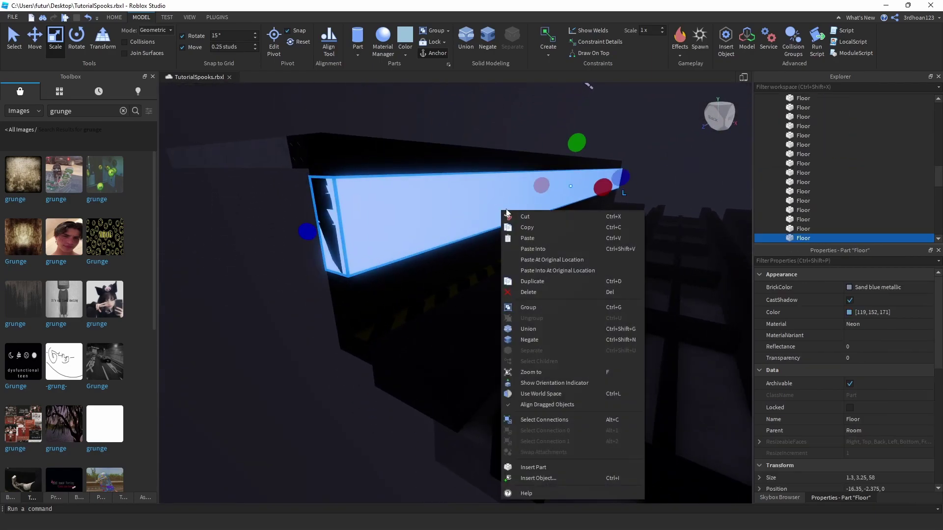
pyautogui.click(535, 249)
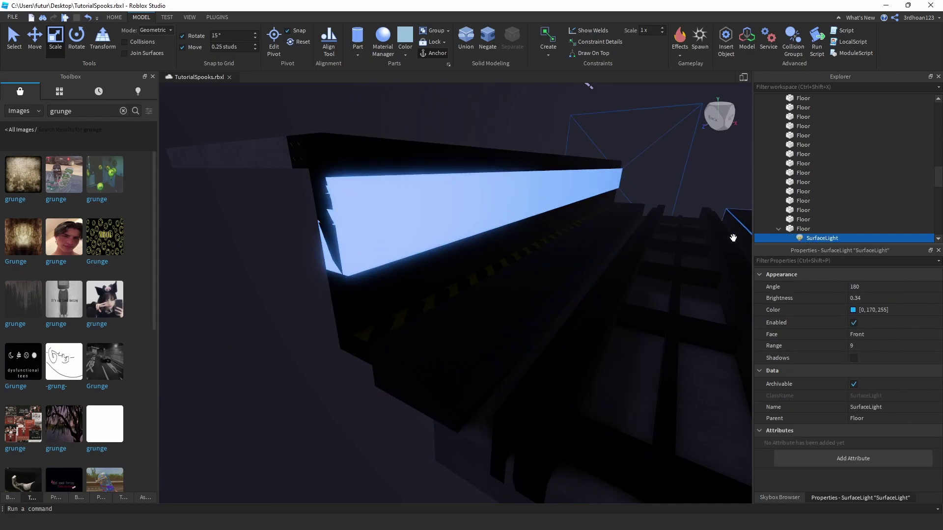
# Try the Back, Front and Left faces for the pasted SurfaceLight and set its face to Right, toward the track.
pyautogui.click(865, 335)
pyautogui.click(864, 345)
pyautogui.click(863, 342)
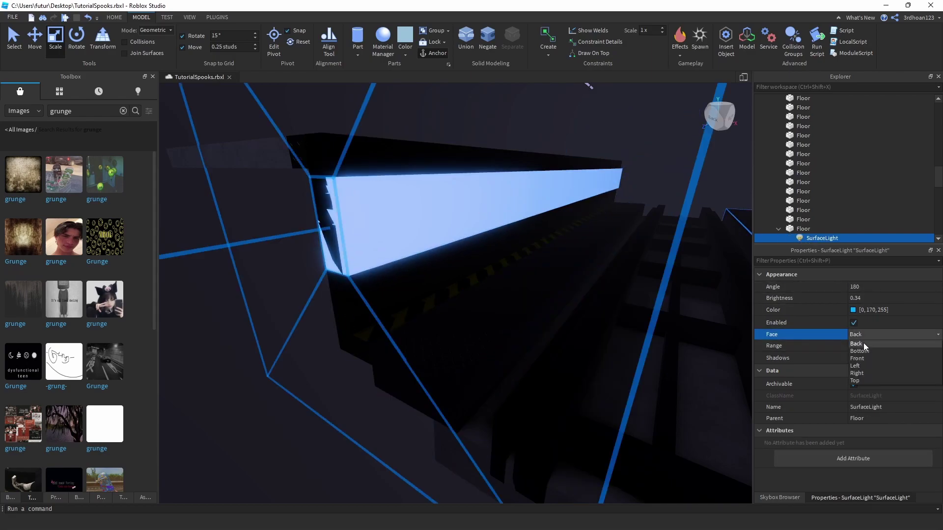
pyautogui.click(862, 346)
pyautogui.click(865, 361)
pyautogui.click(865, 336)
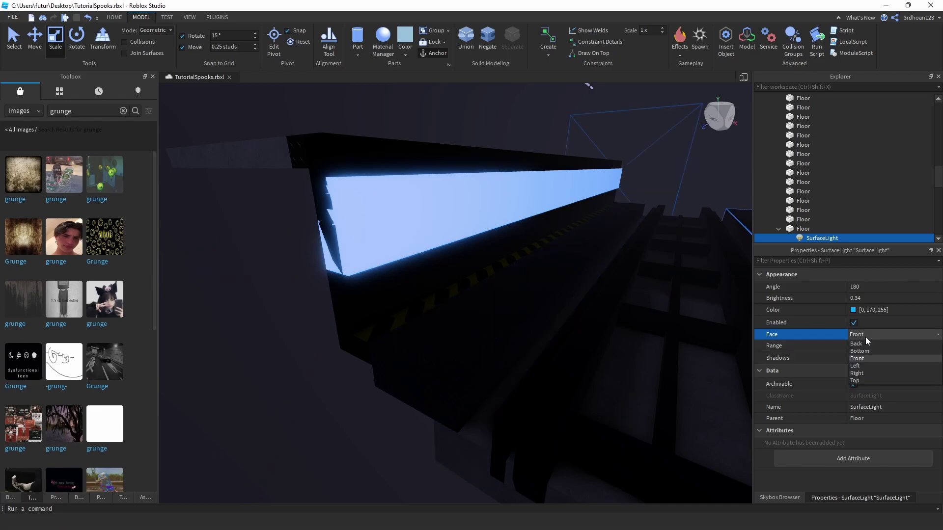
pyautogui.click(863, 366)
pyautogui.click(864, 338)
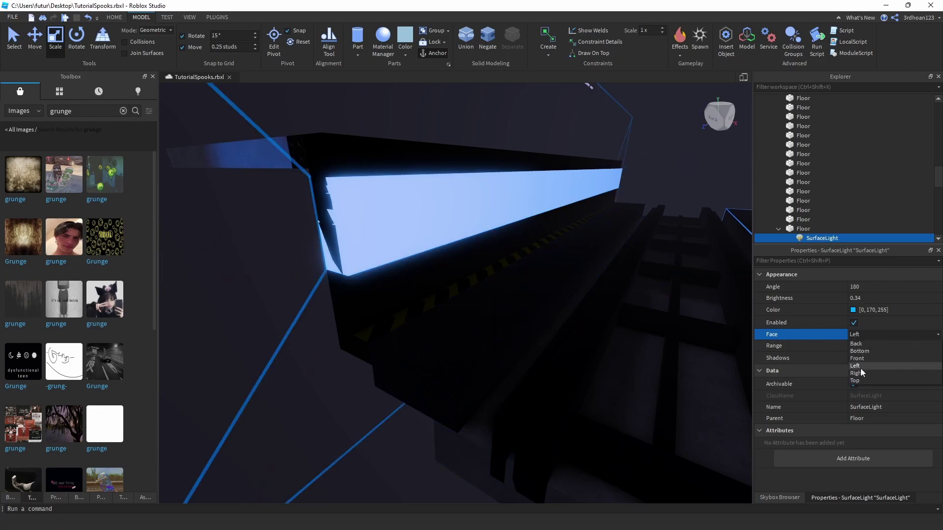
pyautogui.click(860, 370)
pyautogui.moveTo(579, 231); pyautogui.dragTo(568, 223, button='right')
pyautogui.press('s')
pyautogui.press('a')
pyautogui.press('w')
pyautogui.press('d')
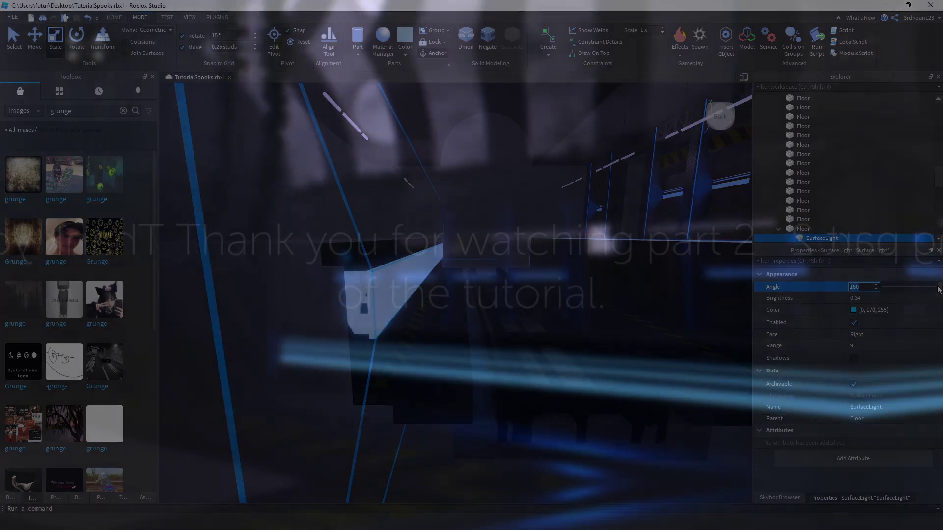